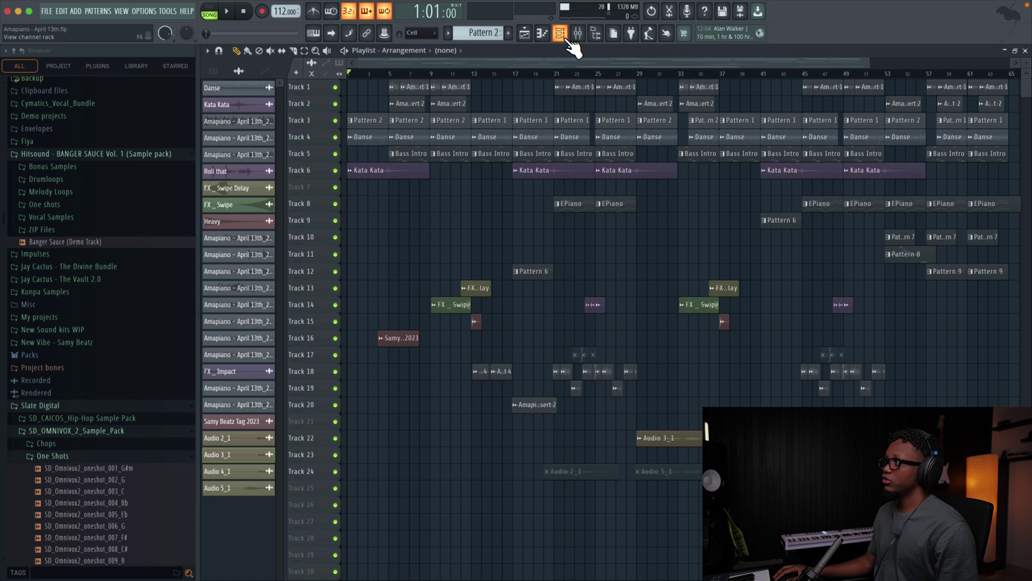
Play the arrangement, then briefly show the Mixer before returning to the Playlist.
scroll(697, 58, down, 1)
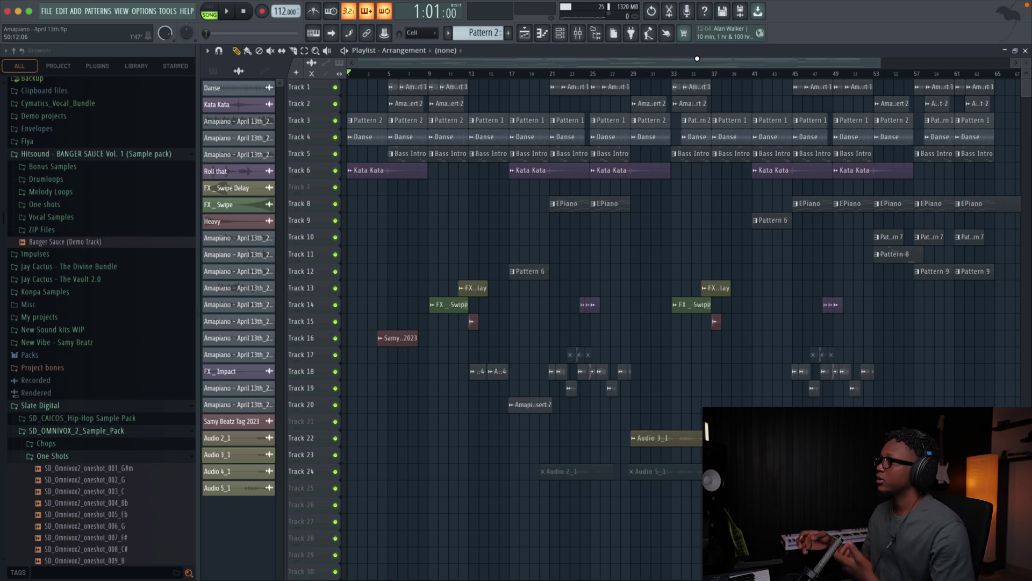
click(577, 33)
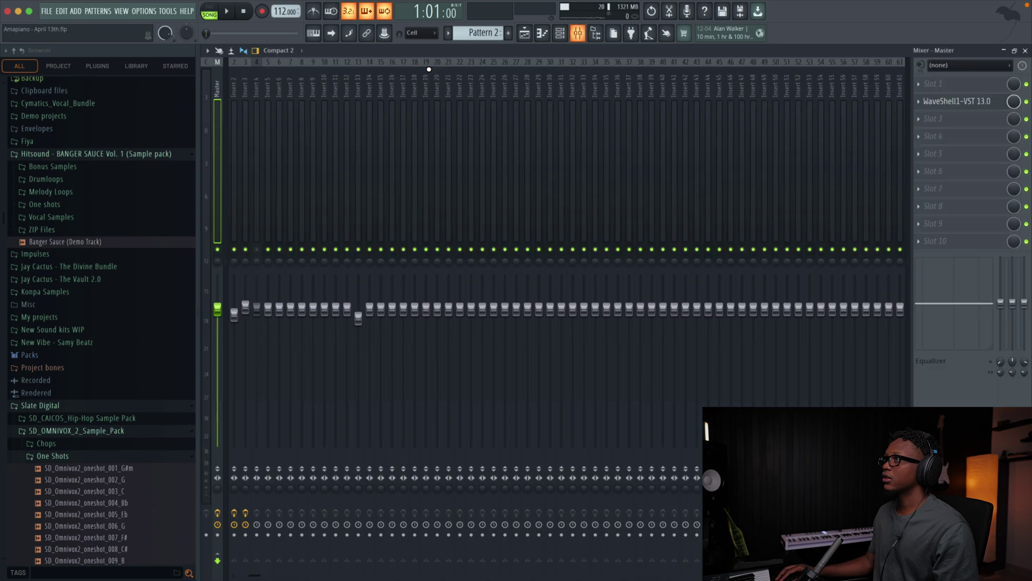
click(1025, 50)
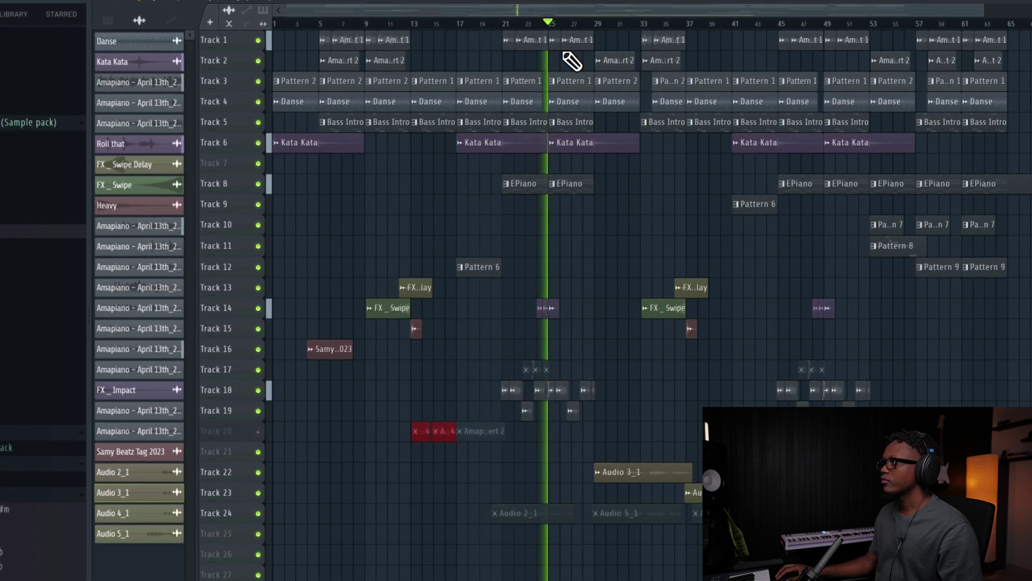
Stop playback and make the playlist tracks taller to show clip waveforms.
scroll(573, 63, down, 1)
scroll(539, 85, up, 1)
key(space)
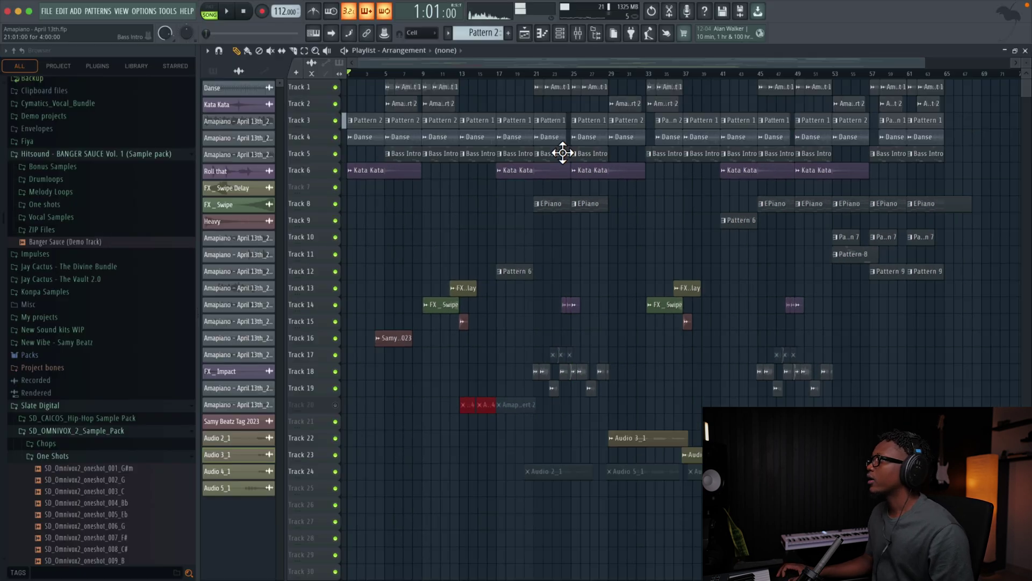
drag(1029, 65, 1029, 72)
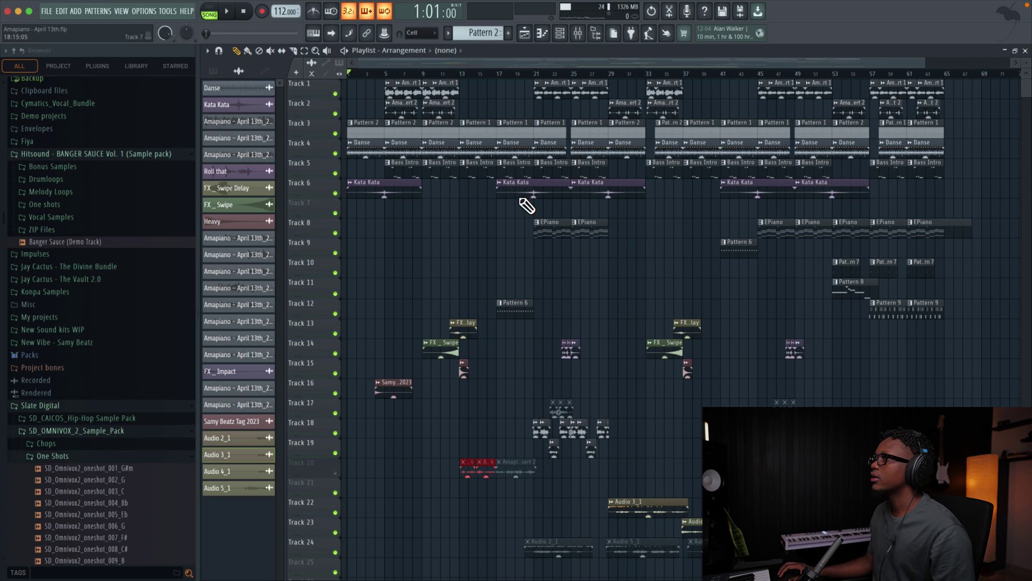
View the Amapiano Insert 1 clip settings while the song plays, then hide them.
double_click(398, 84)
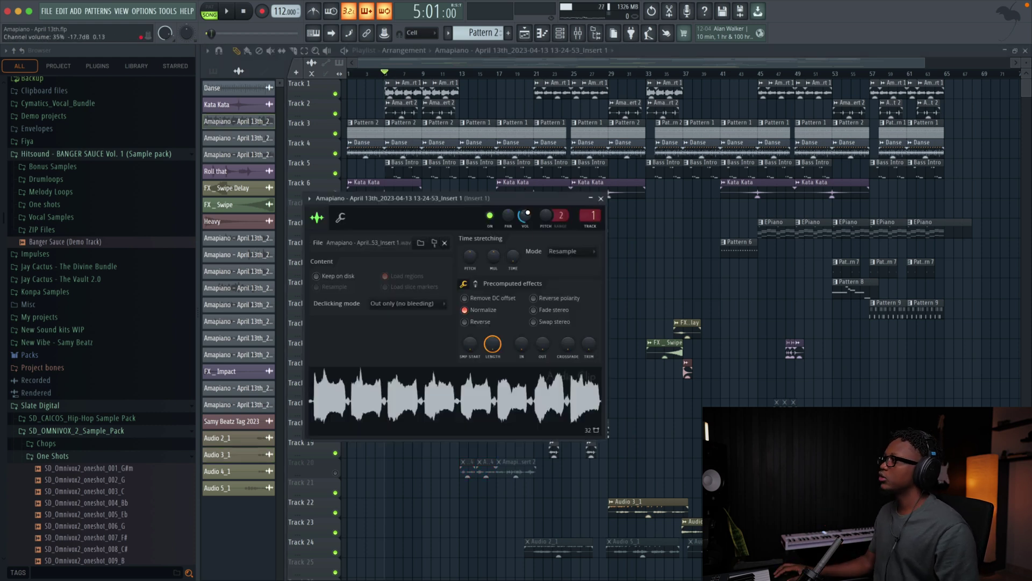
scroll(519, 115, down, 1)
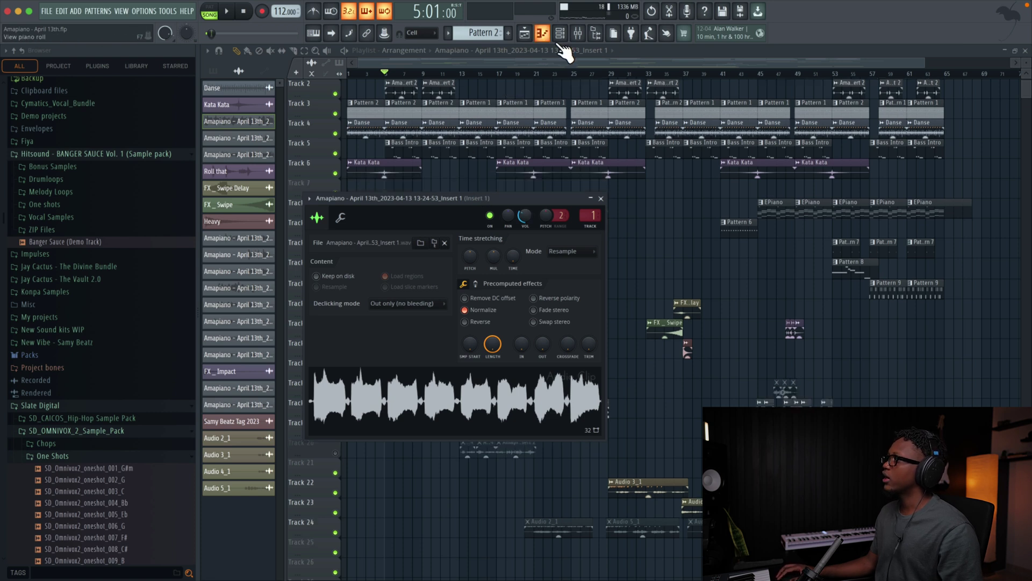
scroll(589, 86, up, 3)
key(space)
click(665, 62)
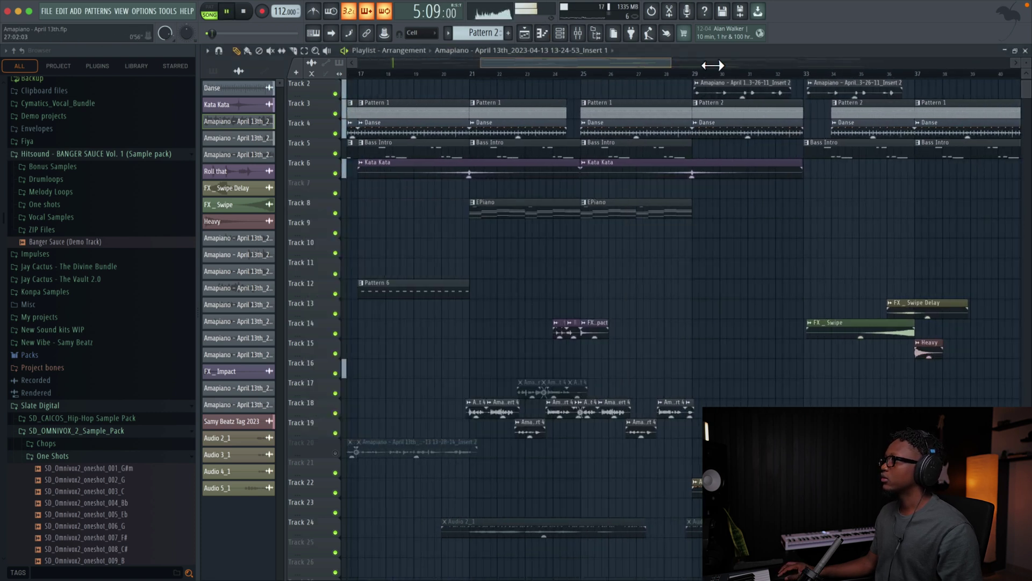
Cycle through the Mixer and Channel Rack, ending back on the Playlist.
scroll(578, 83, down, 4)
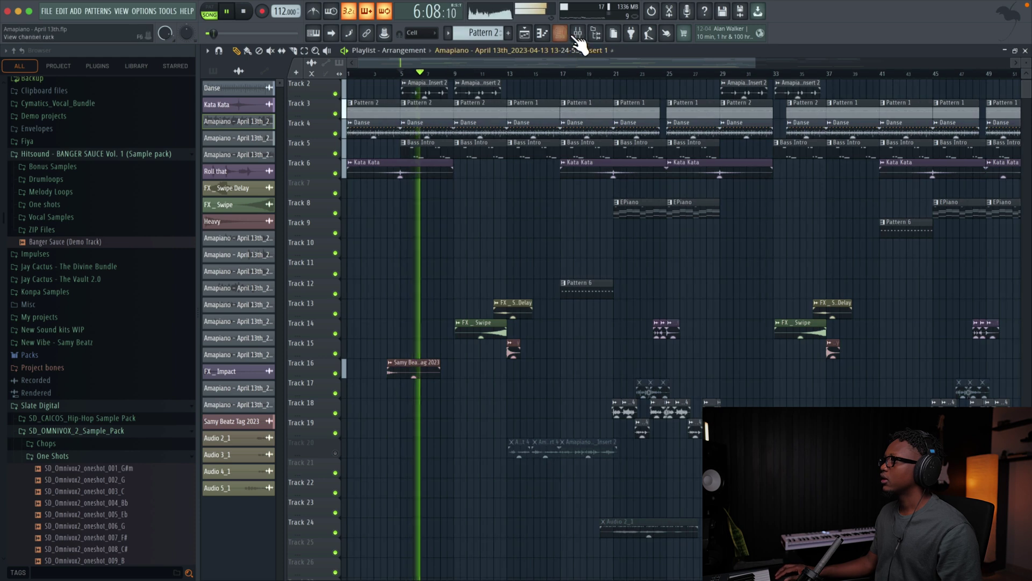
click(578, 33)
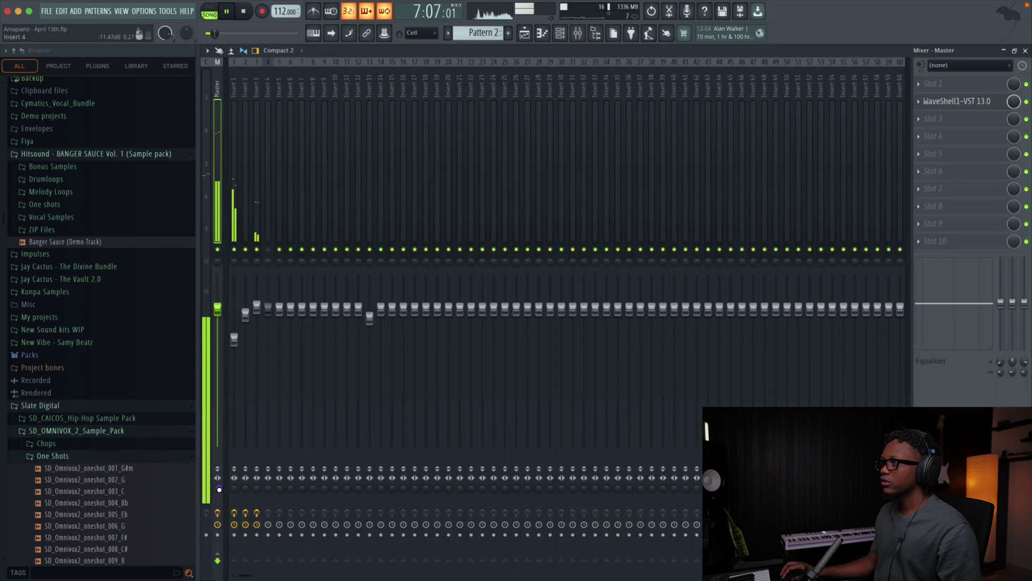
click(562, 35)
click(529, 35)
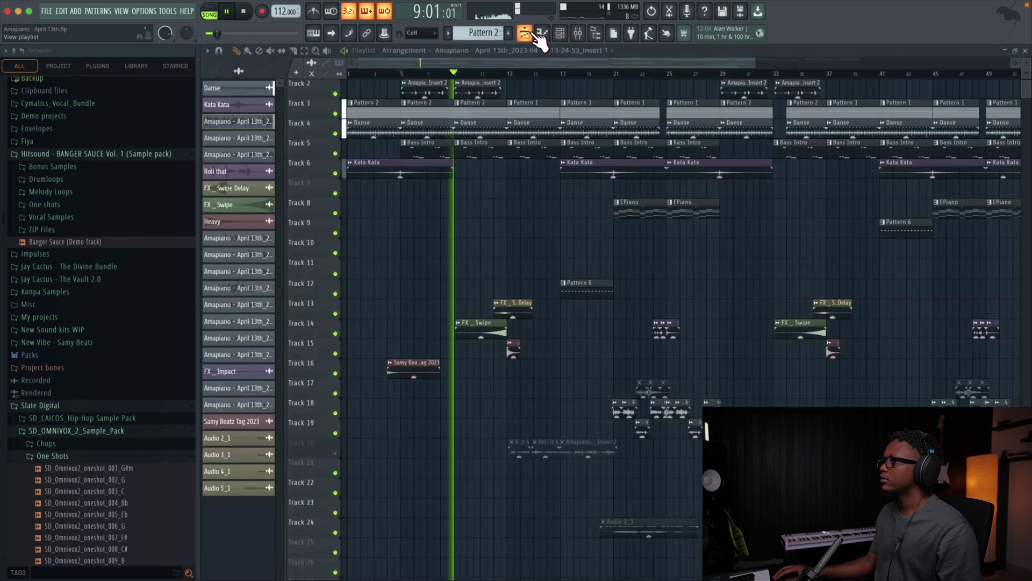
View the Insert 1 clip settings, zoom the playlist to fit the arrangement, and set the position to bar 5.
scroll(413, 94, up, 1)
double_click(413, 94)
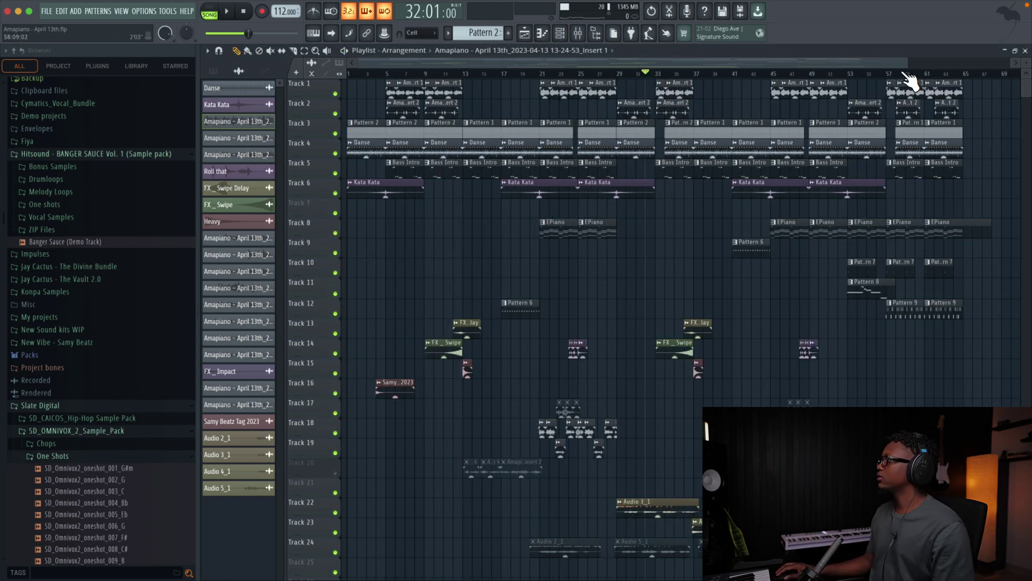
drag(906, 62, 917, 83)
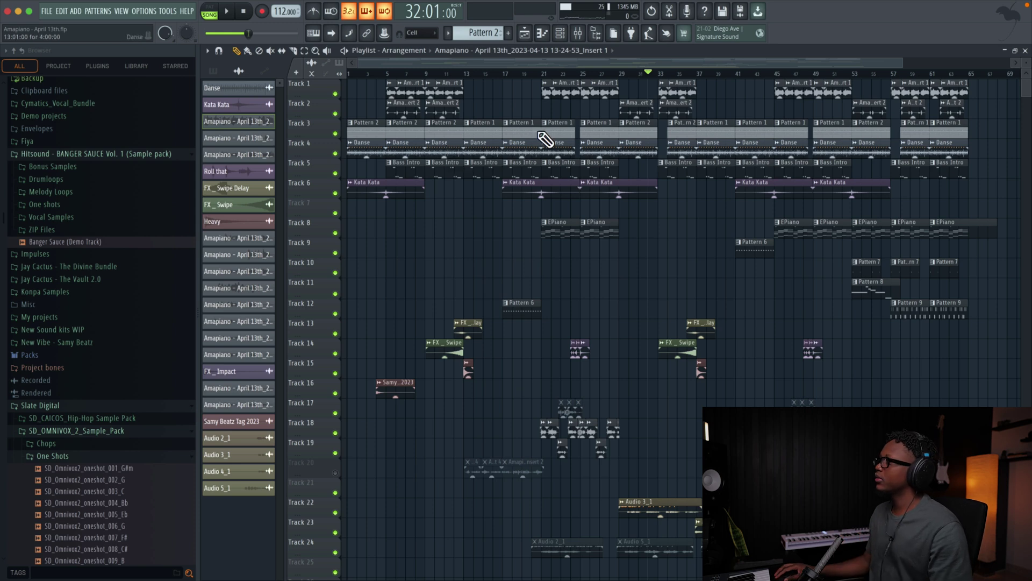
drag(901, 63, 801, 63)
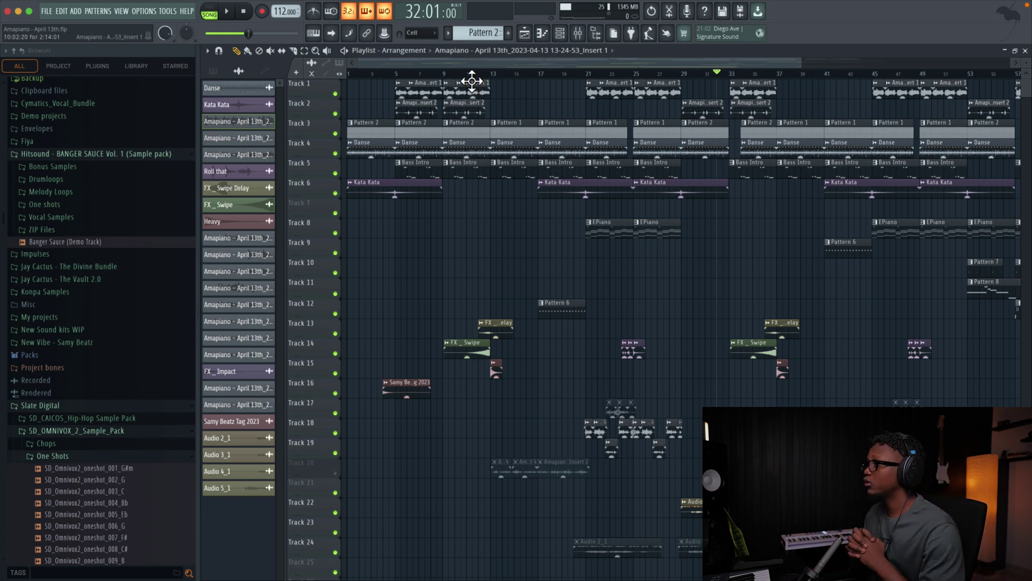
click(397, 81)
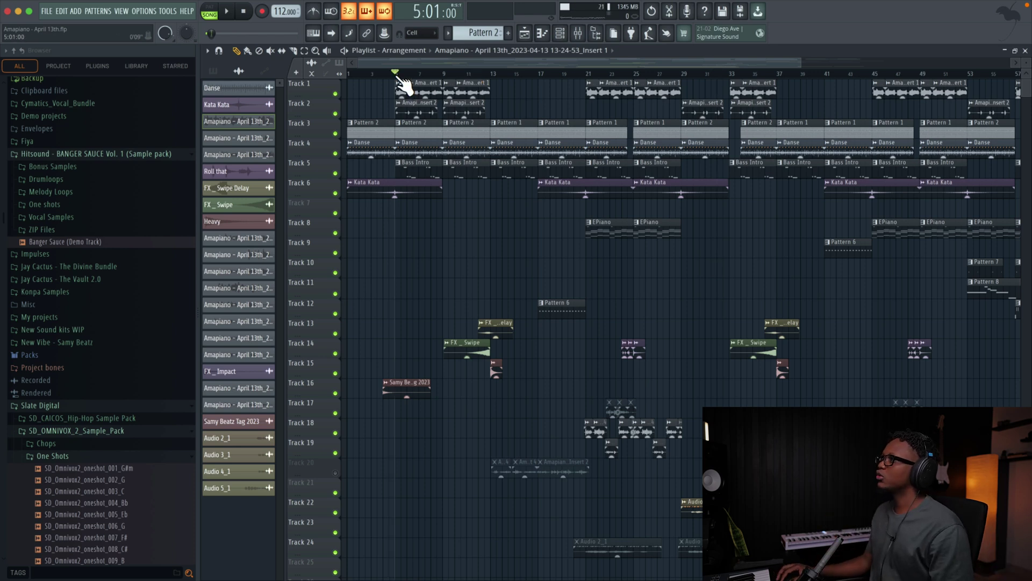
drag(791, 62, 890, 63)
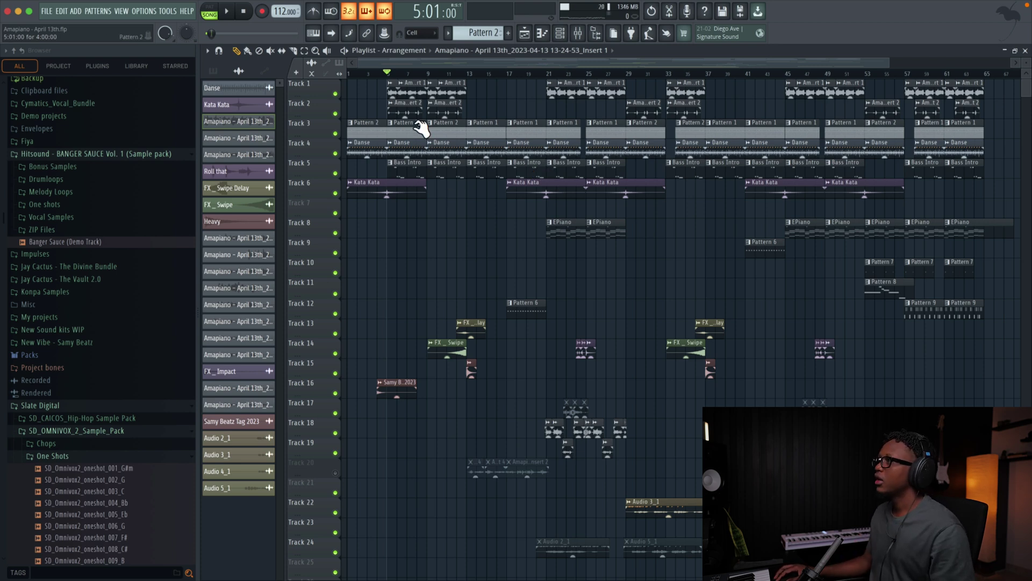
Audition Insert 1 in the mixer, then move PanCake2 and ValhallaVintageVerb down one slot.
double_click(411, 91)
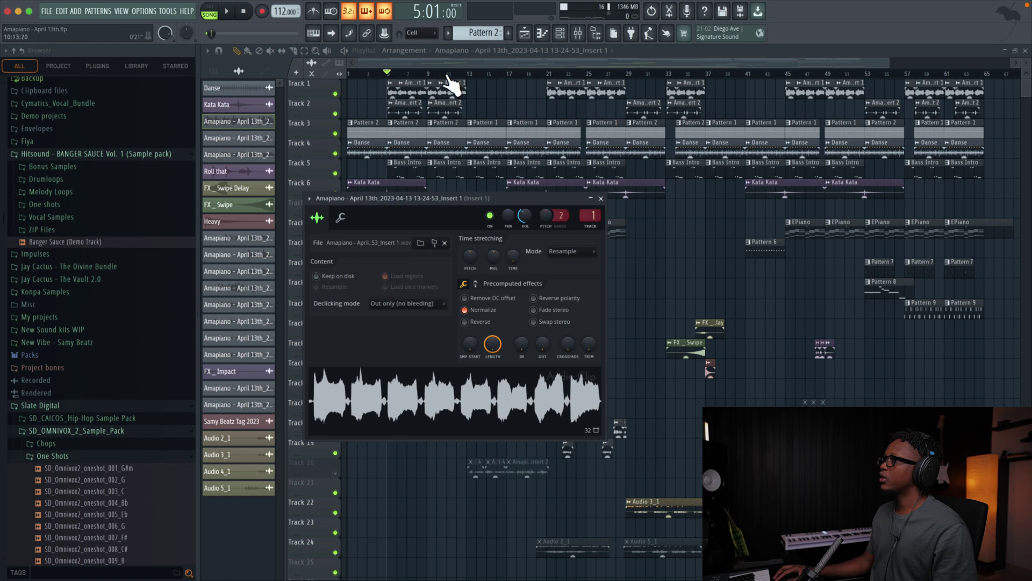
click(578, 33)
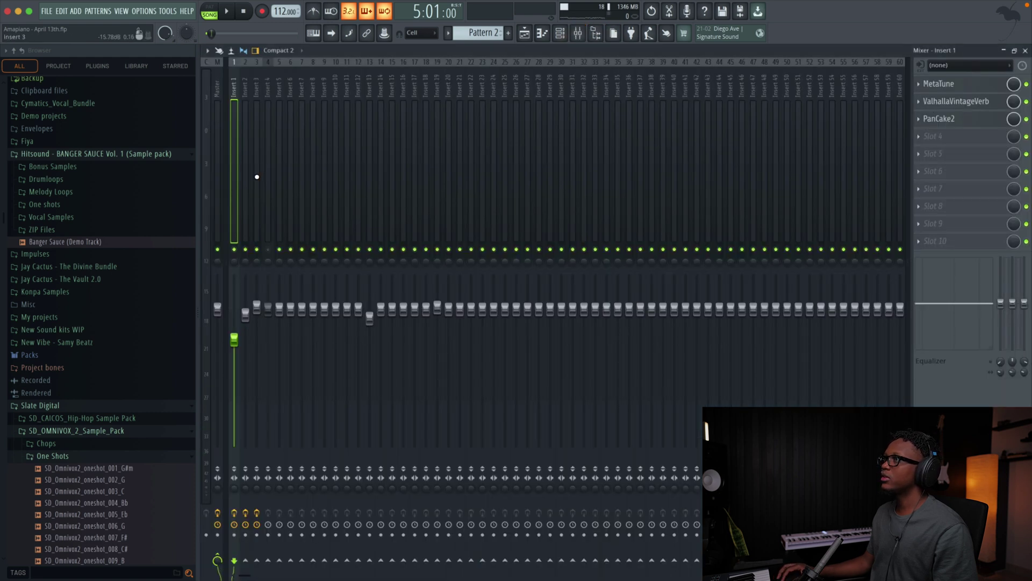
key(space)
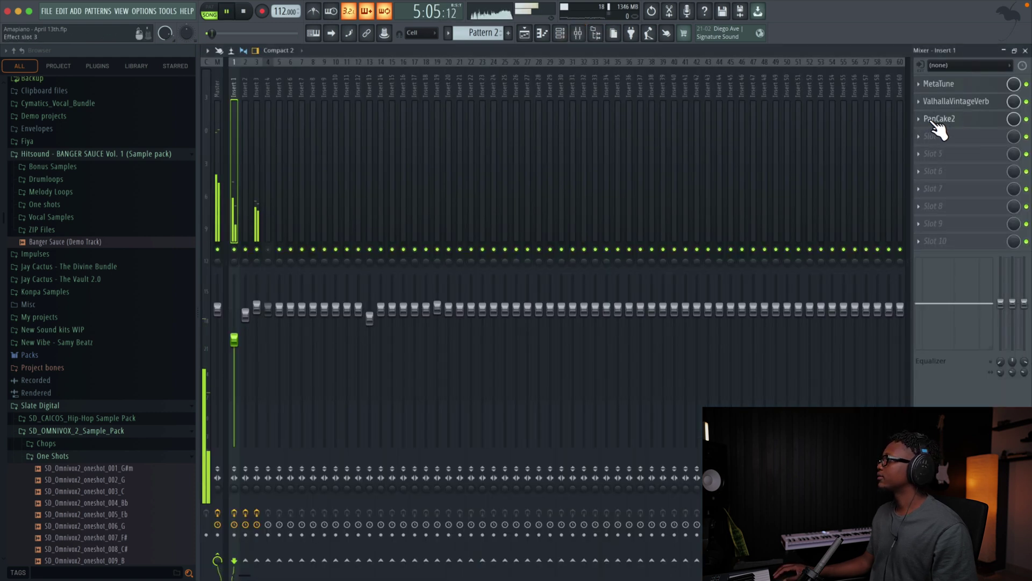
key(space)
mouse_move(954, 125)
mouse_down()
mouse_move(955, 161)
mouse_move(956, 144)
mouse_up()
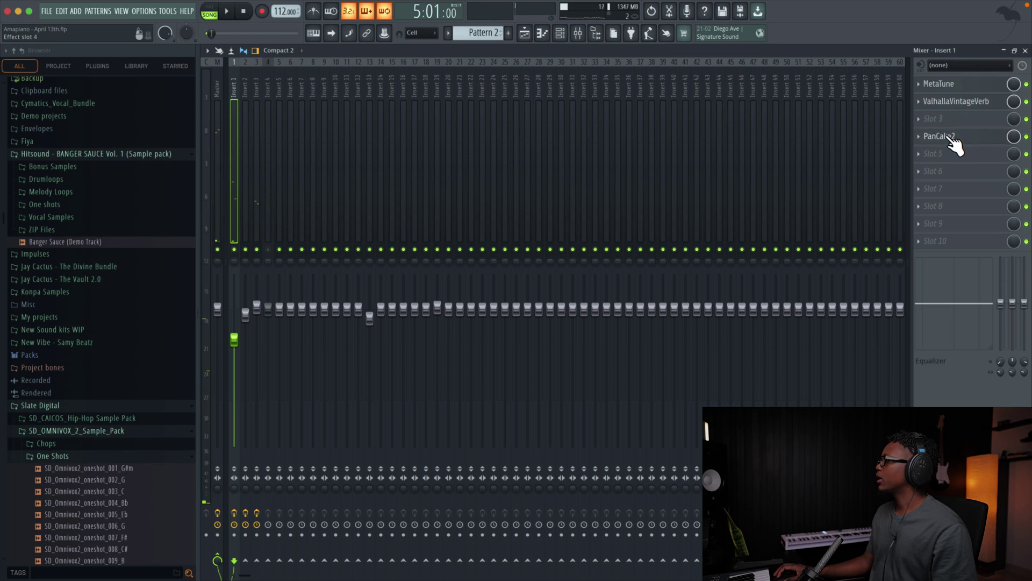
drag(958, 105, 958, 122)
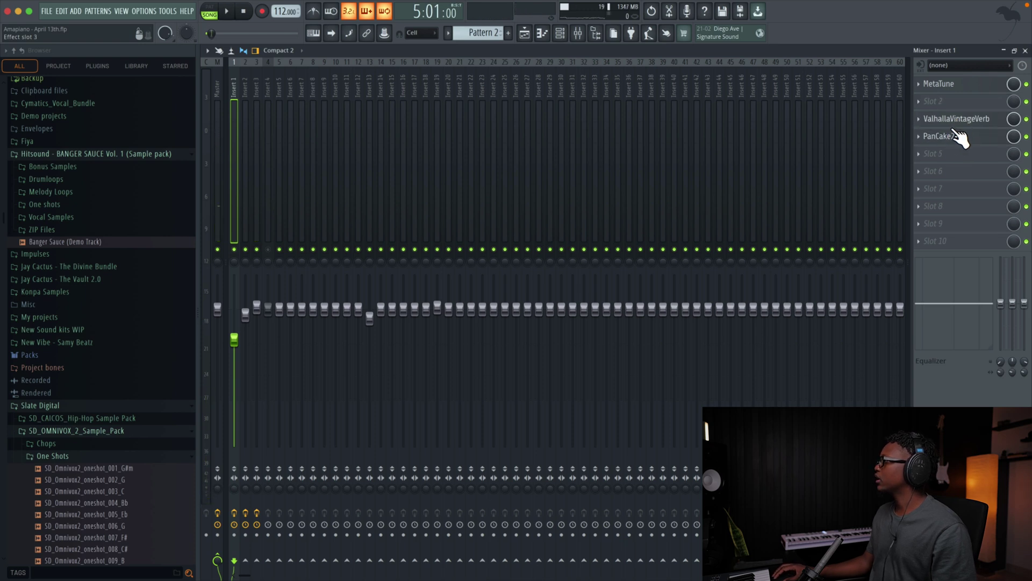
Load Fruity Parametric EQ 2 after MetaTune with band 1 high-passing at about 300 Hz.
click(921, 102)
mouse_move(663, 120)
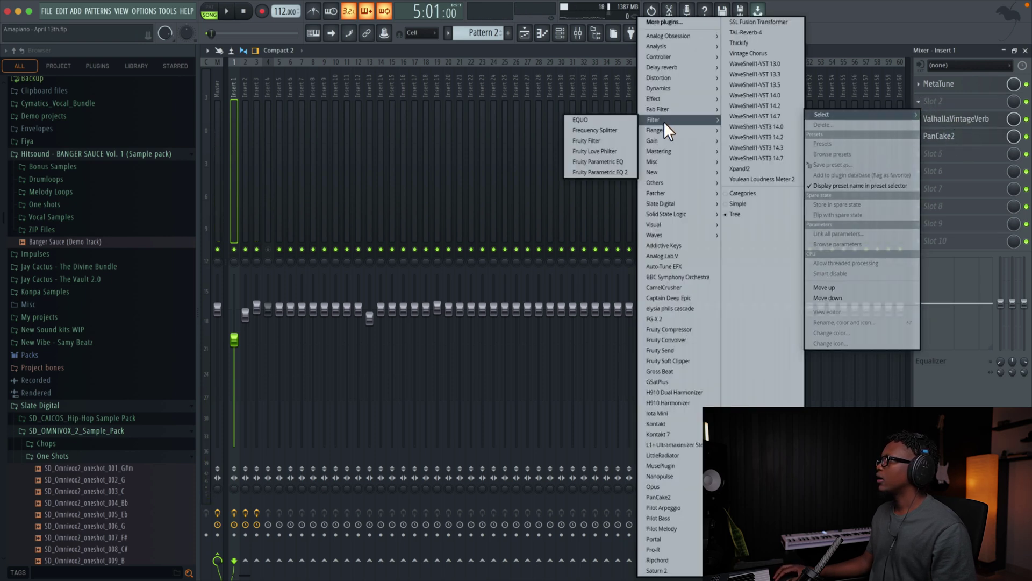
click(600, 172)
drag(600, 210, 601, 205)
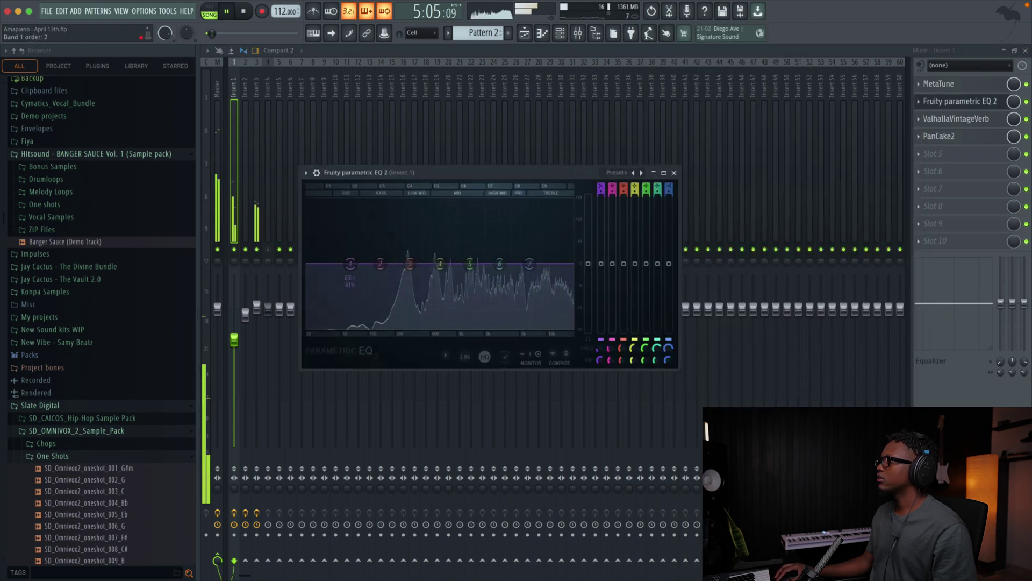
drag(350, 264, 392, 264)
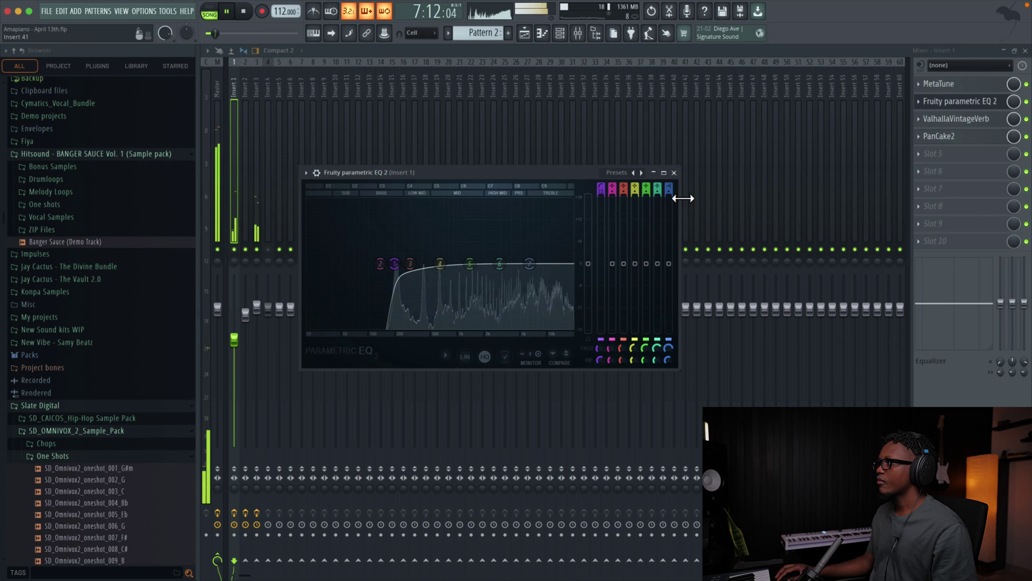
click(675, 172)
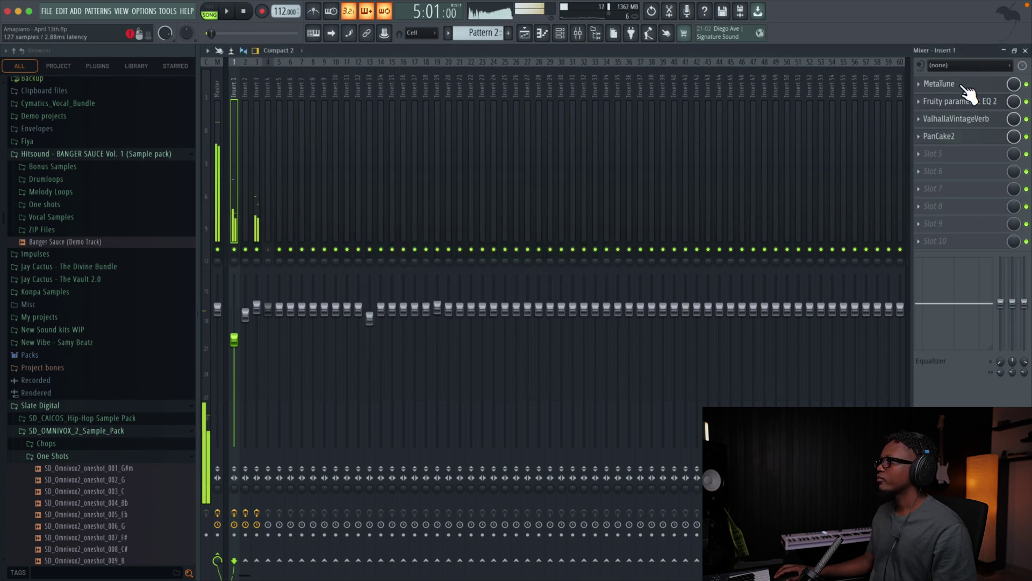
click(940, 84)
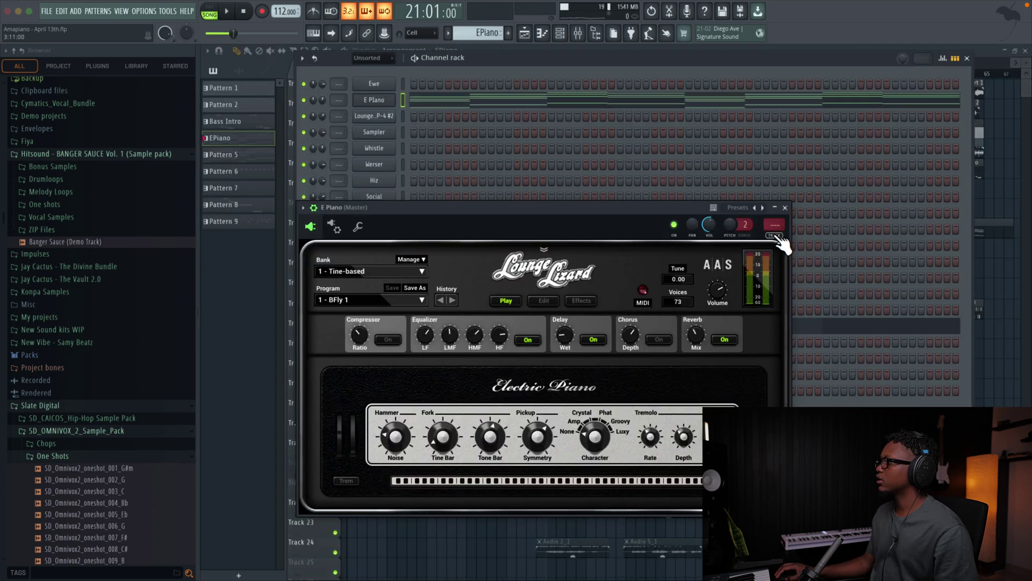
Route the E Piano to mixer insert 4 and load Fruity Parametric EQ 2 on it.
click(777, 235)
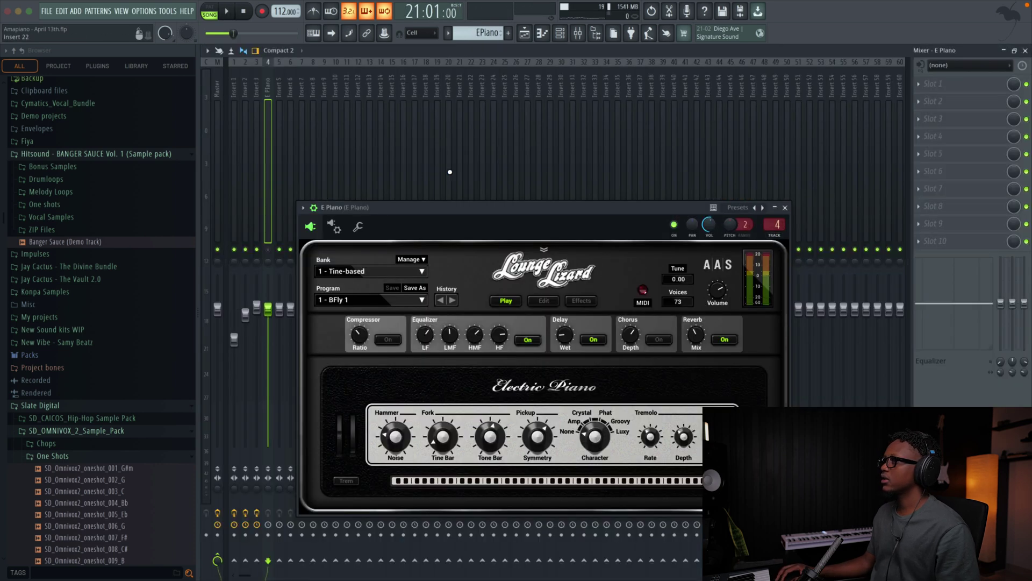
click(785, 207)
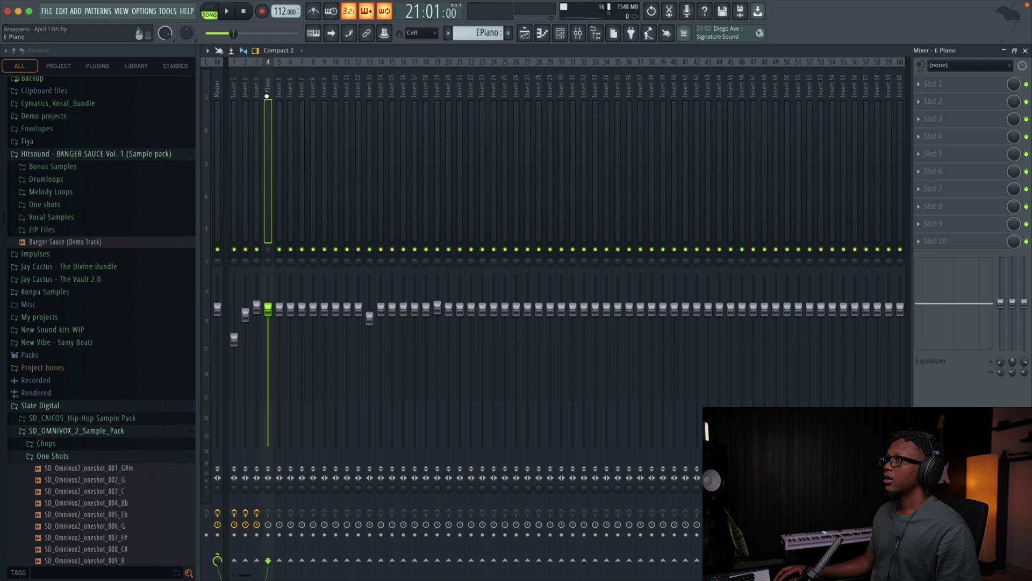
click(921, 84)
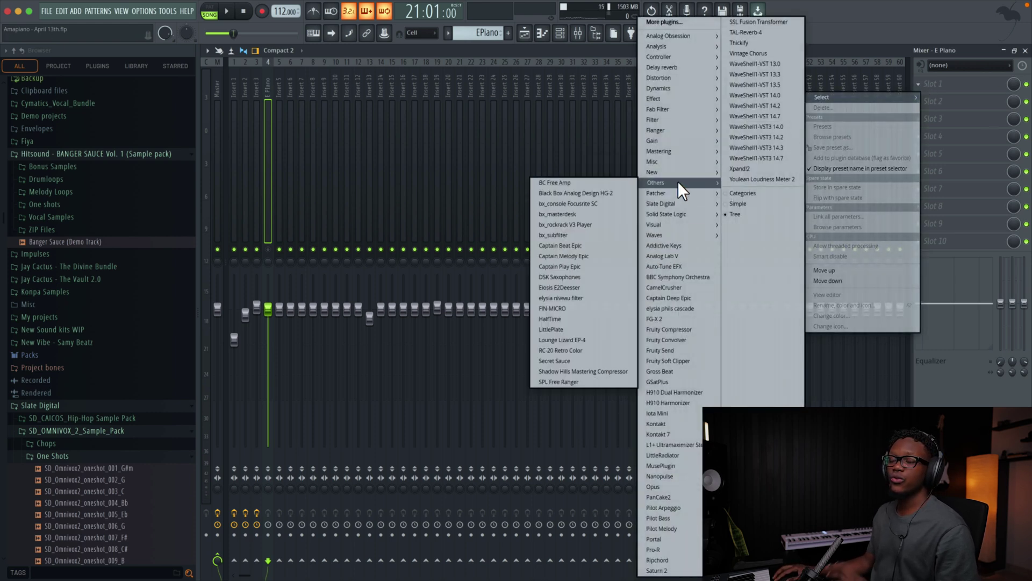
mouse_move(676, 144)
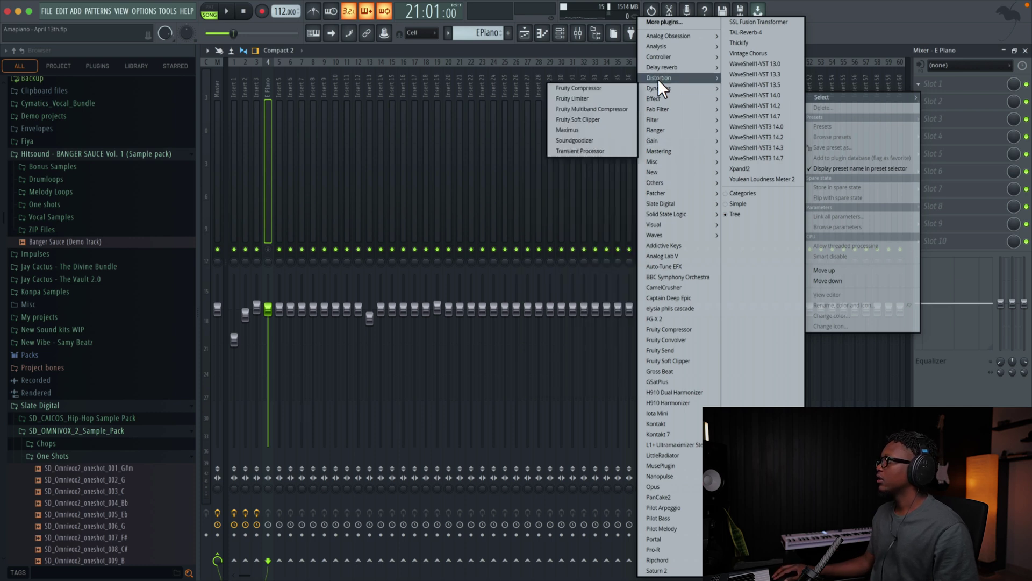
mouse_move(662, 173)
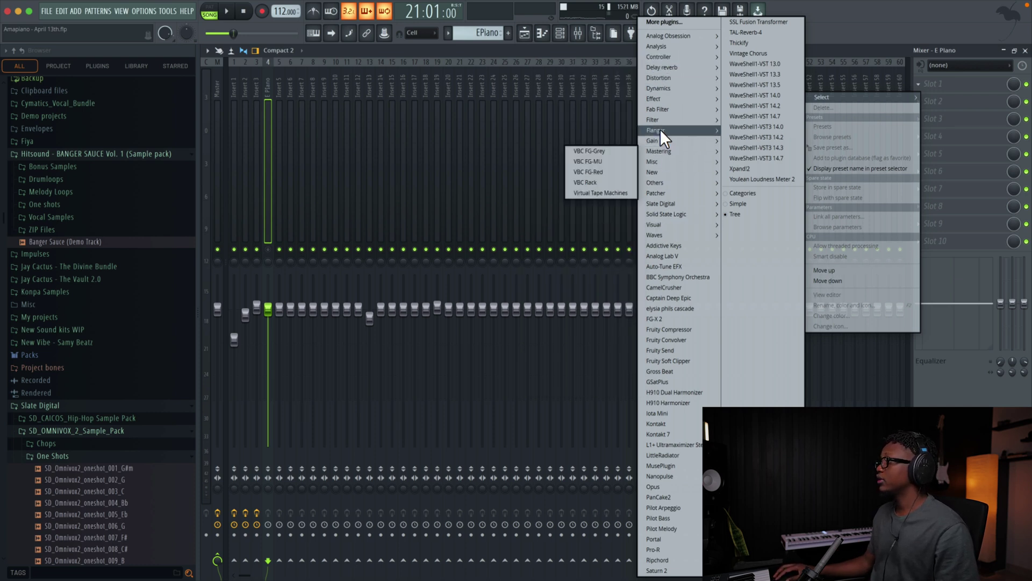
mouse_move(652, 122)
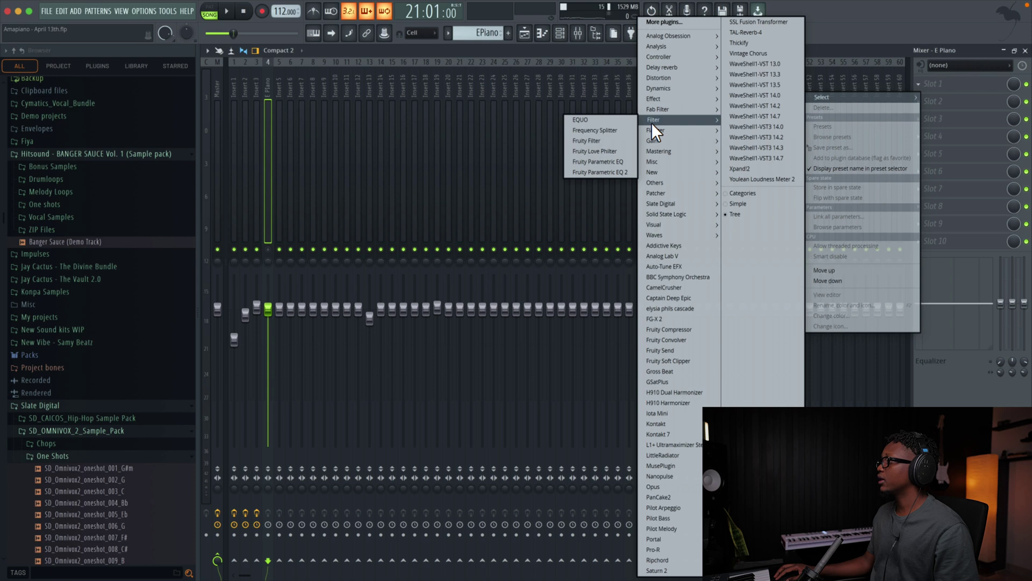
mouse_move(653, 92)
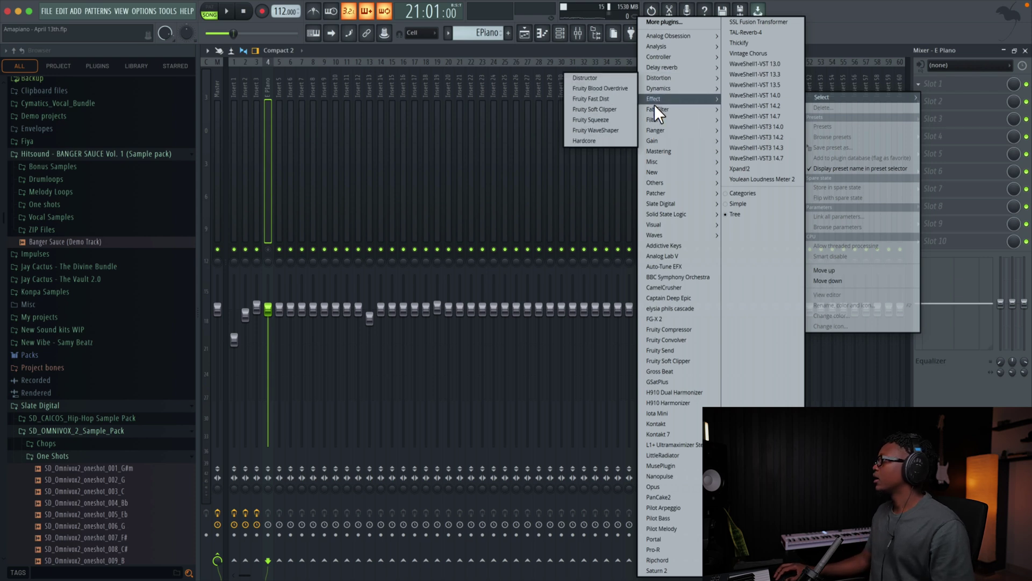
mouse_move(681, 65)
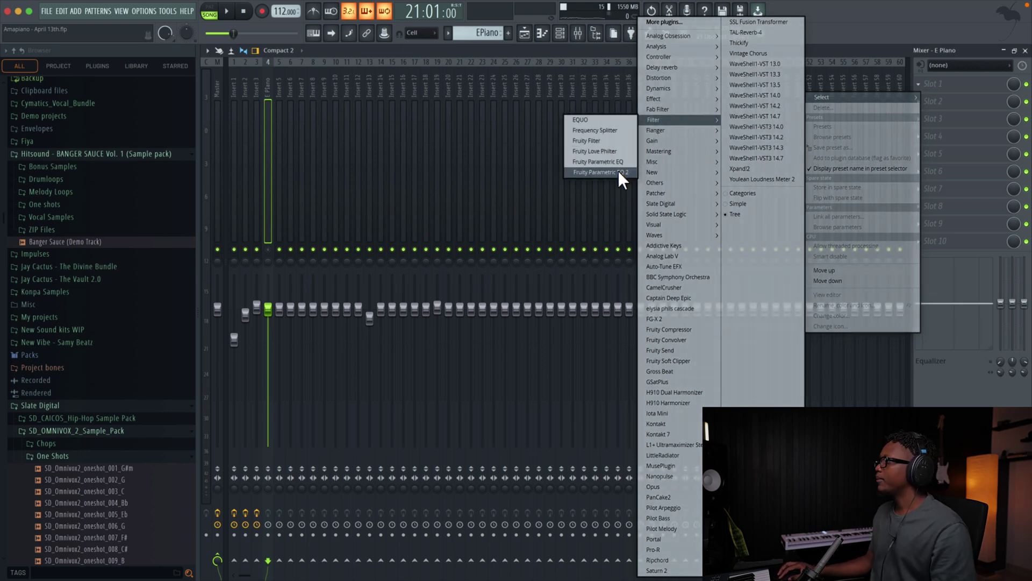
click(615, 170)
Audition the E Piano briefly, close the EQ and mixer, and return to the Playlist.
key(space)
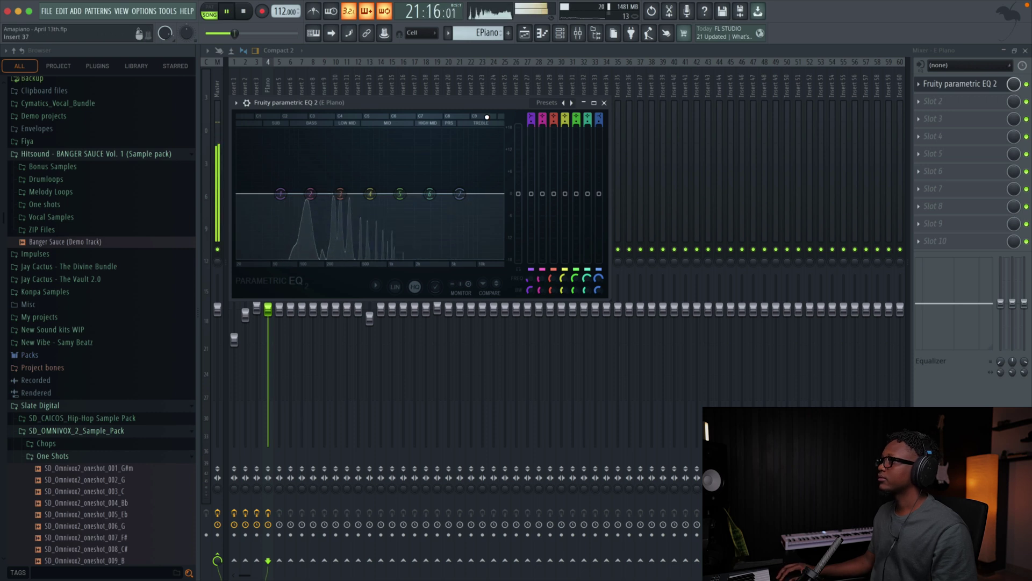
click(605, 102)
key(space)
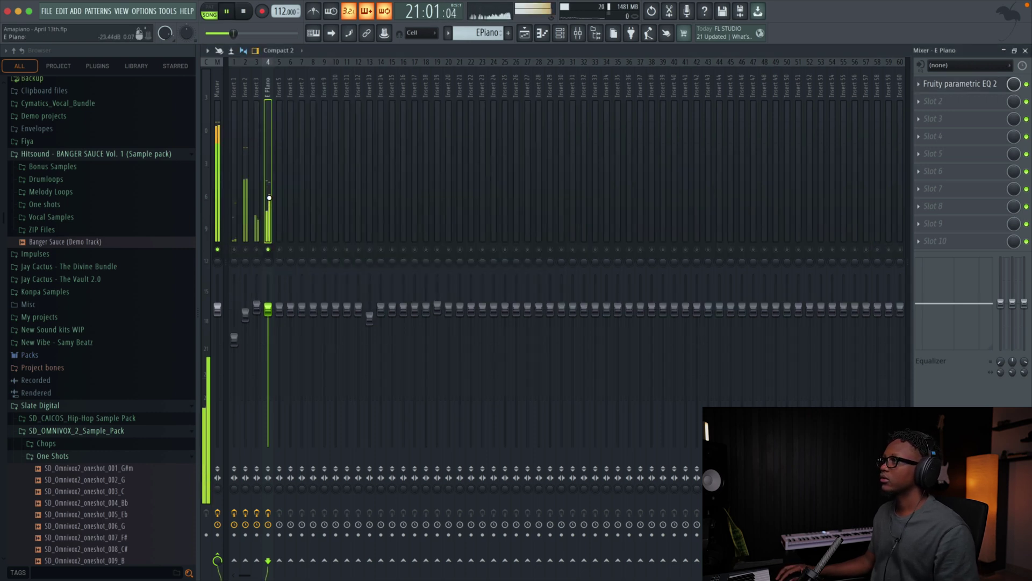
key(space)
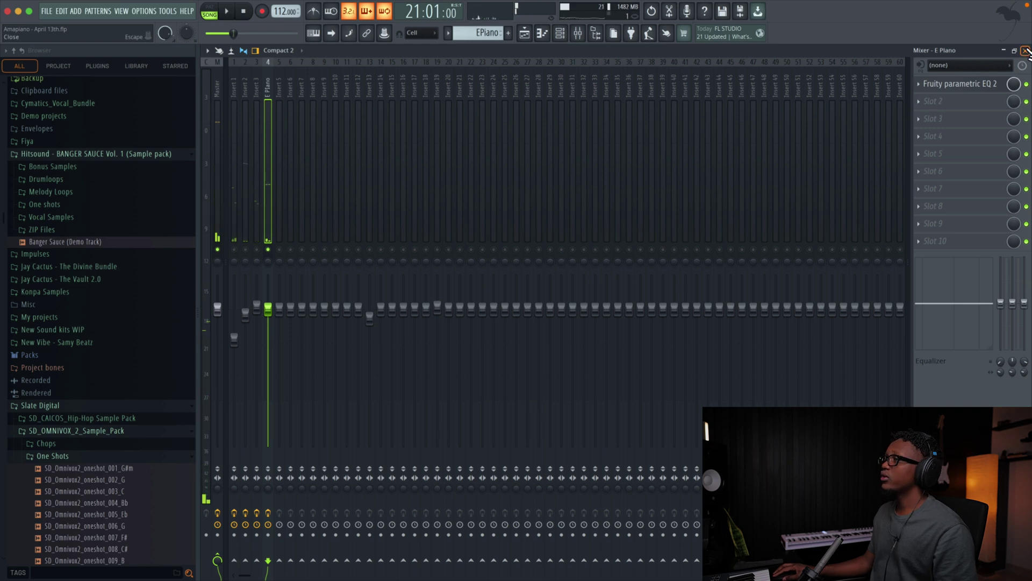
click(1026, 50)
click(524, 33)
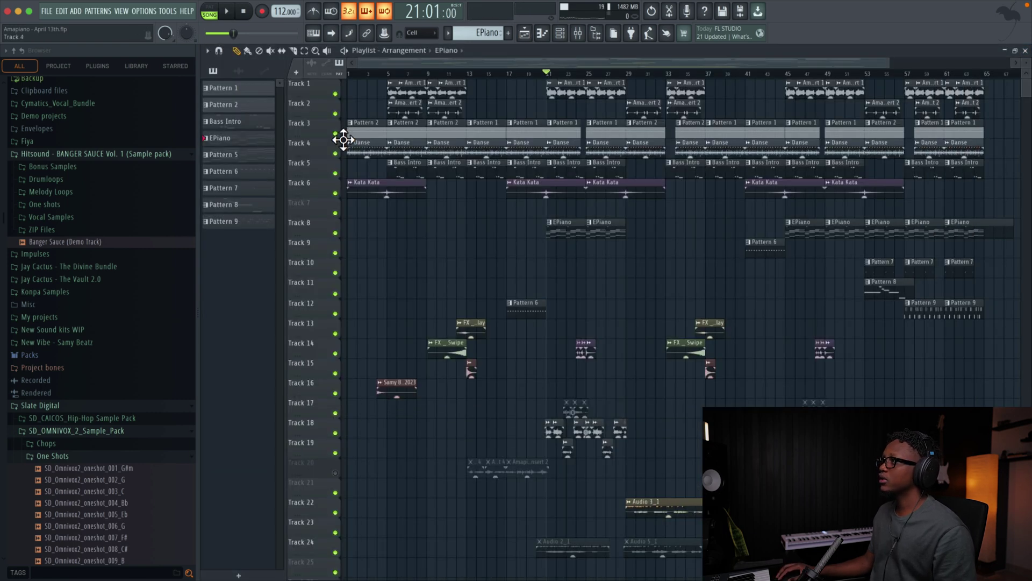
Play the arrangement with the mixer shown via F9 and the Channel Rack in front, then stop.
key(space)
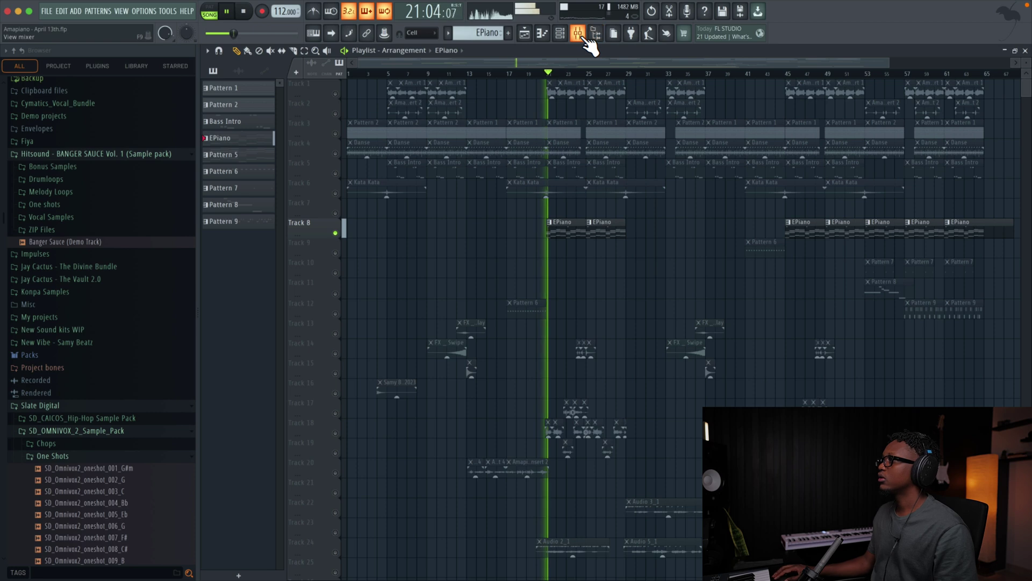
key(F9)
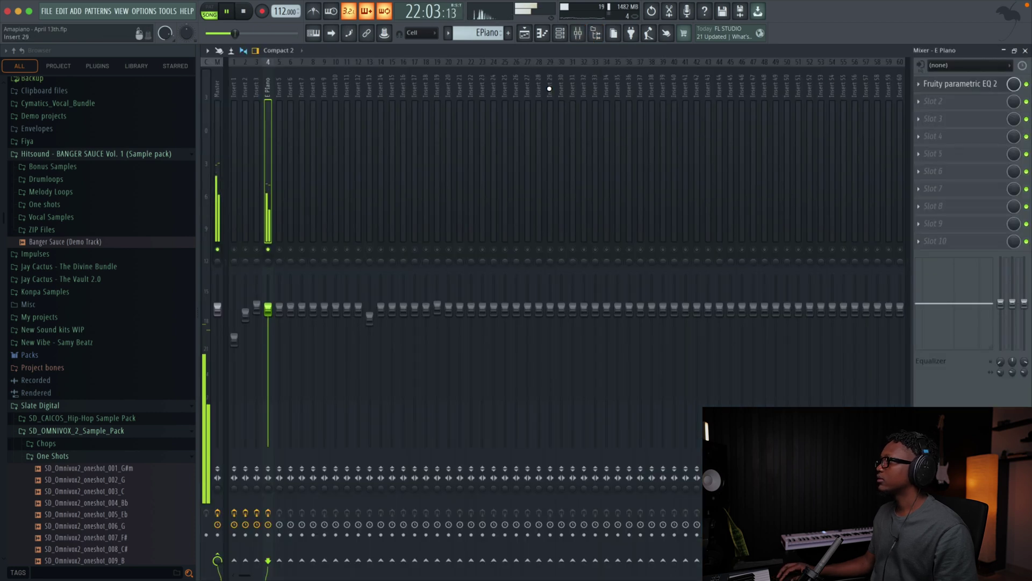
click(561, 34)
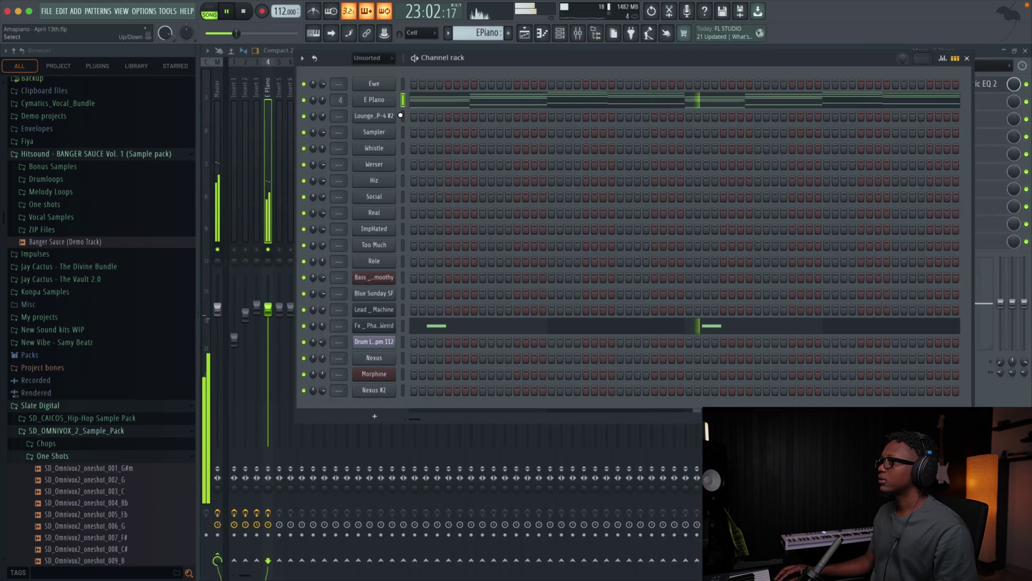
key(space)
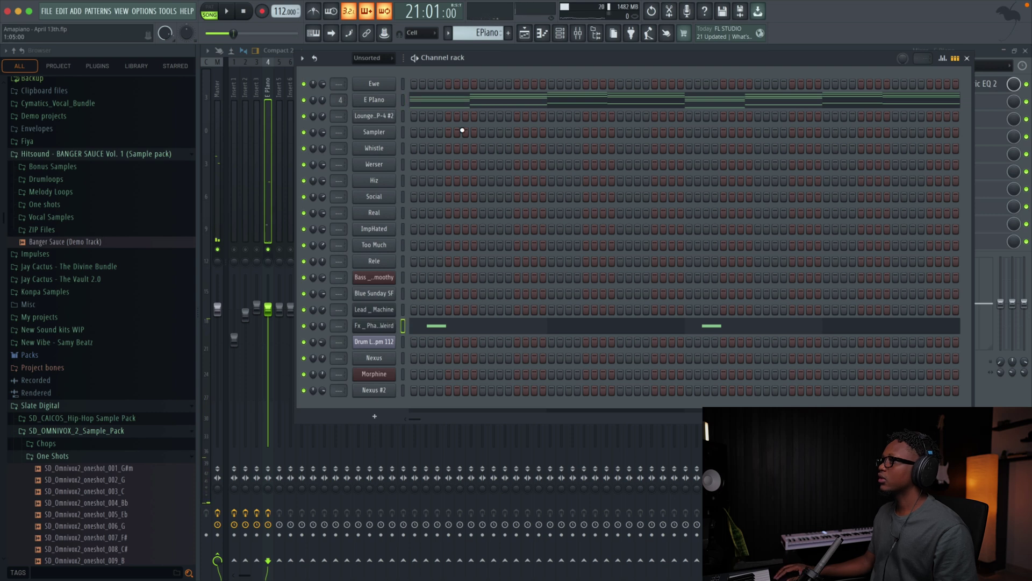
Select the E Piano mixer track and open its Fruity Parametric EQ 2.
click(282, 115)
right_click(285, 118)
mouse_move(369, 180)
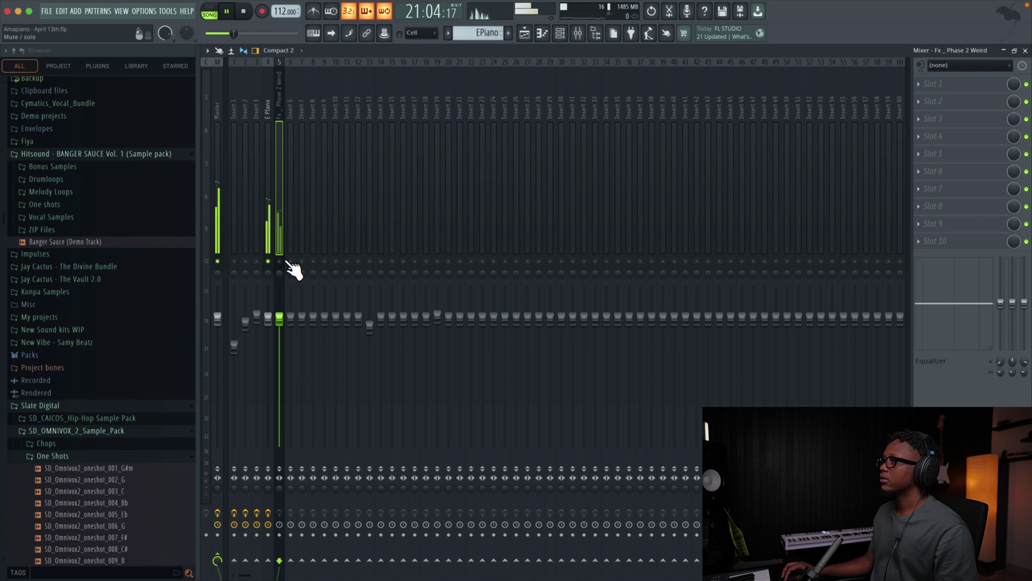
key(space)
key(space)
click(270, 148)
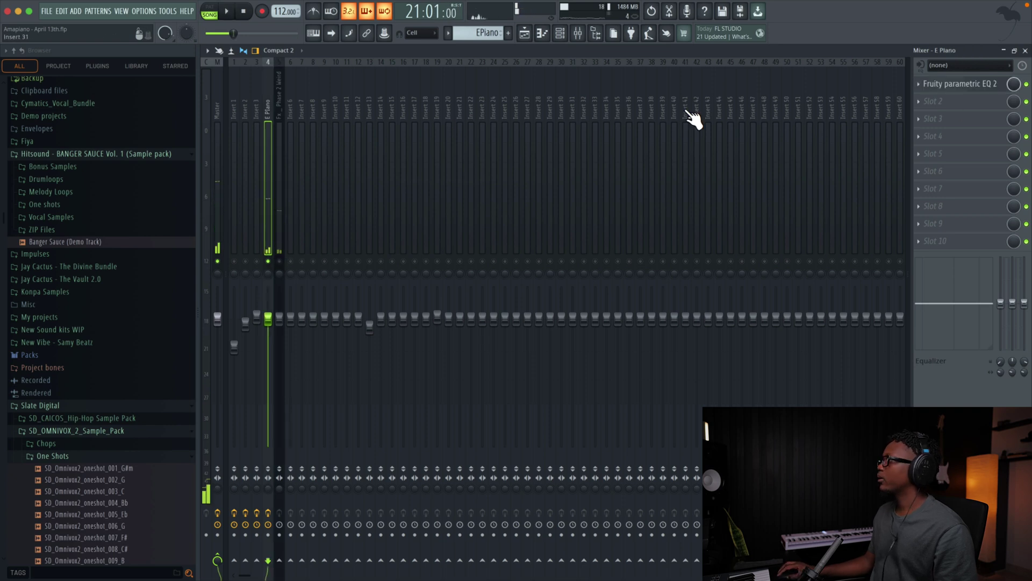
click(966, 87)
click(970, 86)
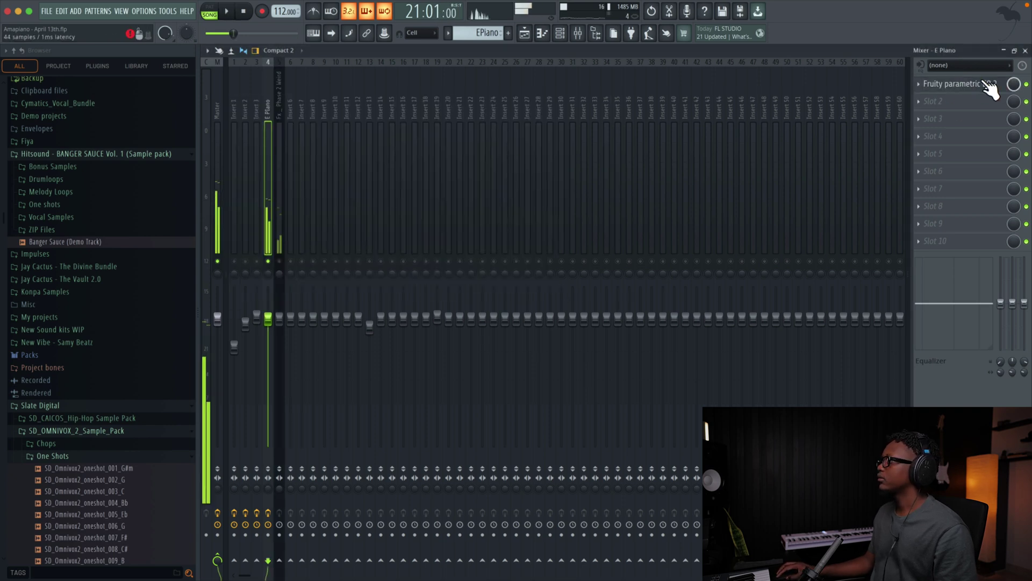
click(984, 86)
Raise band 1's high-pass cutoff to about 126 Hz during playback, then close the EQ.
key(space)
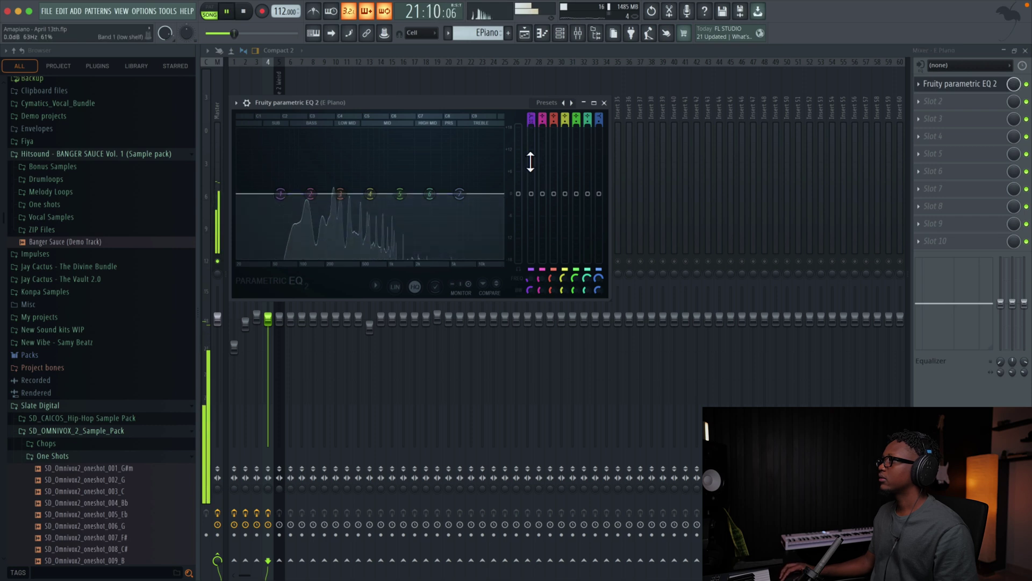
scroll(281, 193, down, 2)
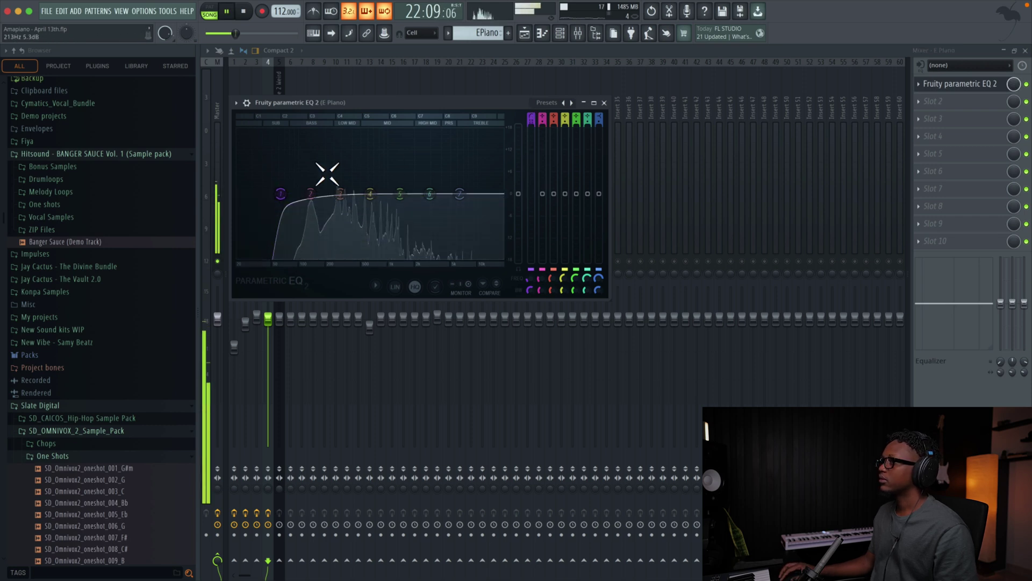
drag(280, 193, 308, 194)
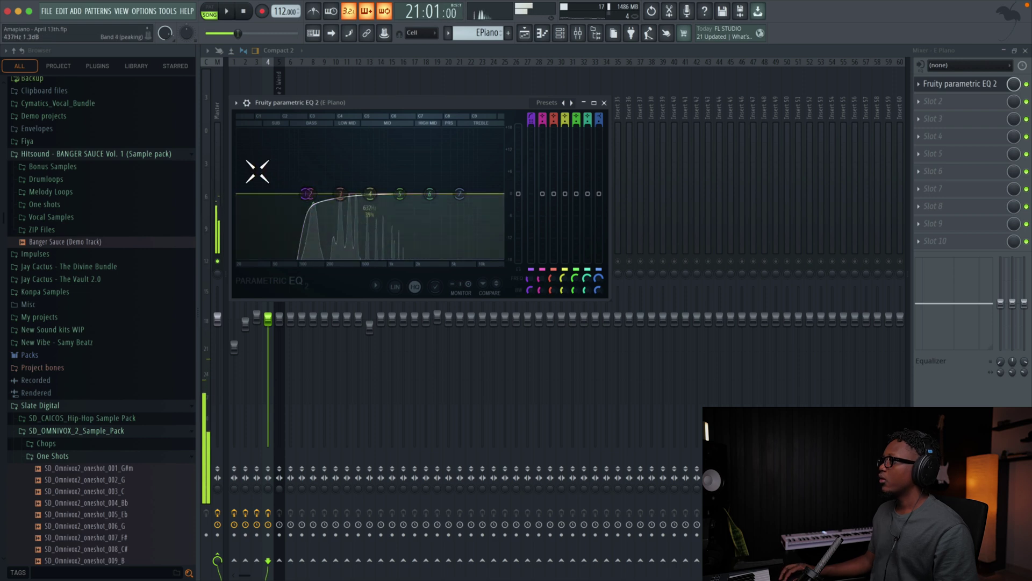
key(space)
click(605, 103)
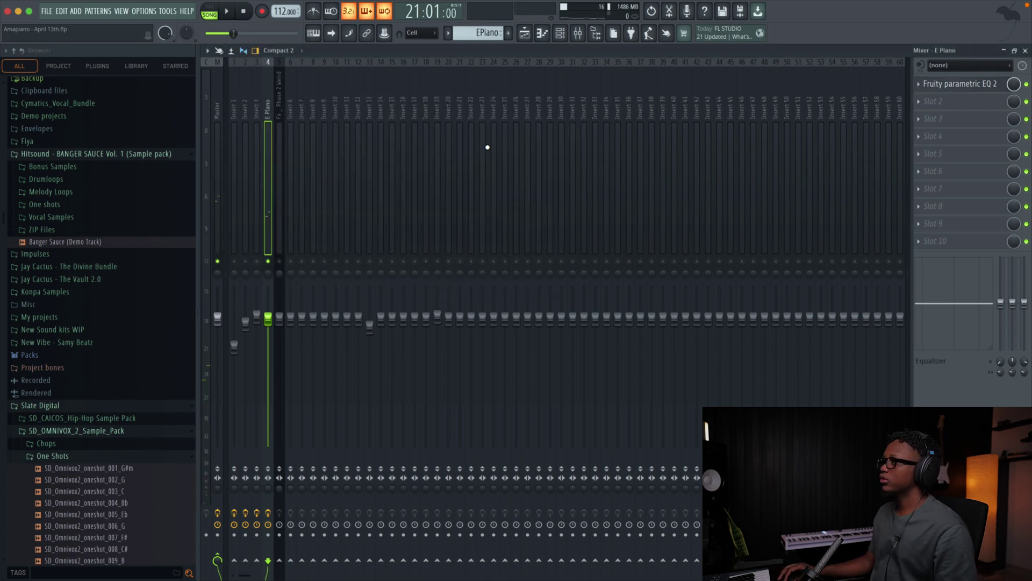
Add Fruity Parametric EQ 2 to Fx_Phase 2 Weird with band 1 high-passing at about 256 Hz.
click(278, 213)
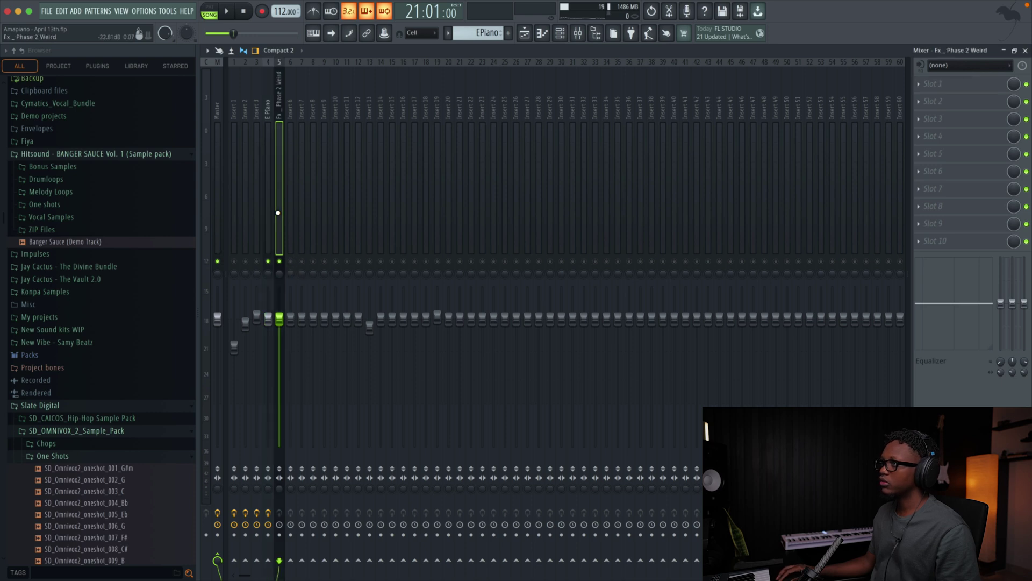
click(932, 87)
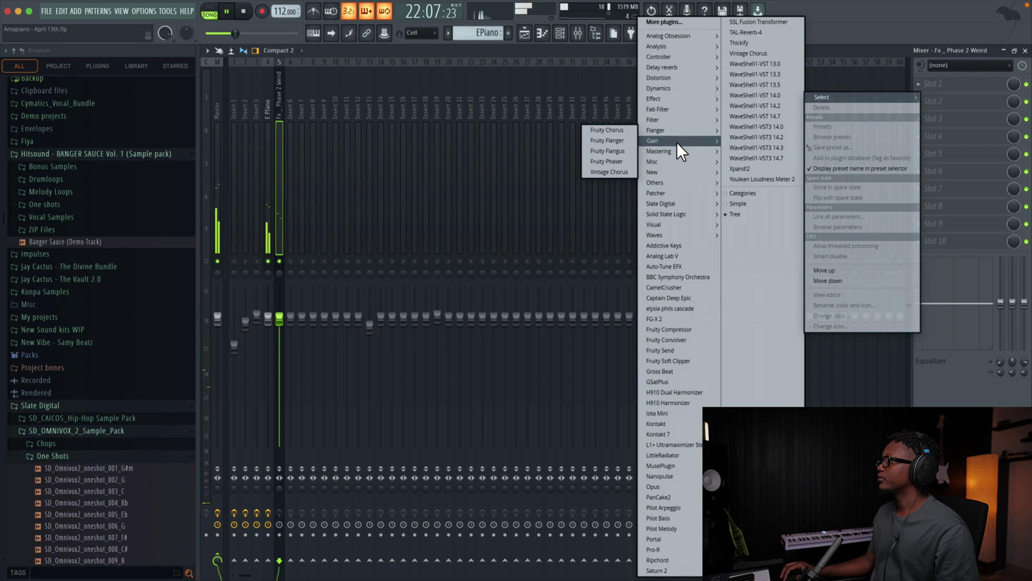
mouse_move(665, 164)
mouse_move(660, 119)
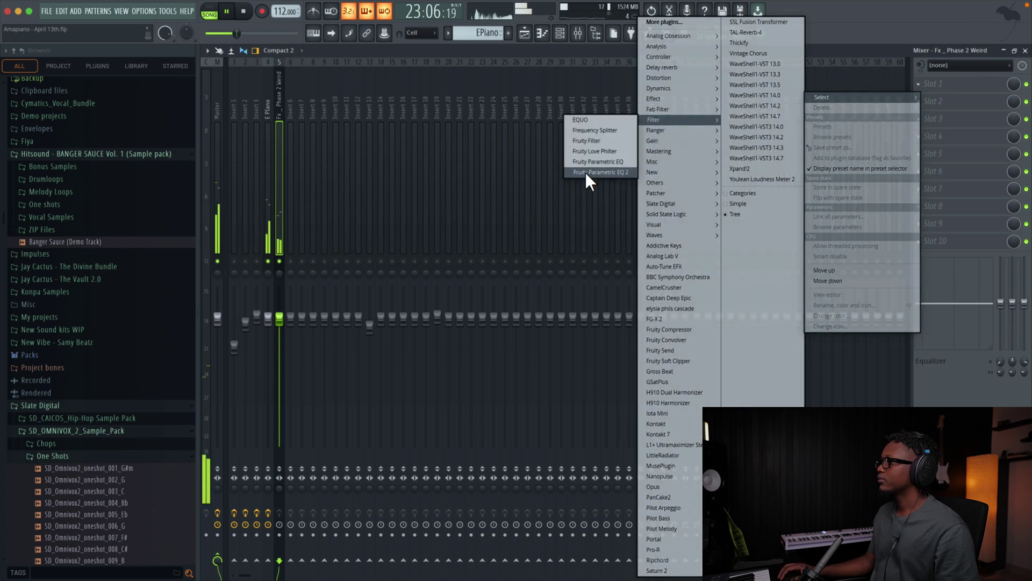
click(585, 173)
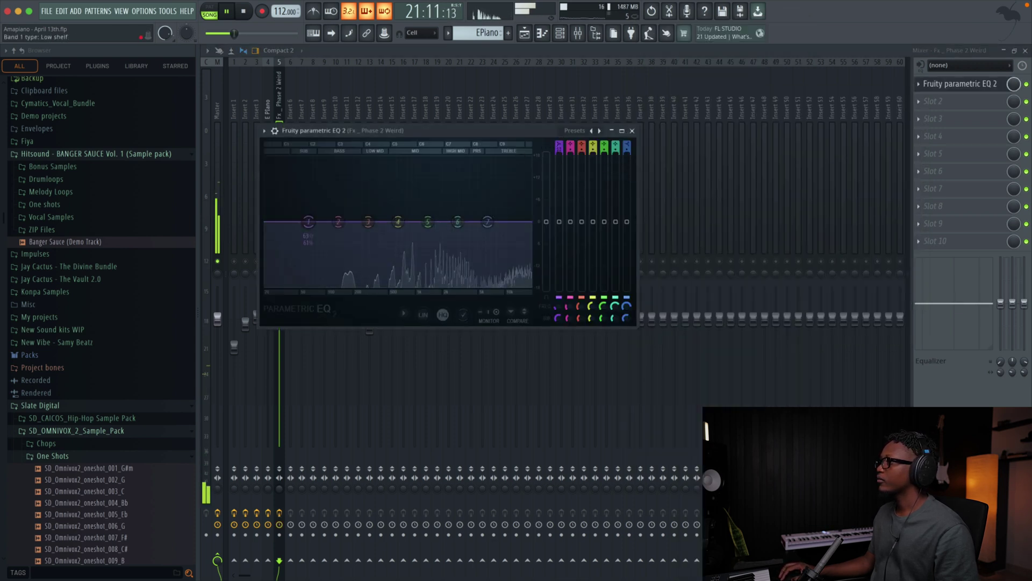
drag(559, 147, 560, 137)
drag(308, 221, 364, 222)
click(633, 130)
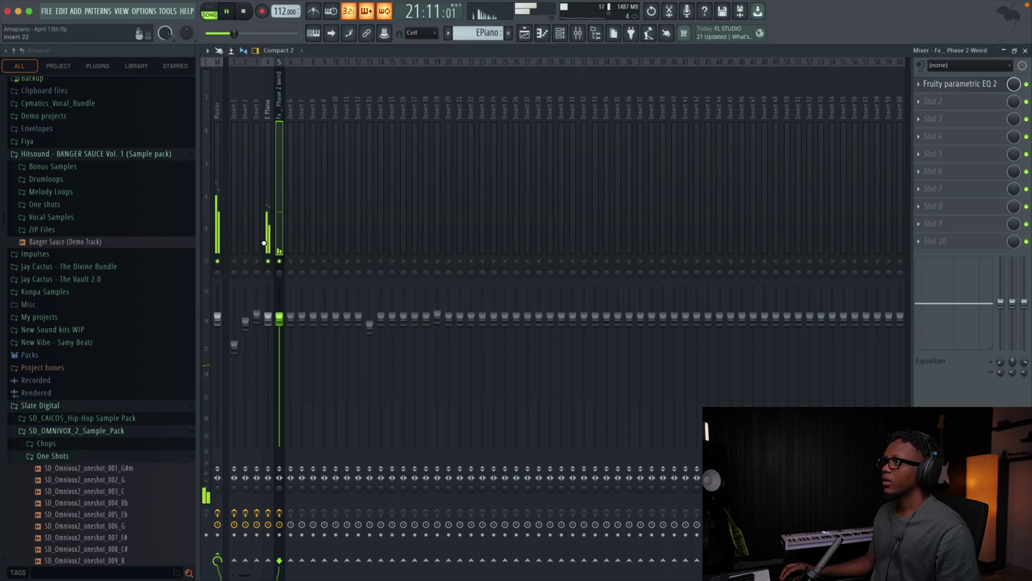
Move the E Piano EQ down a slot and load RC-20 Retro Color above it.
click(267, 165)
key(space)
drag(963, 85, 968, 110)
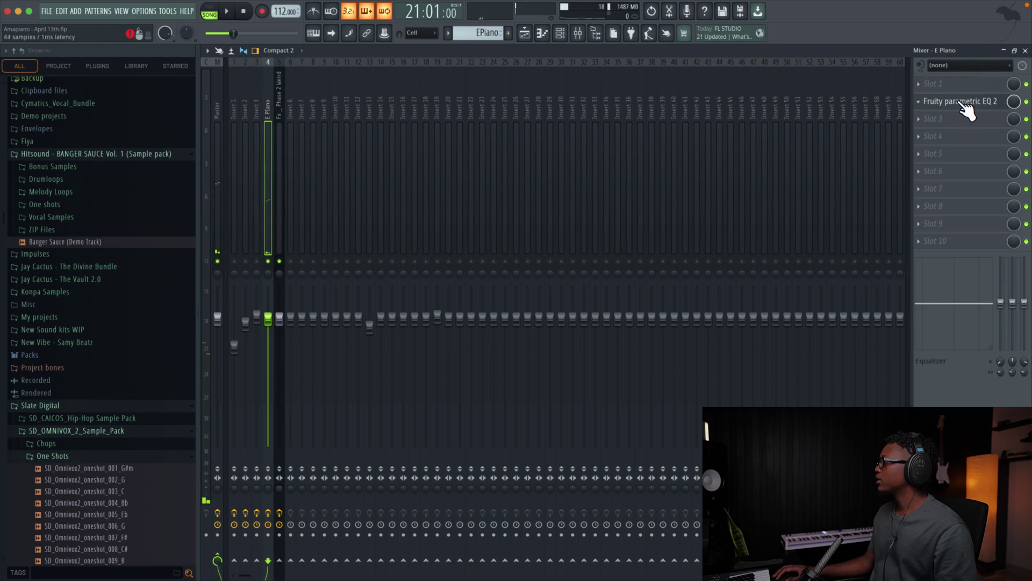
click(926, 101)
mouse_move(661, 183)
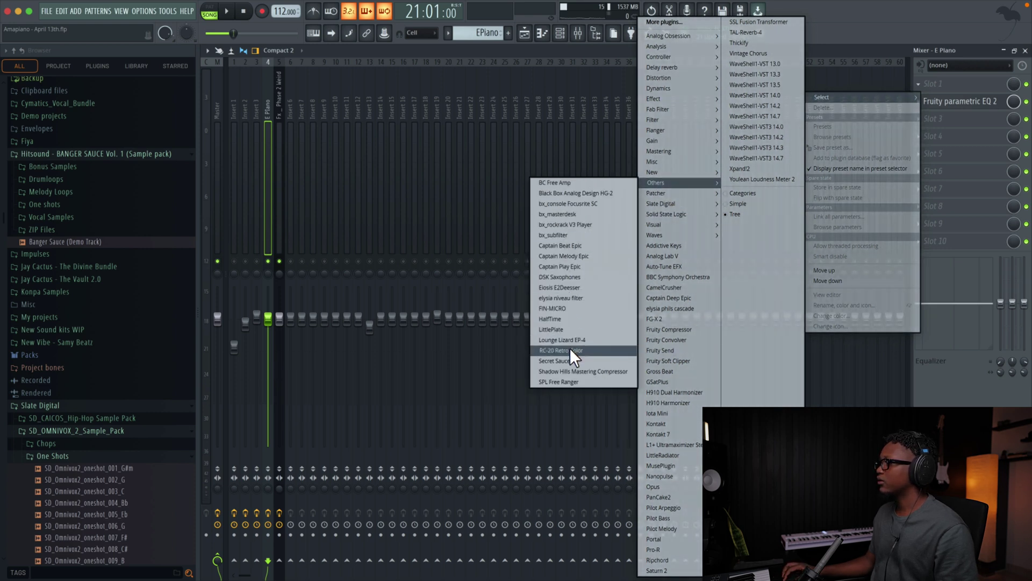
click(562, 350)
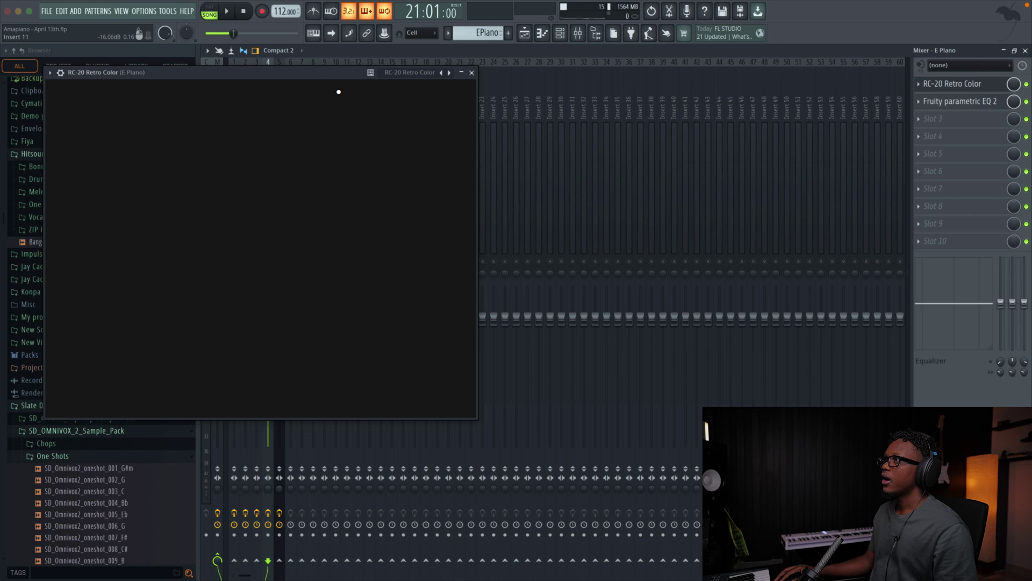
drag(268, 73, 578, 125)
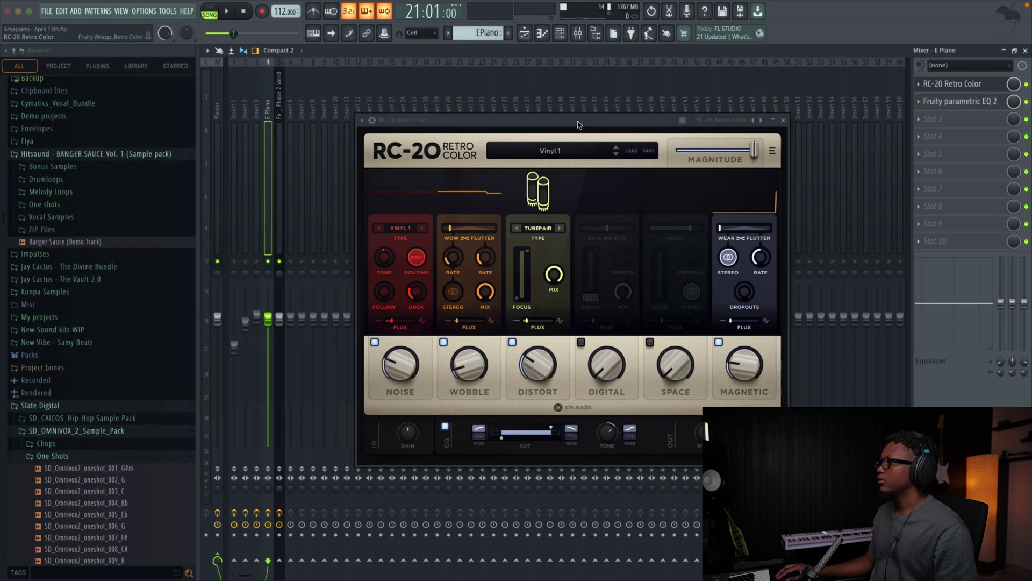
Set RC-20 to the Vinyl 2 preset with noise at 6% and wobble at 5%.
click(616, 156)
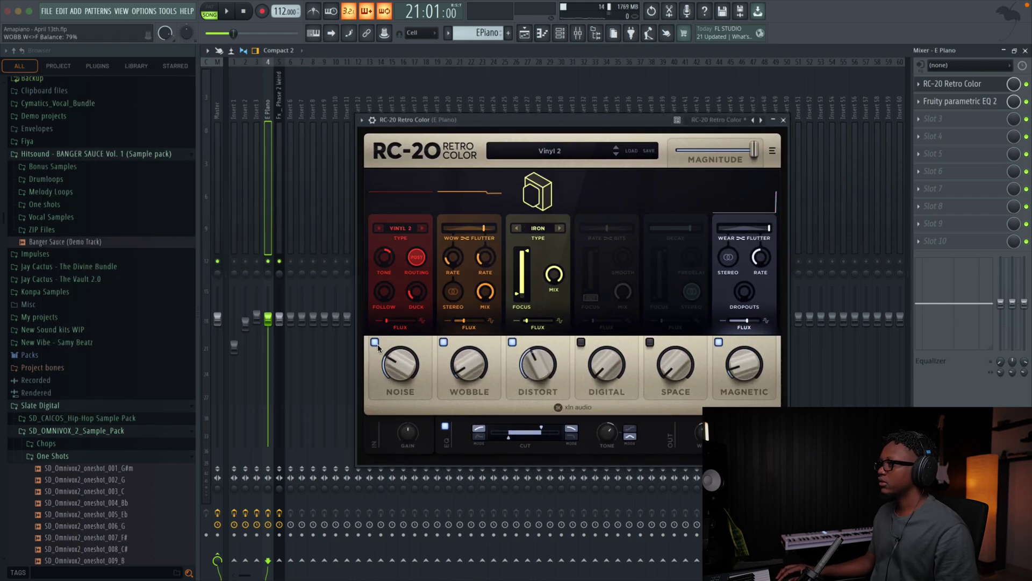
drag(395, 369, 399, 415)
key(space)
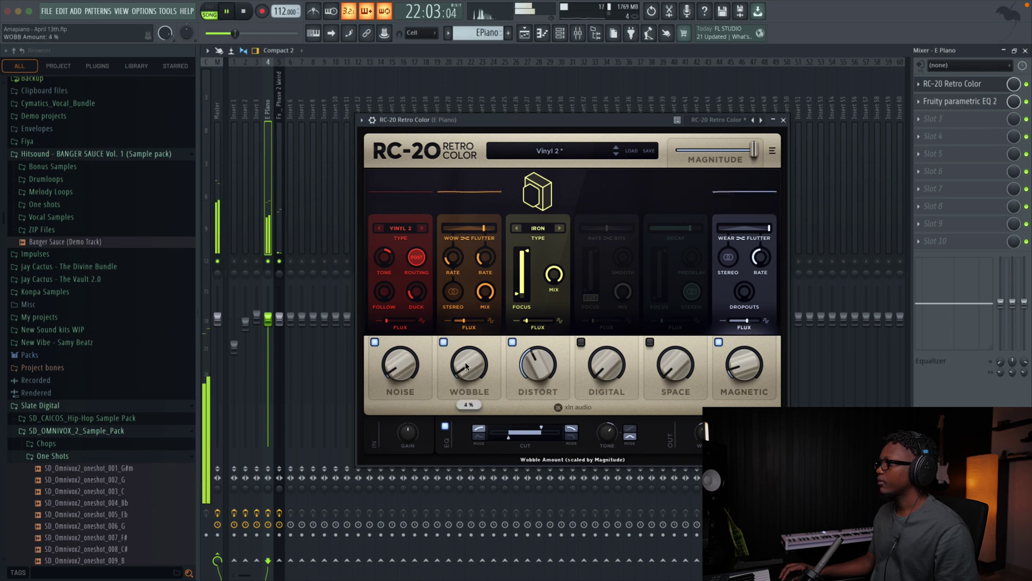
click(1028, 84)
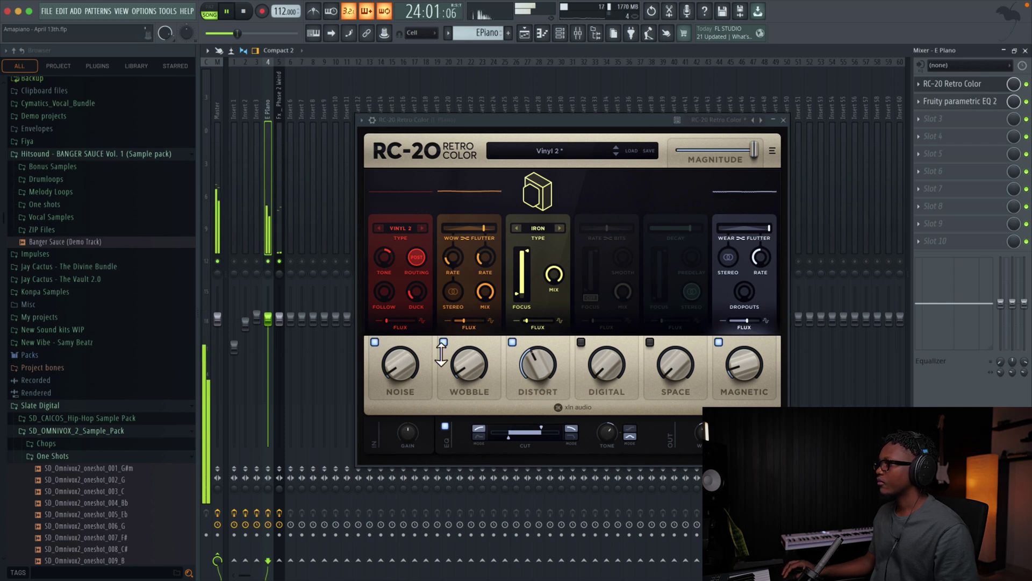
drag(473, 375, 458, 357)
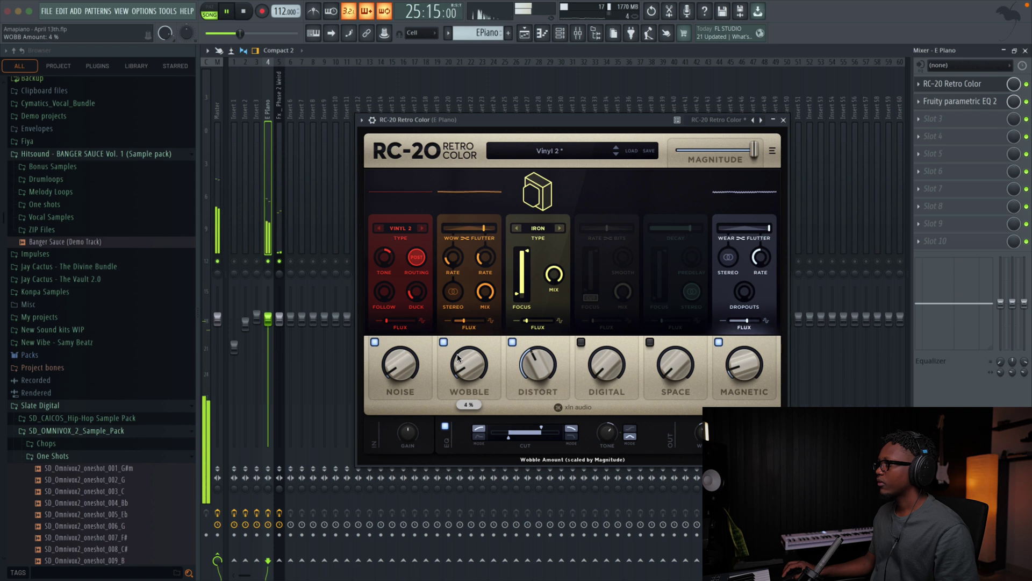
click(784, 120)
key(space)
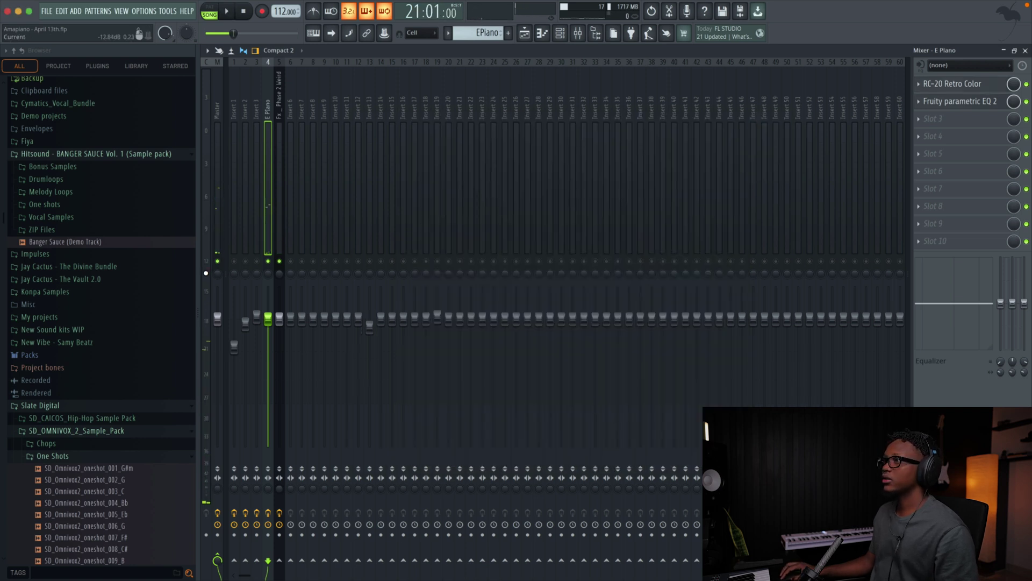
Play the song from the Playlist, glance at the EPiano clip's piano roll, then stop playback.
key(F5)
key(space)
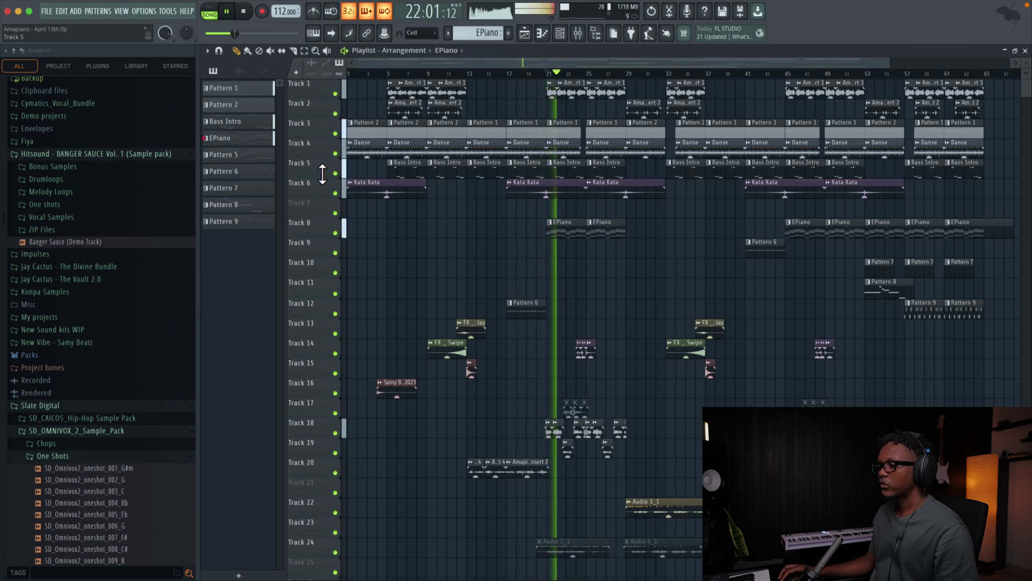
double_click(570, 229)
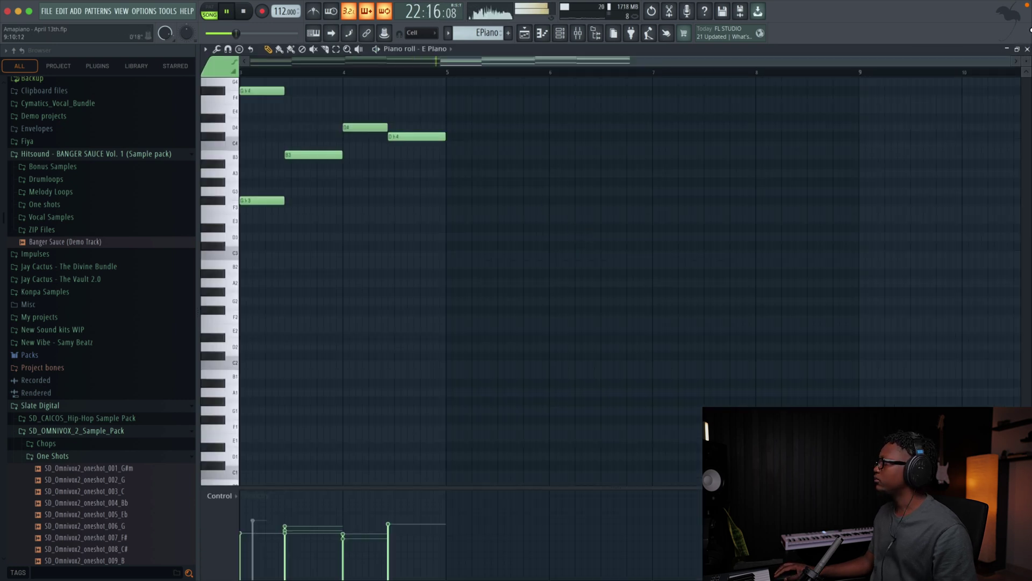
key(F5)
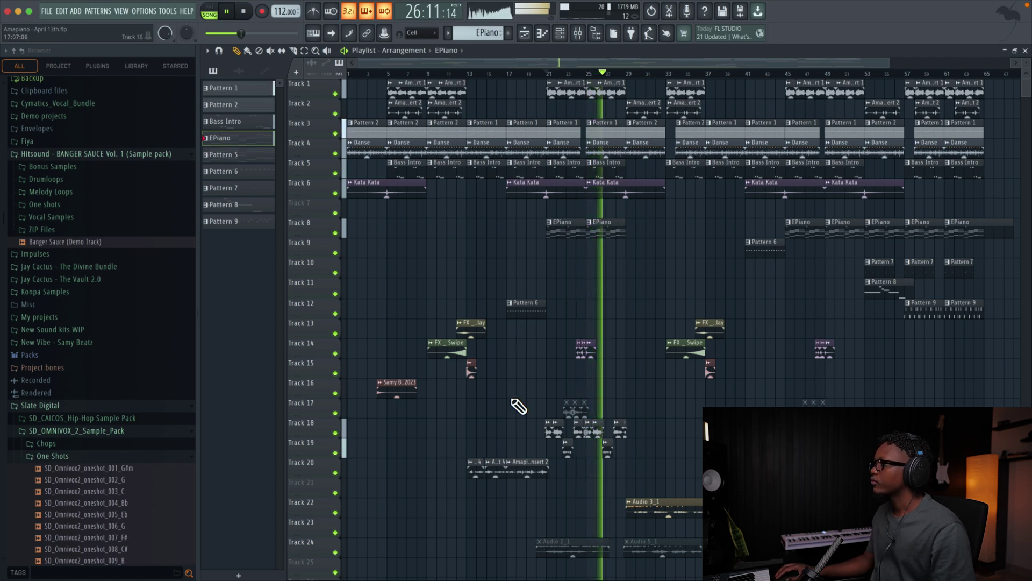
key(space)
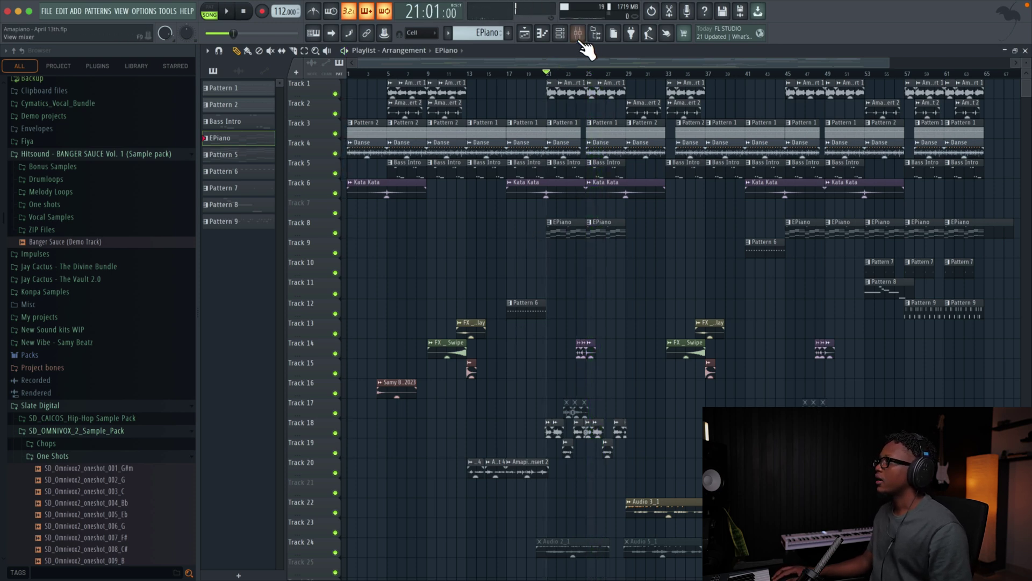
Route the phase FX channel to mixer track 5 from the Channel rack during playback.
click(559, 34)
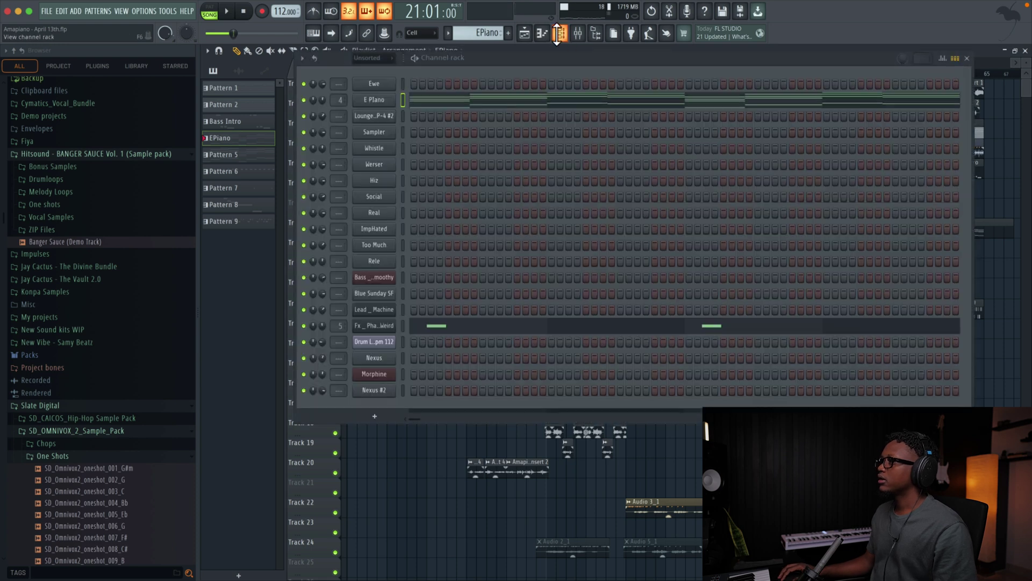
key(space)
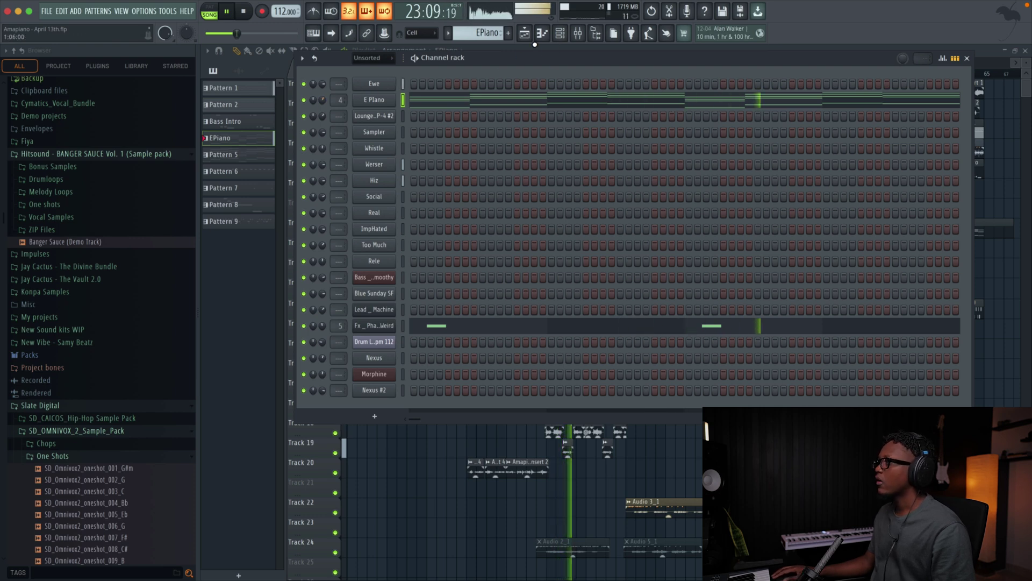
click(559, 36)
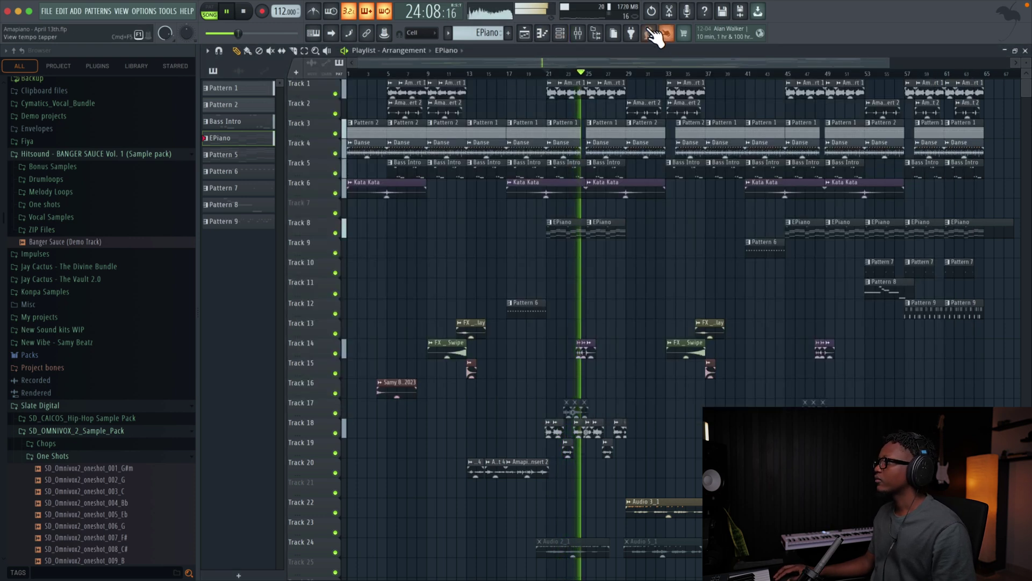
click(561, 35)
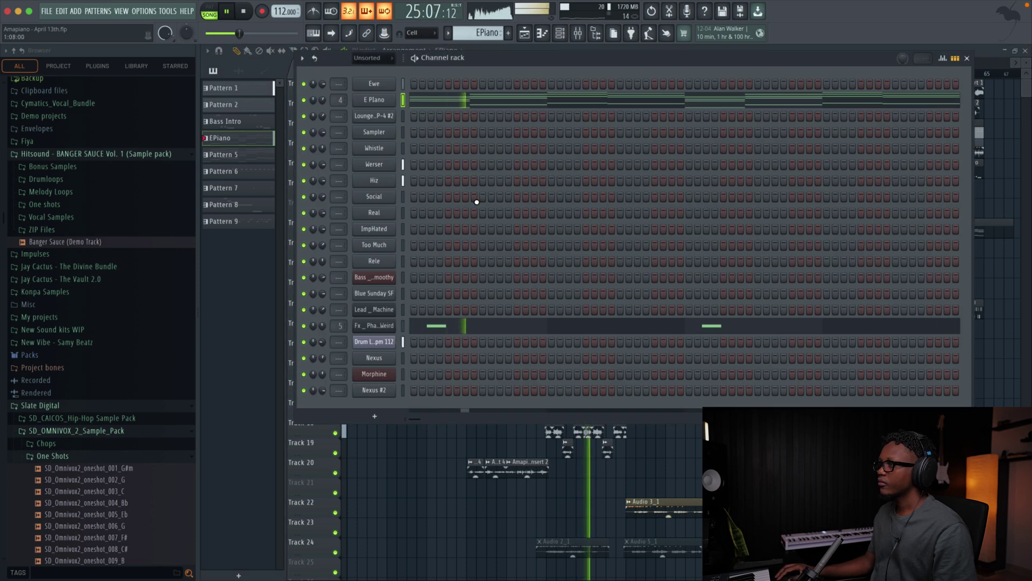
mouse_move(340, 322)
mouse_down()
mouse_move(331, 306)
mouse_move(324, 311)
mouse_up()
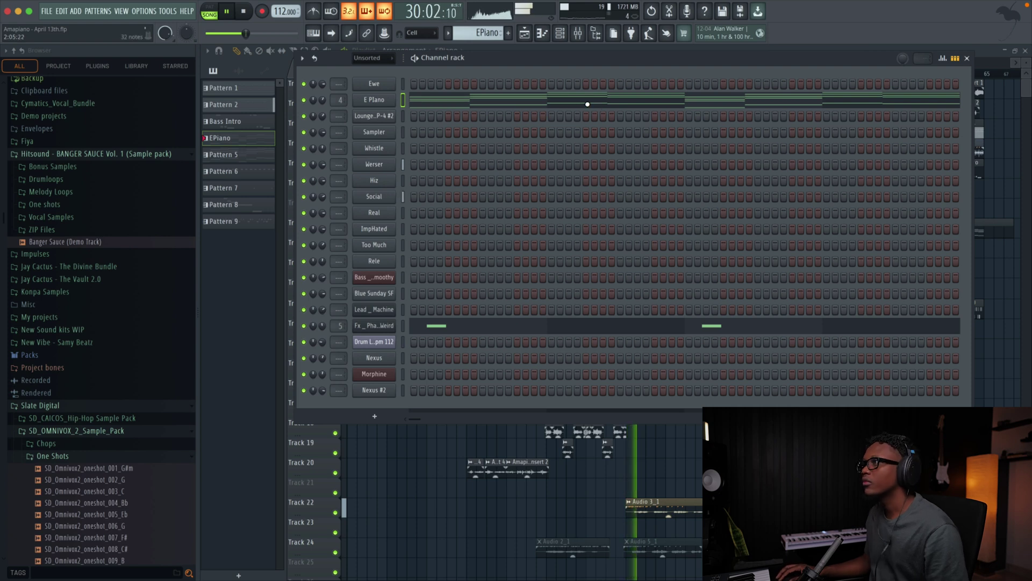
key(space)
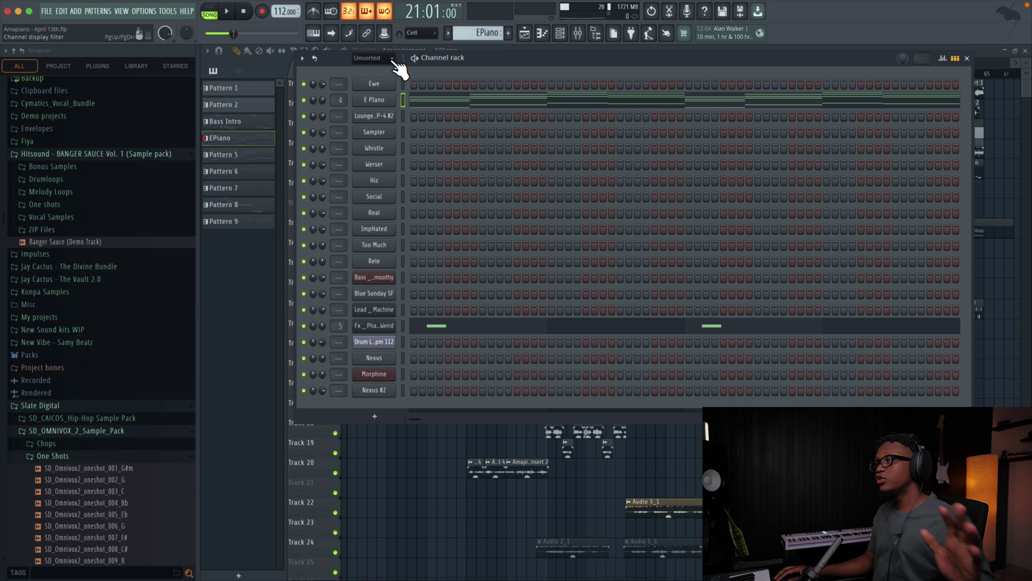
scroll(398, 65, down, 1)
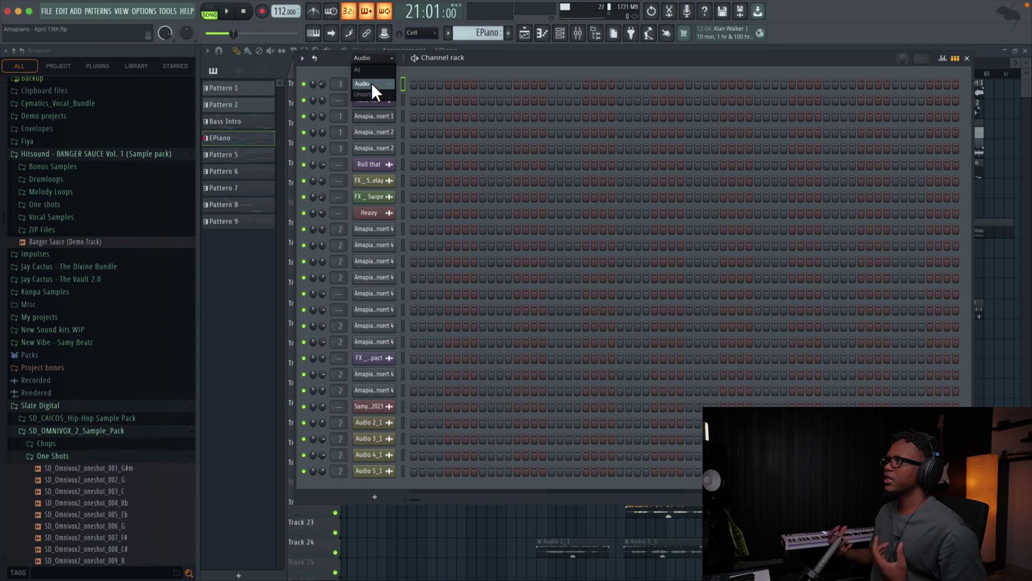
Route the Audio-filtered channels to free mixer inserts starting at Insert 12.
click(372, 83)
key(F9)
right_click(362, 60)
mouse_move(455, 181)
click(532, 190)
Colour mixer inserts 12–22 crimson.
drag(361, 134, 471, 130)
right_click(423, 128)
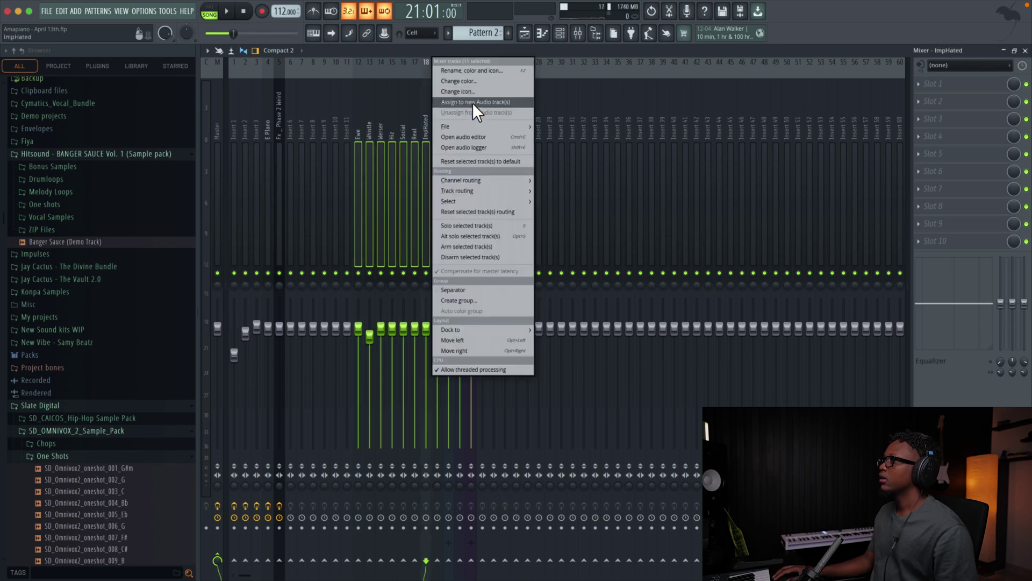
click(485, 82)
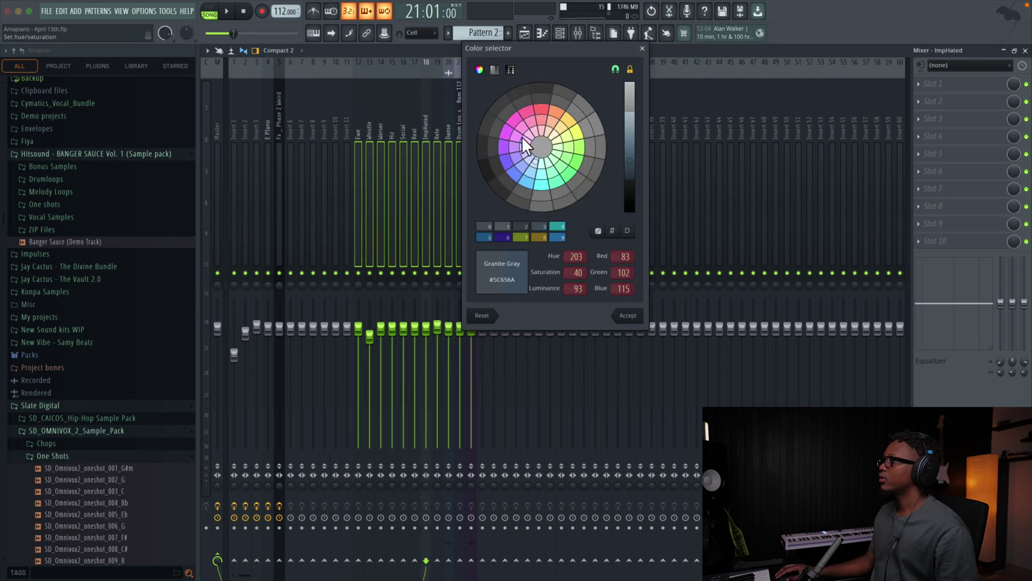
click(526, 116)
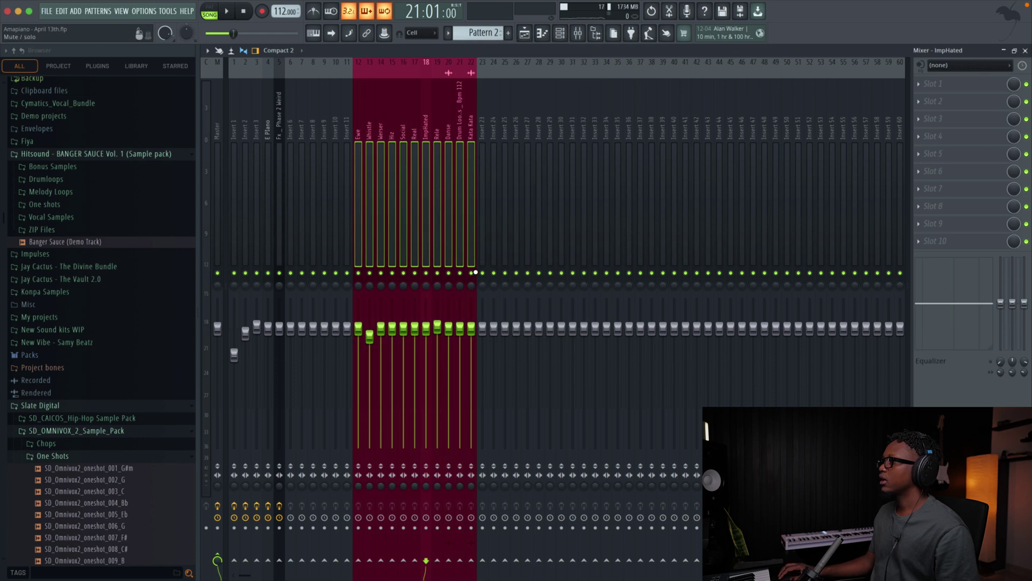
Route inserts 12–22 to send only to Insert 23.
right_click(483, 561)
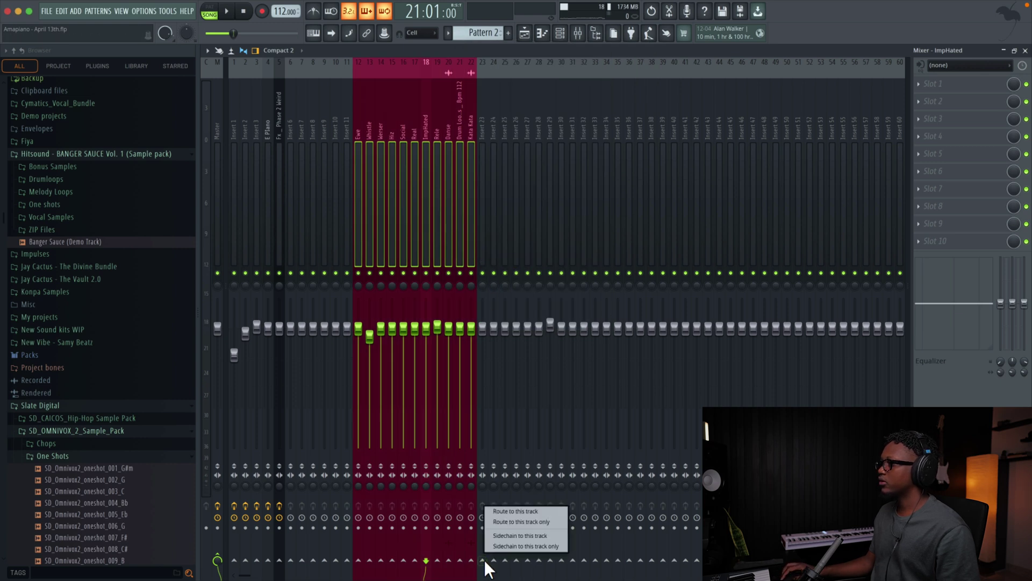
click(547, 521)
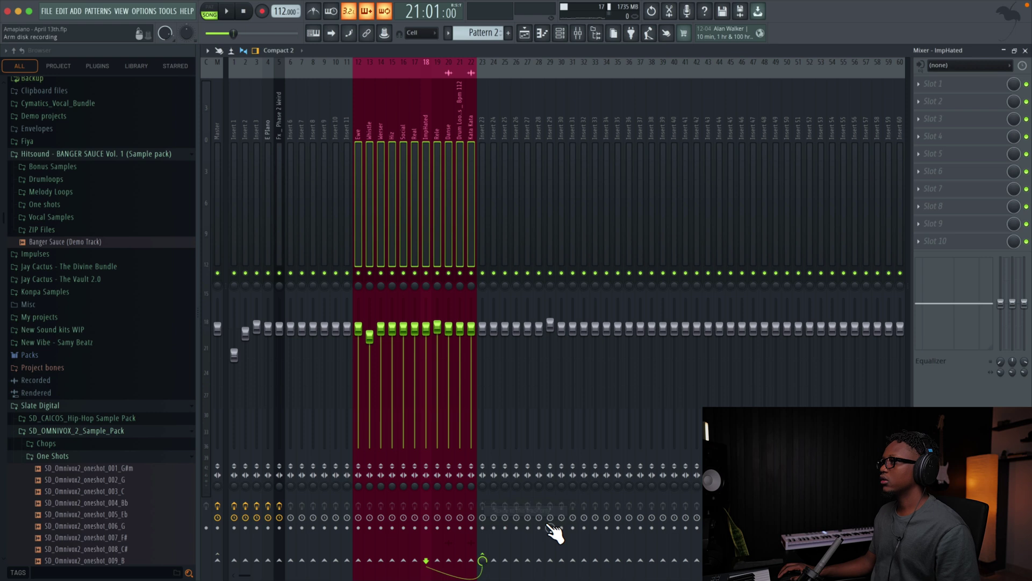
click(486, 172)
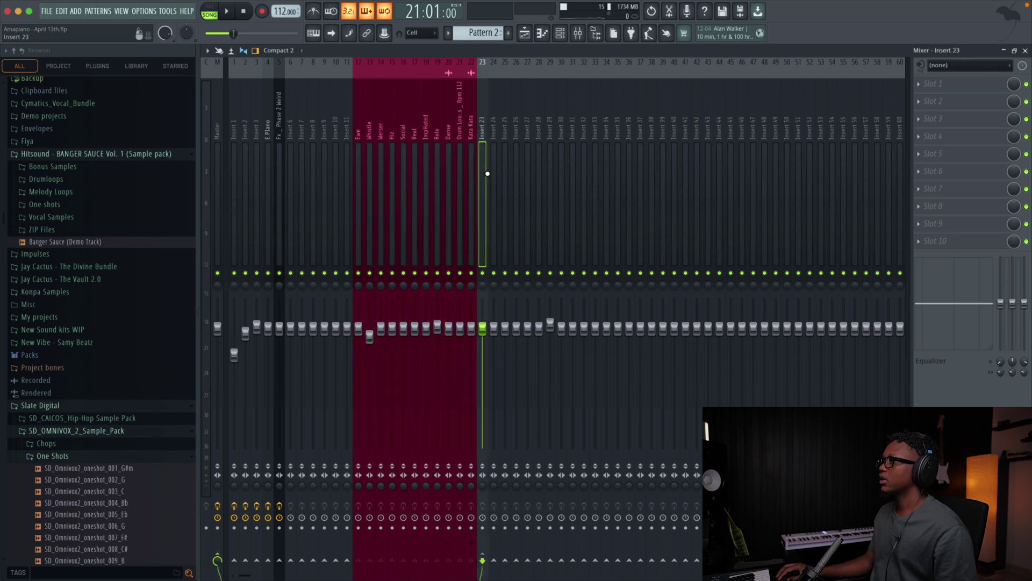
Rename Insert 23 to 'Drums'.
double_click(483, 115)
text(Drum)
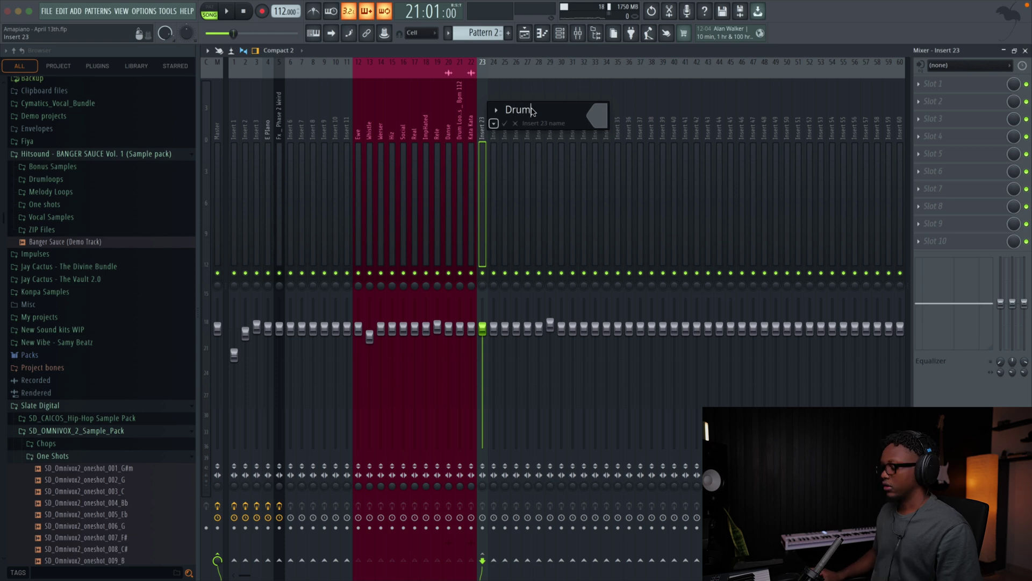
text(s)
key(Return)
Dock the Drums track to the mixer's right edge and load KONSOL onto it.
right_click(485, 127)
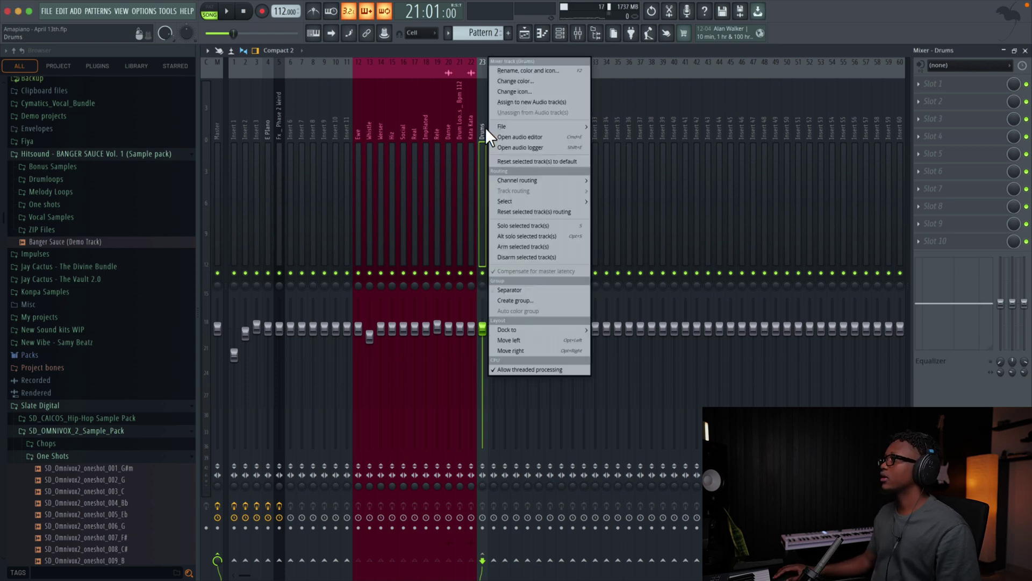
mouse_move(586, 330)
click(606, 349)
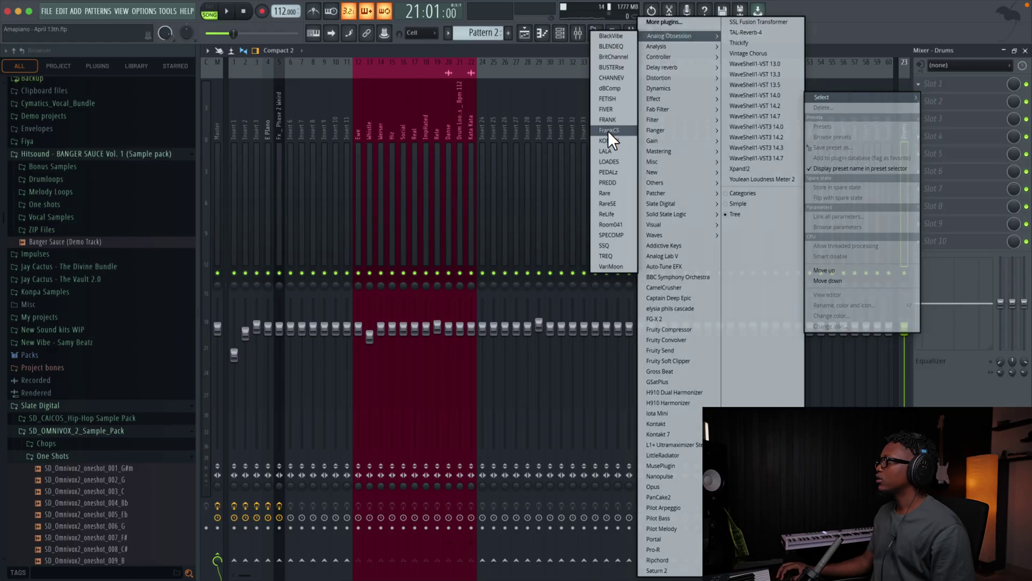
click(611, 140)
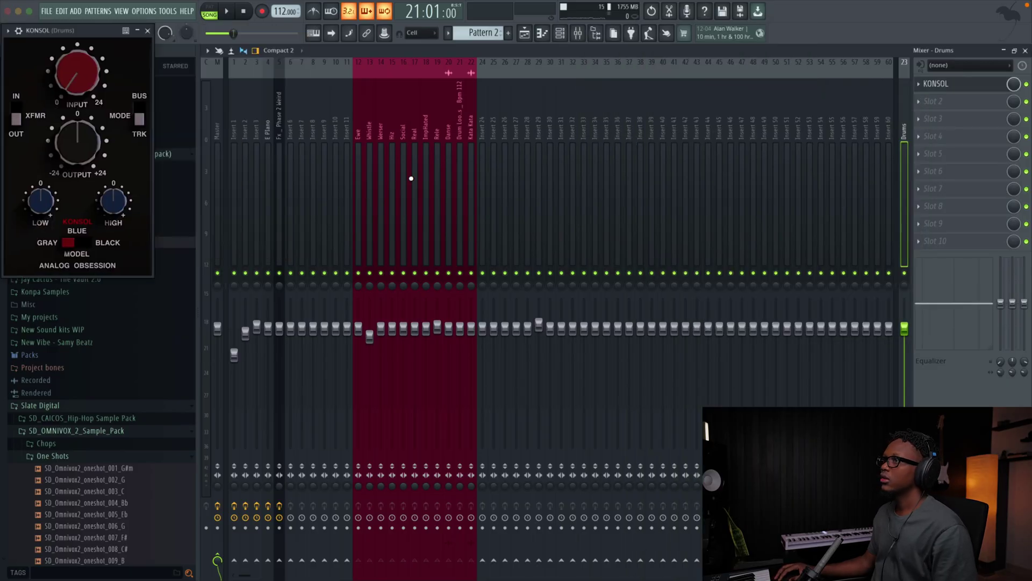
Switch KONSOL on the Drums bus to BUS mode with input raised to about 6.8 dB.
drag(65, 36, 318, 192)
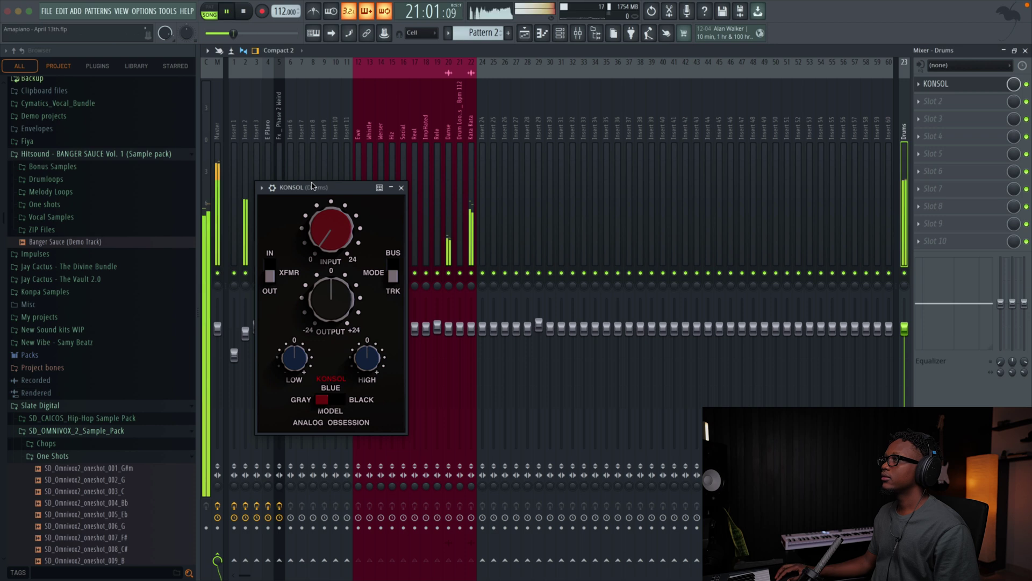
click(393, 274)
key(space)
drag(331, 230, 303, 167)
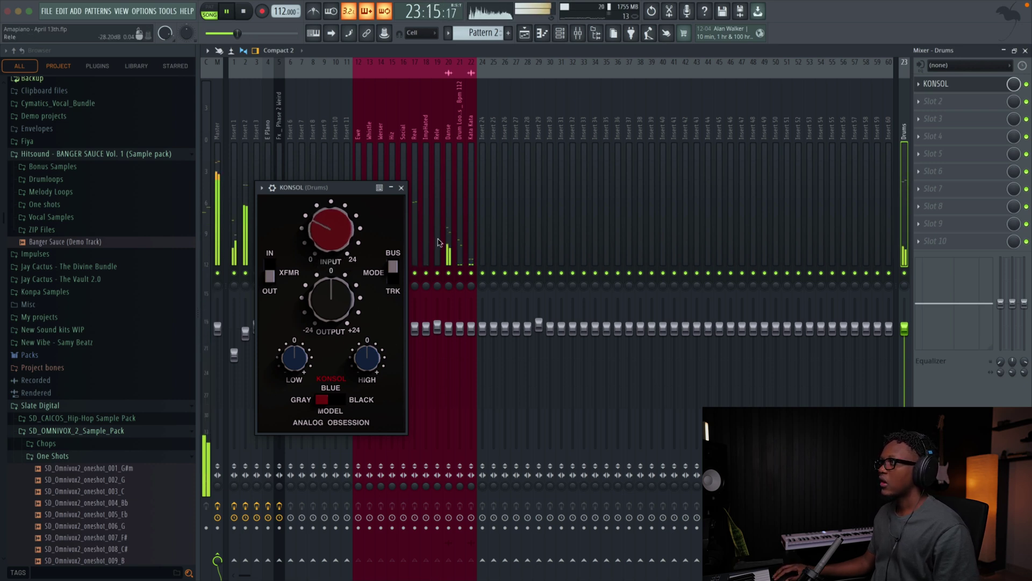
click(401, 188)
key(space)
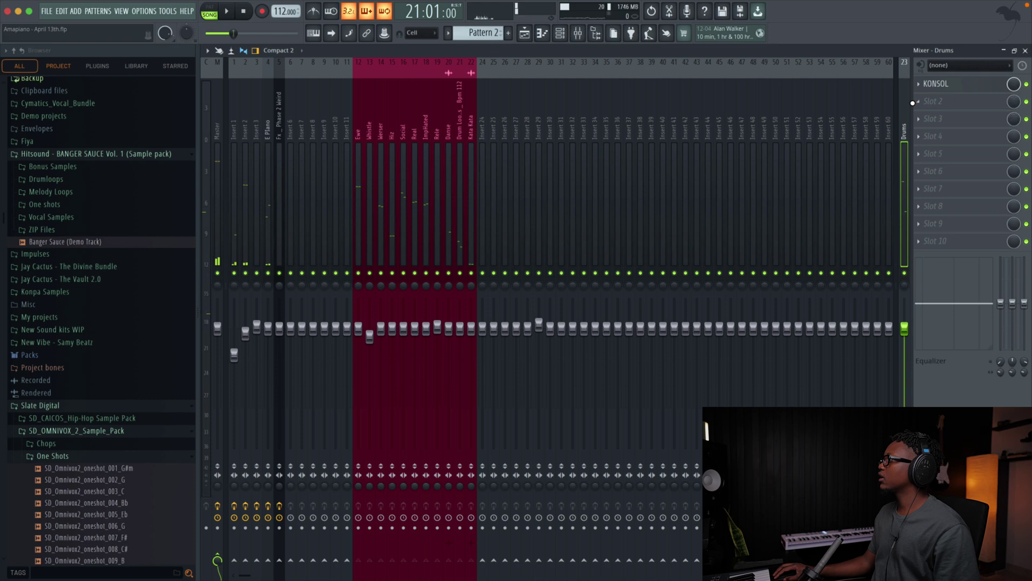
Browse slot 2's effect list to the Analog Obsession plugins.
click(933, 101)
mouse_move(680, 99)
mouse_move(679, 35)
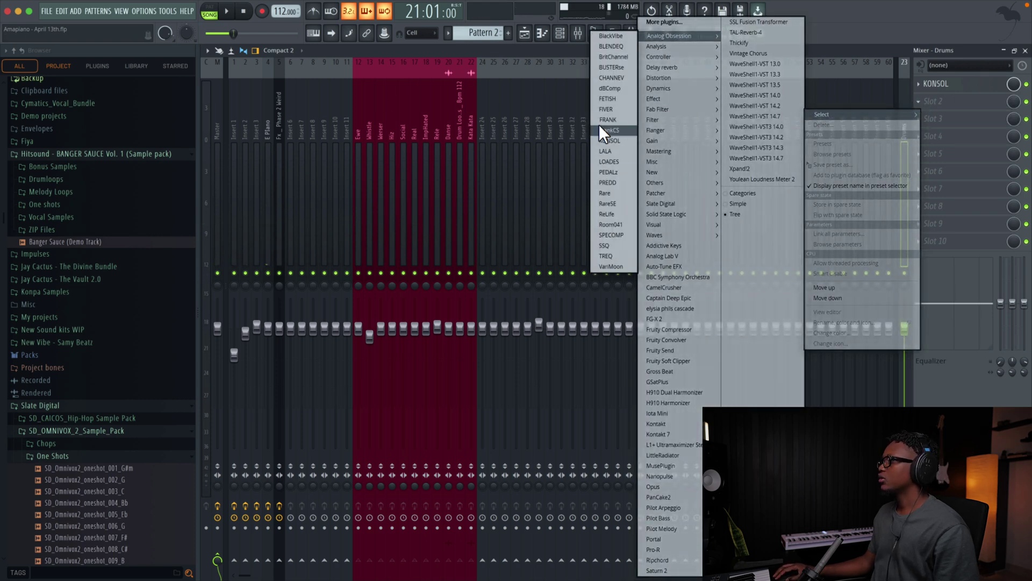
Add LALA after KONSOL with about 13.2 dB peak reduction, 3.0 dB gain and 48% mix.
click(616, 153)
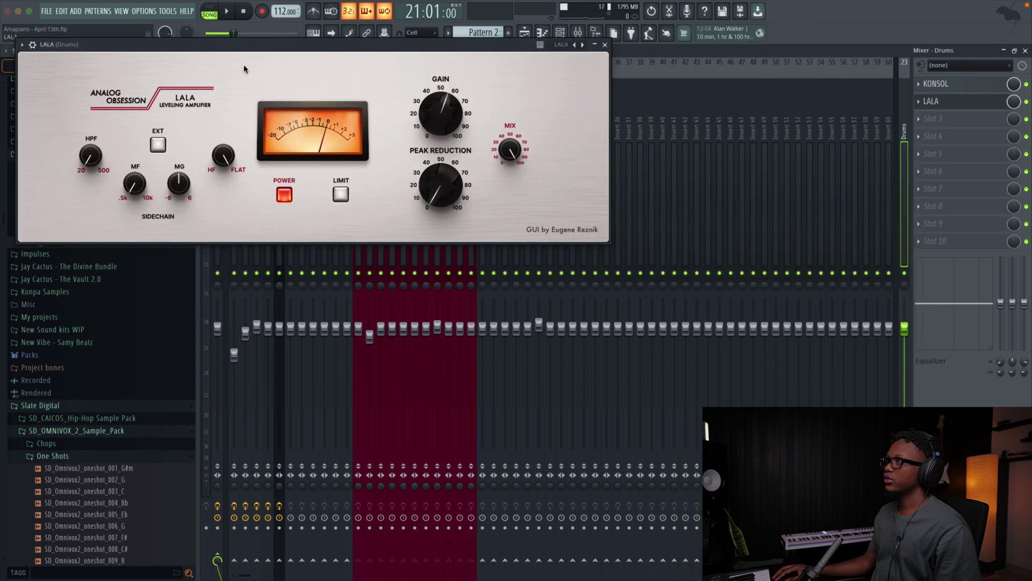
drag(286, 46, 371, 205)
key(space)
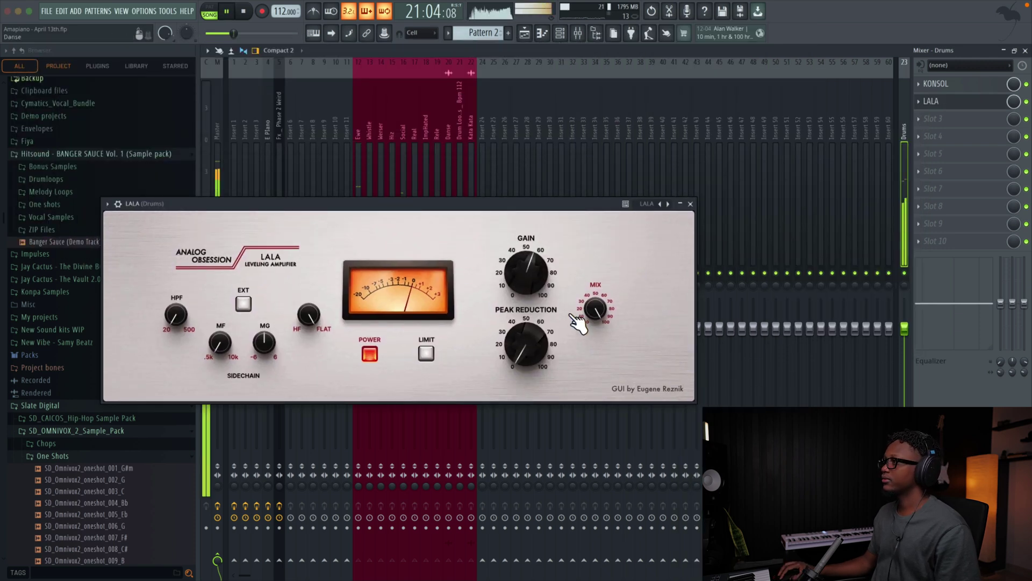
drag(525, 357, 505, 347)
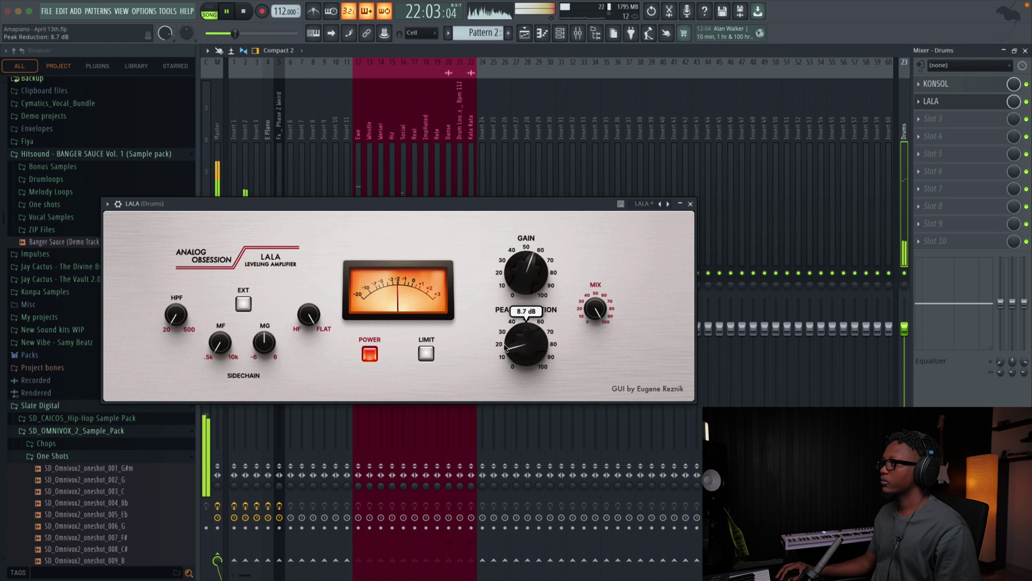
drag(528, 281, 527, 275)
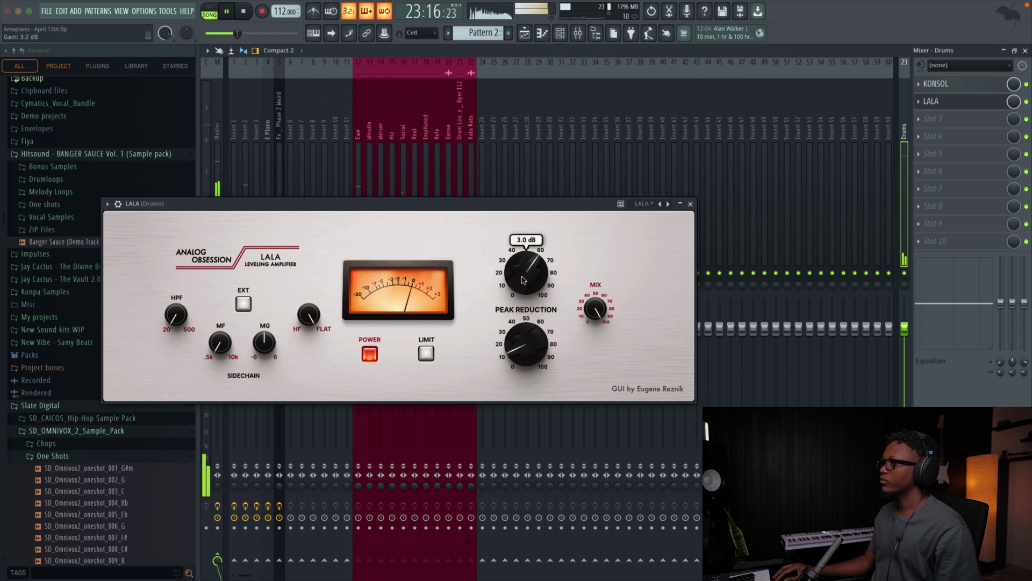
drag(520, 326, 521, 337)
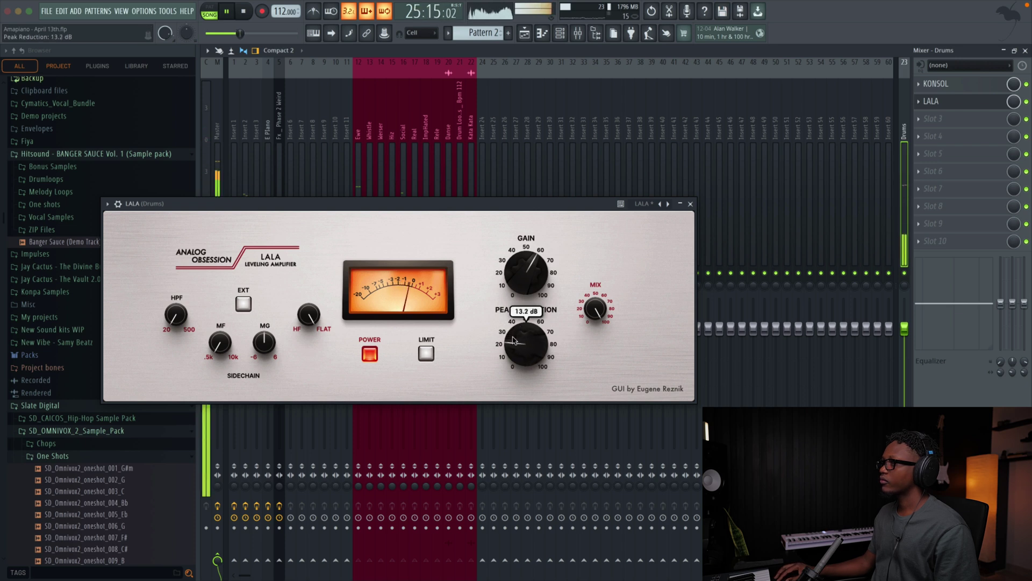
drag(597, 305, 591, 349)
key(space)
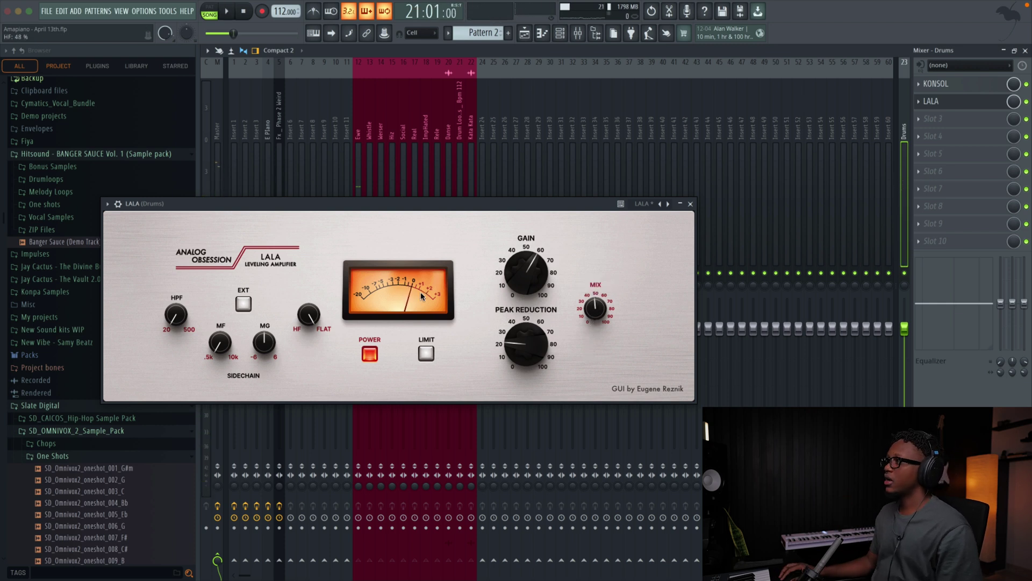
key(space)
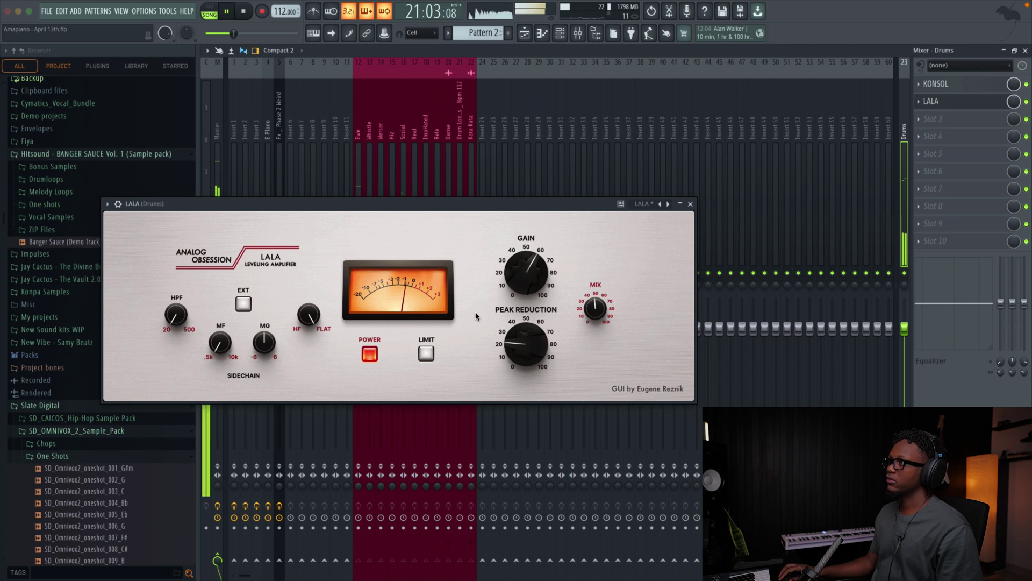
mouse_move(556, 340)
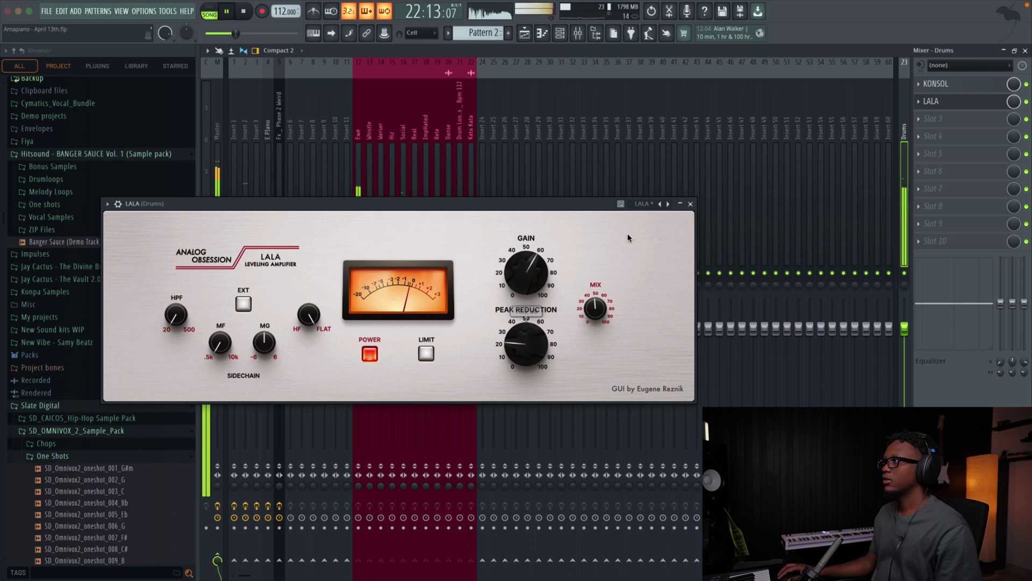
click(690, 204)
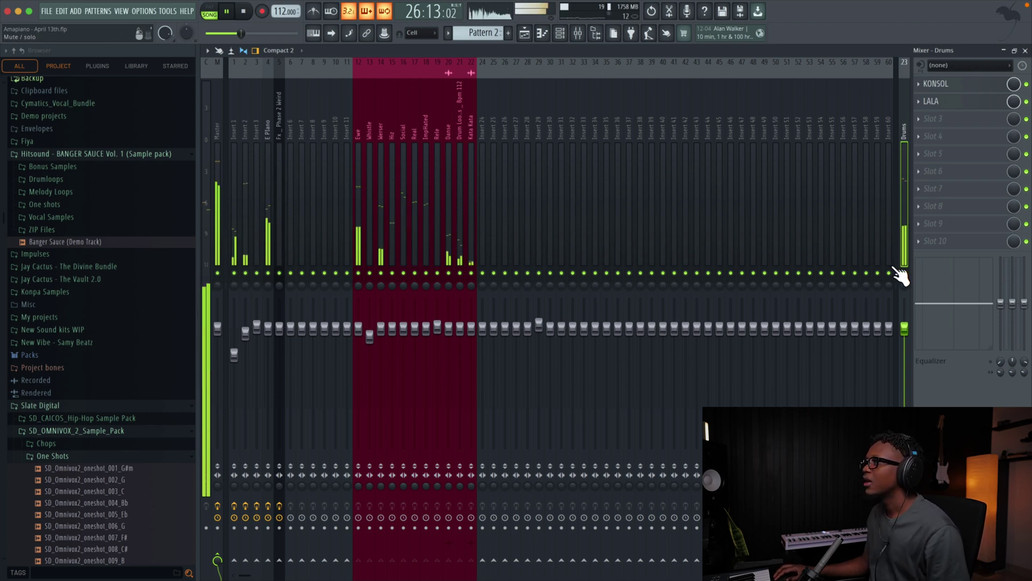
Close the CamelCrusher window on the Distortion insert and resume playback.
key(space)
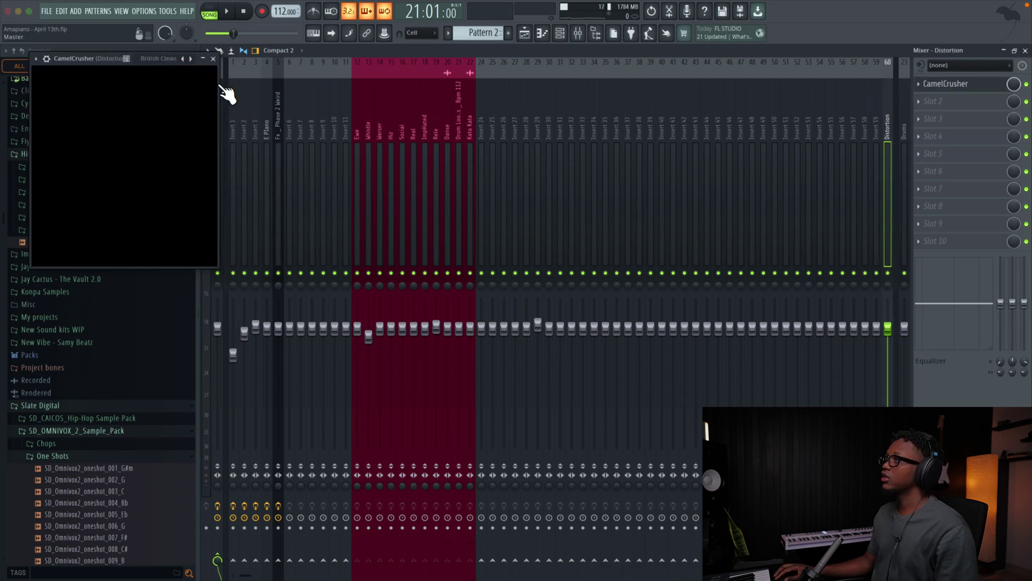
click(214, 58)
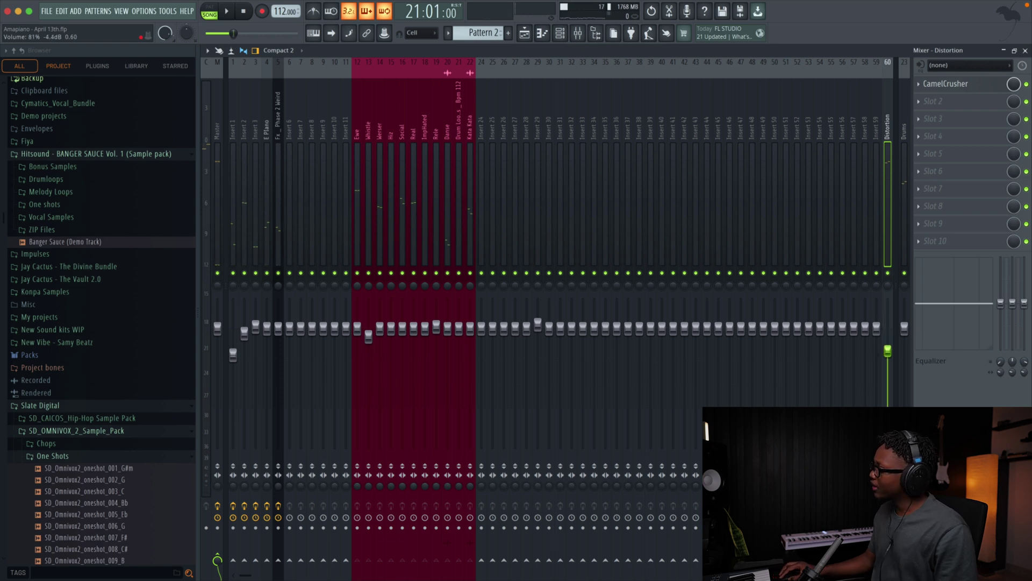
key(space)
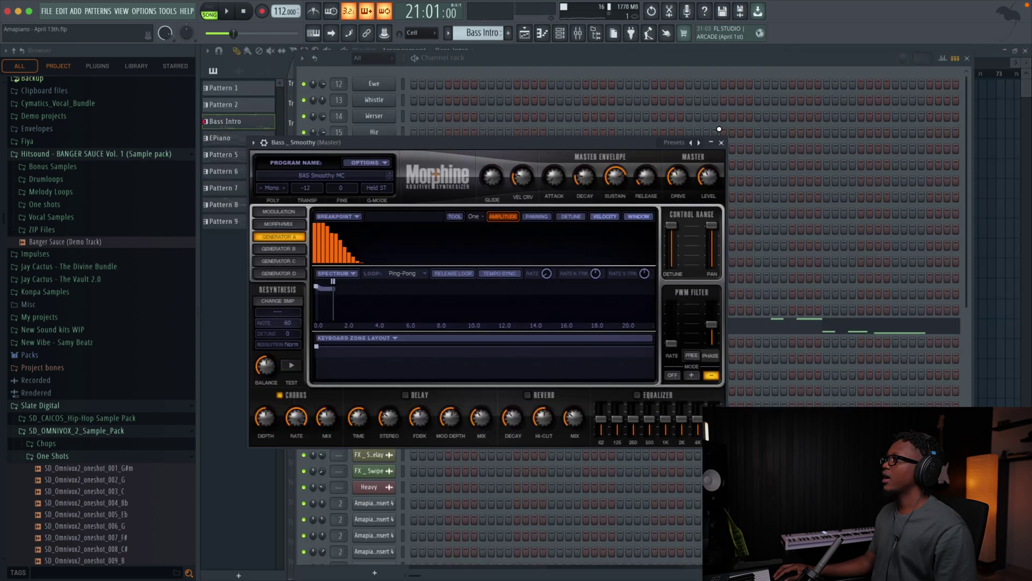
Open the Bass _ Smoothy channel's mixer insert 6 from its wrapper settings.
click(263, 143)
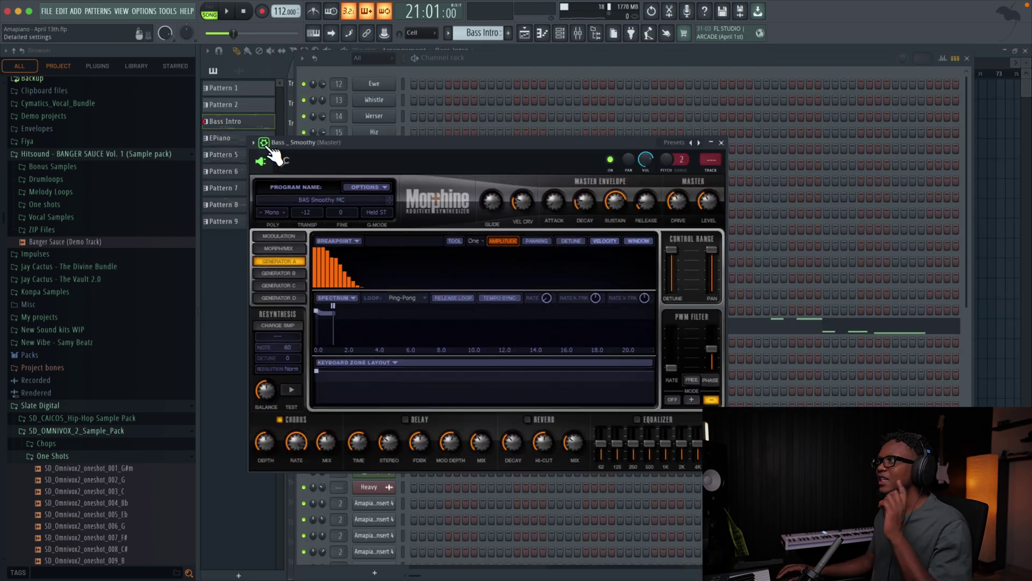
click(719, 173)
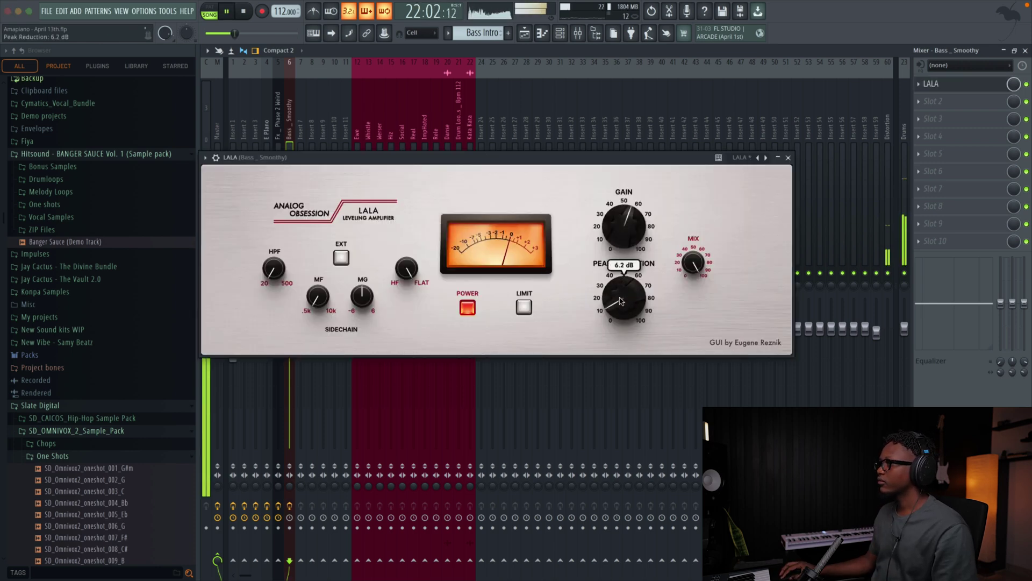
scroll(622, 285, up, 2)
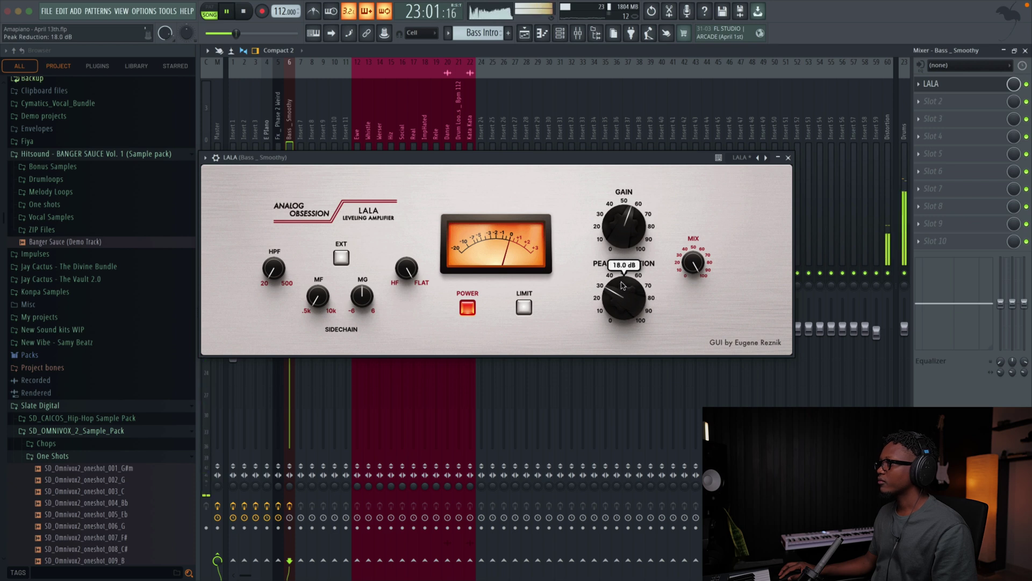
scroll(622, 279, up, 1)
Set LALA on the bass insert to about 15 dB peak reduction, 1.1 dB gain and 50% mix.
drag(617, 280, 610, 293)
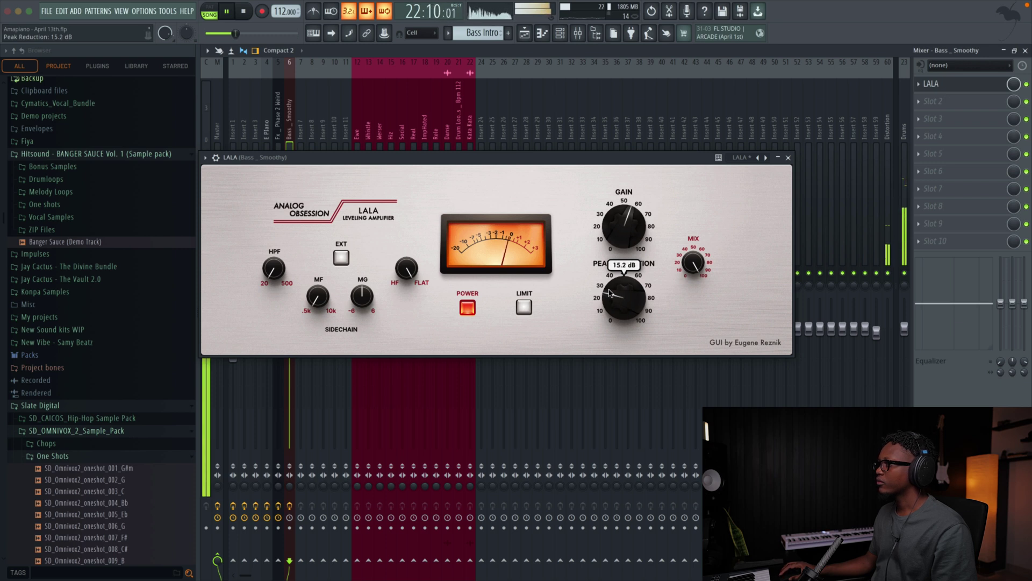
mouse_move(624, 238)
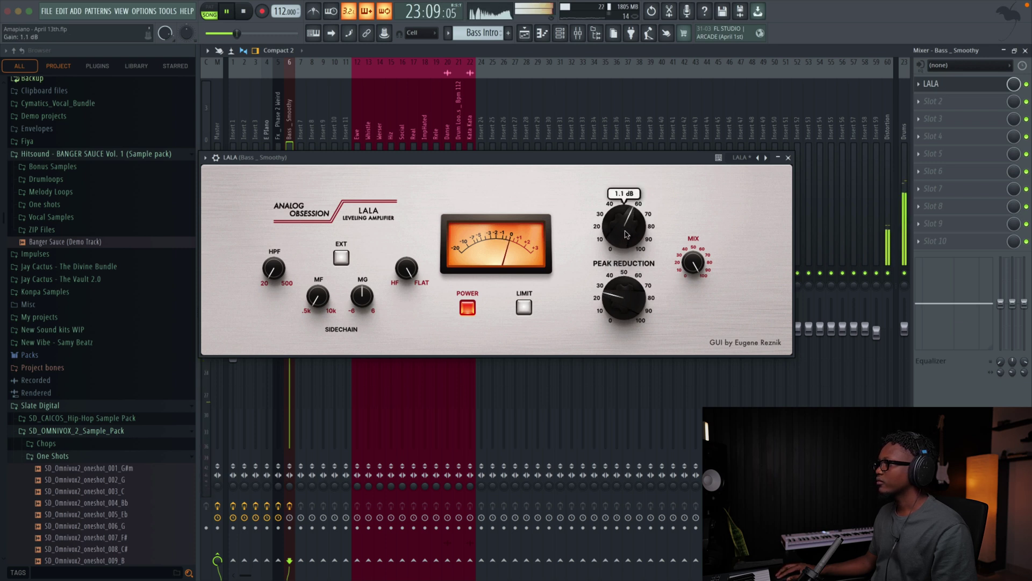
scroll(626, 235, up, 3)
mouse_move(692, 260)
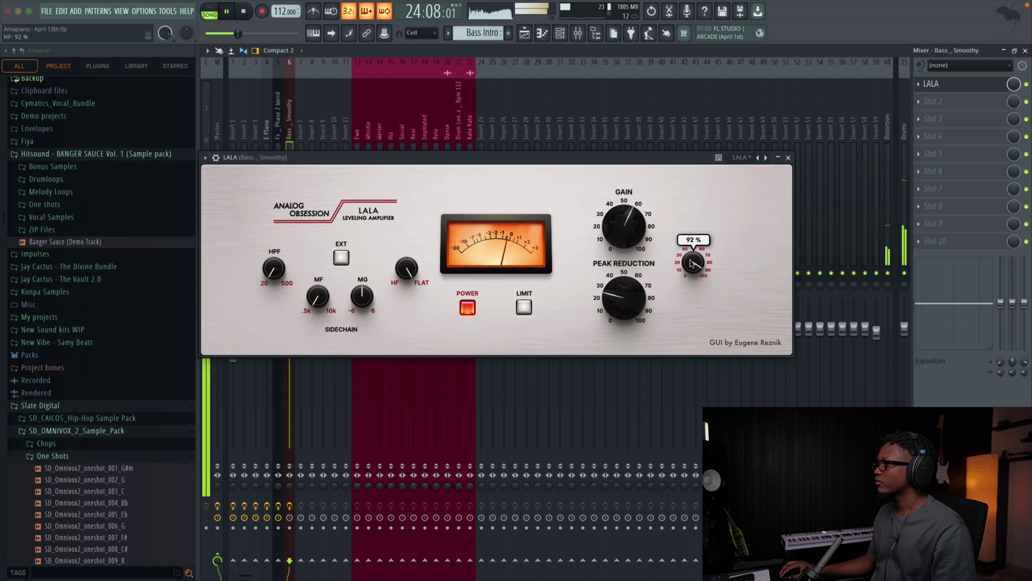
key(space)
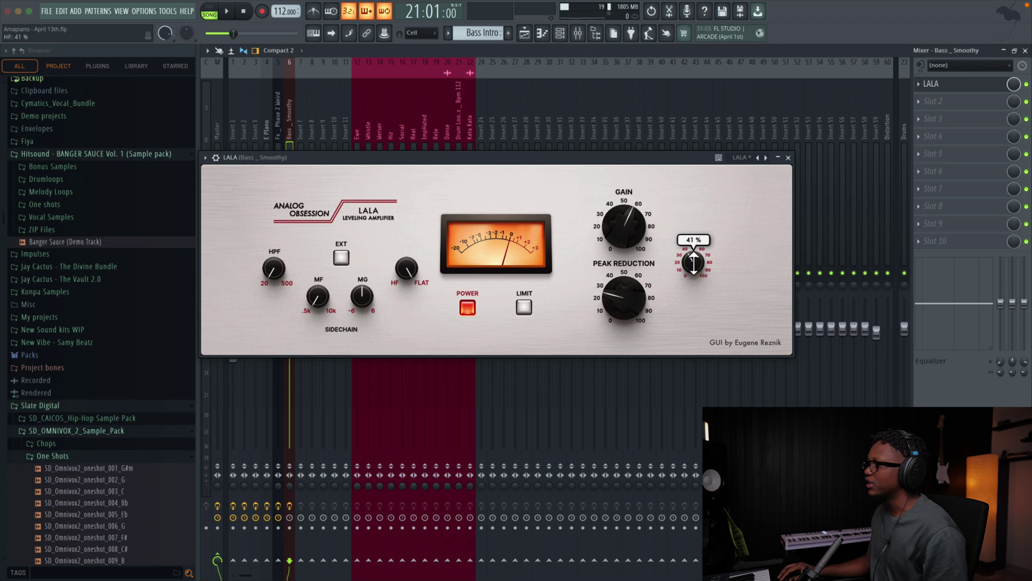
drag(694, 260, 693, 302)
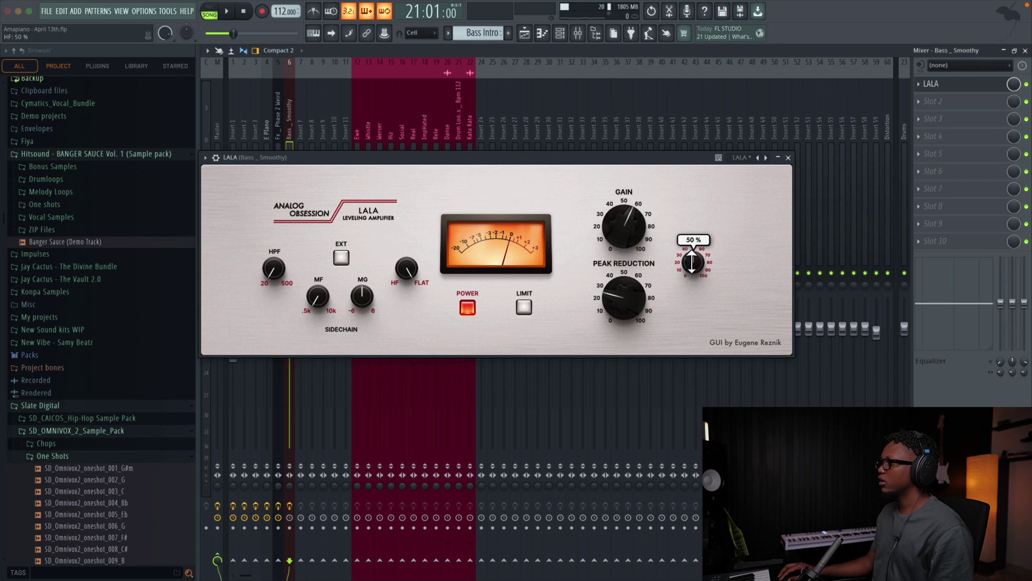
key(space)
click(220, 476)
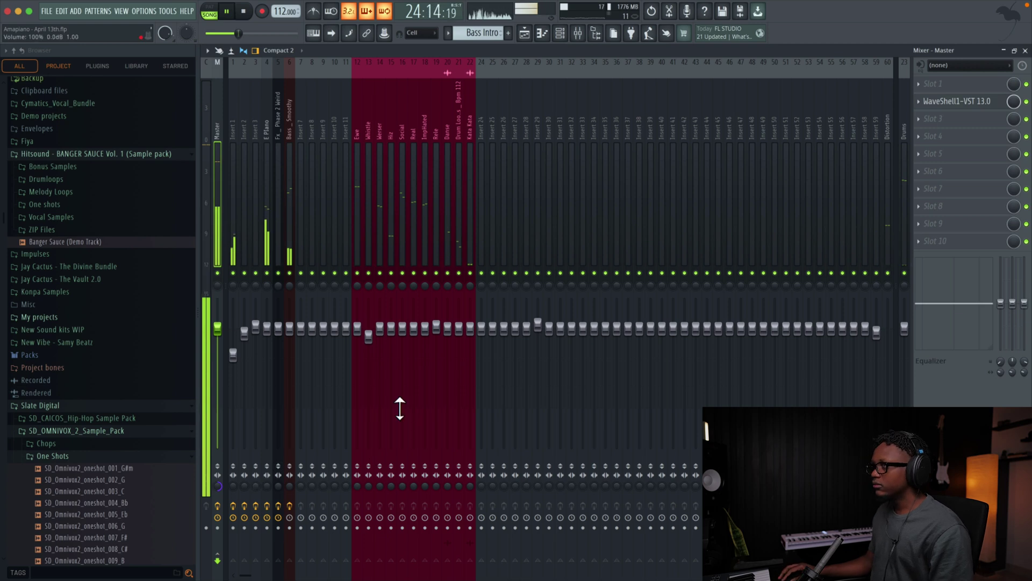
Show the playlist and add Fruity Flanger to the Dance insert at 50% mix.
key(space)
key(F5)
click(578, 33)
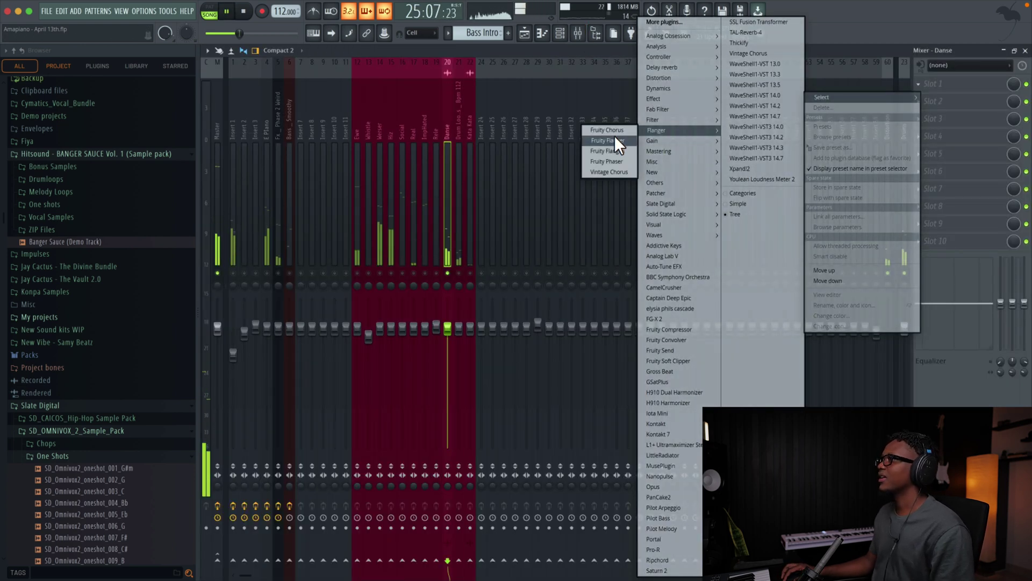
click(614, 141)
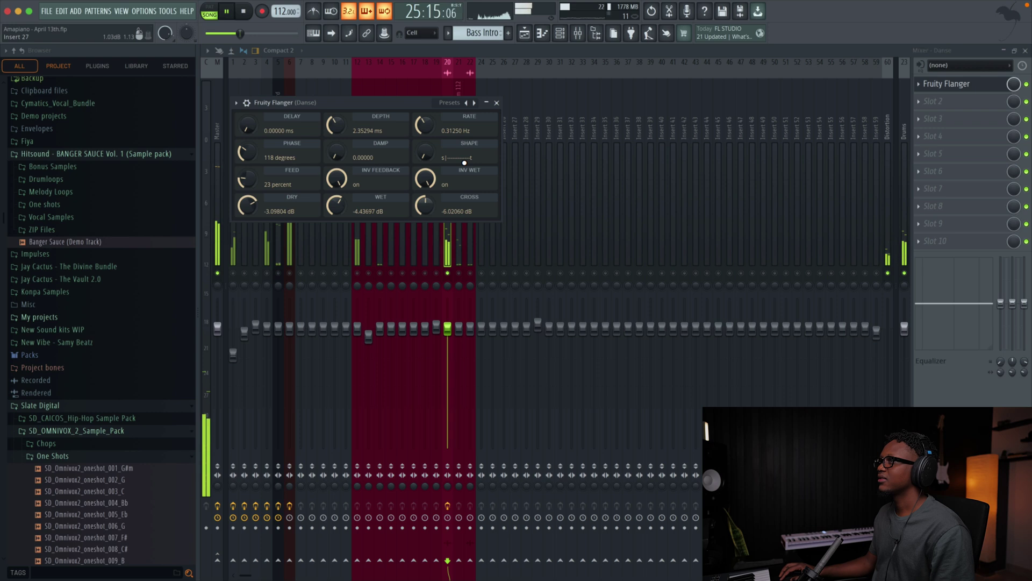
drag(1014, 84, 1014, 108)
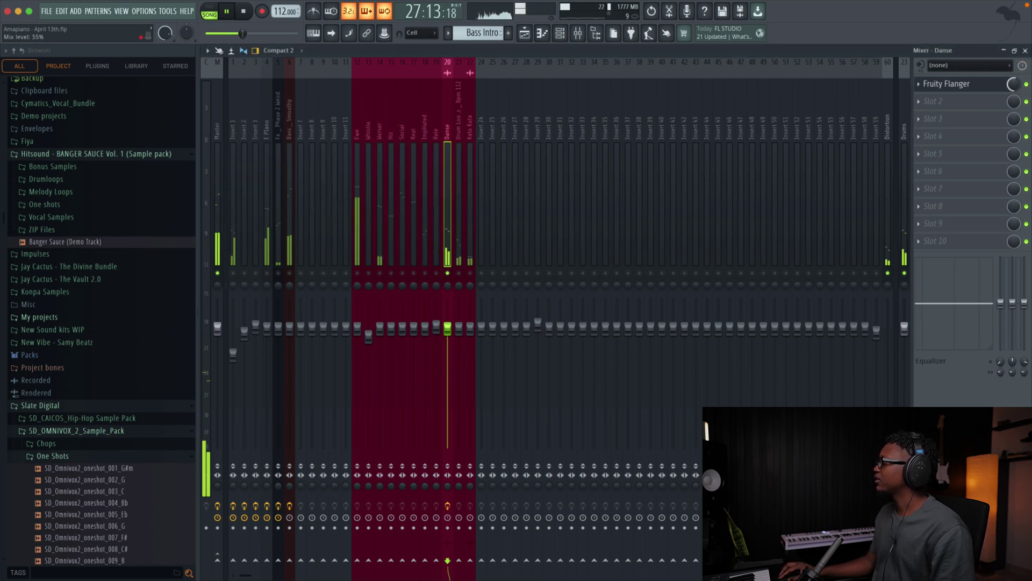
key(space)
key(F9)
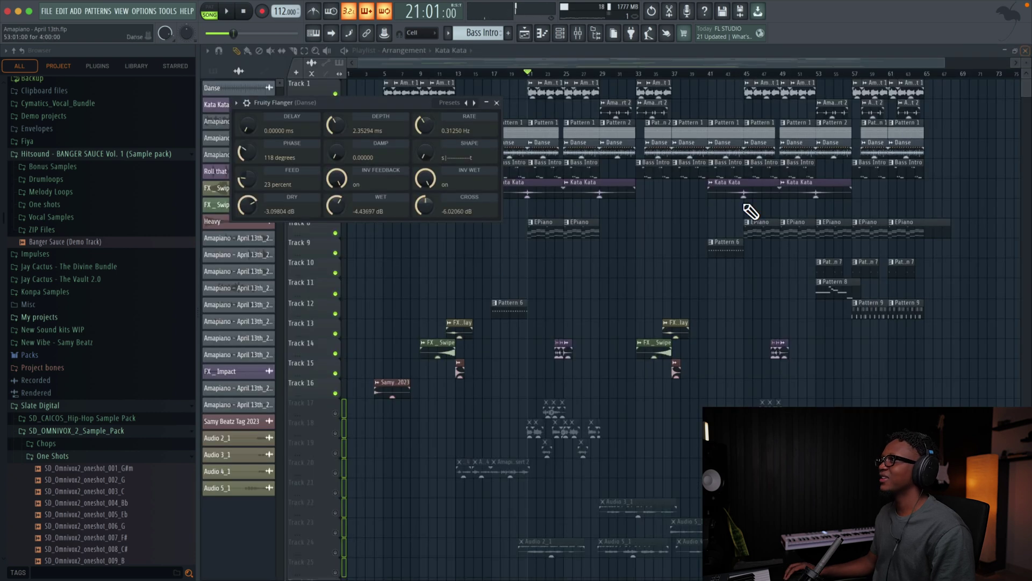
key(F6)
Open the Lead _ Machine channel's mixer insert and audition the lead.
click(392, 329)
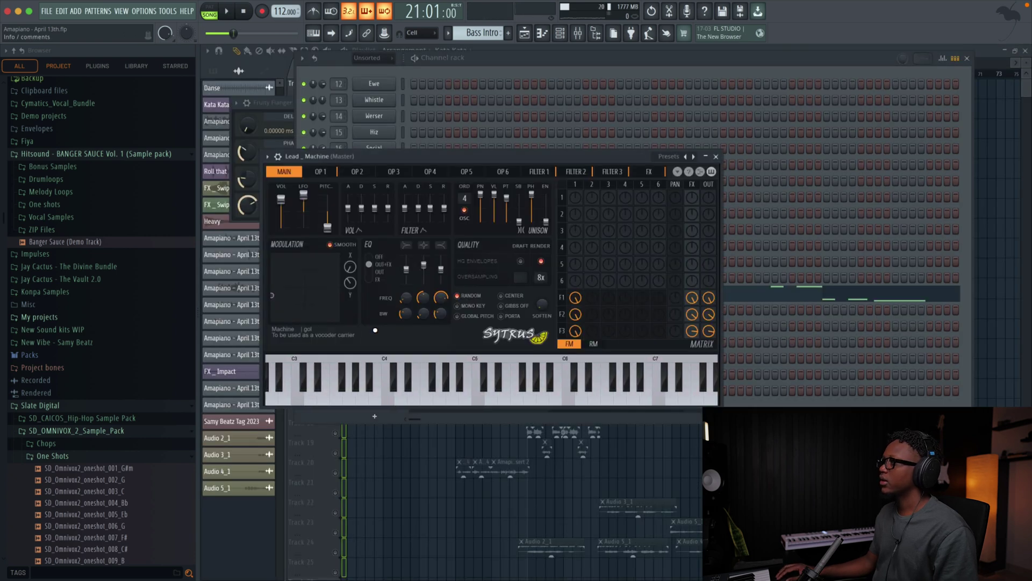
click(278, 158)
click(709, 186)
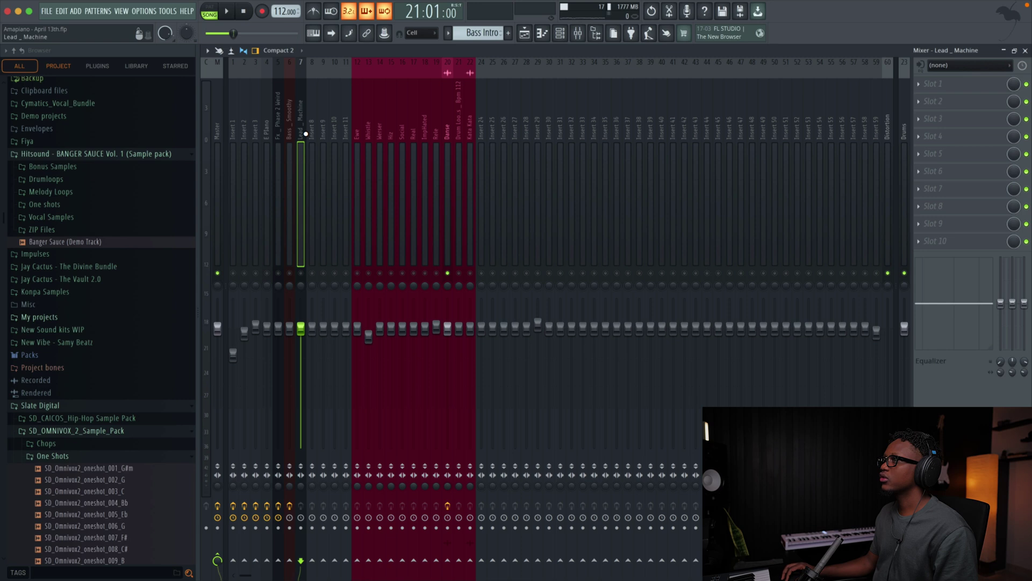
key(space)
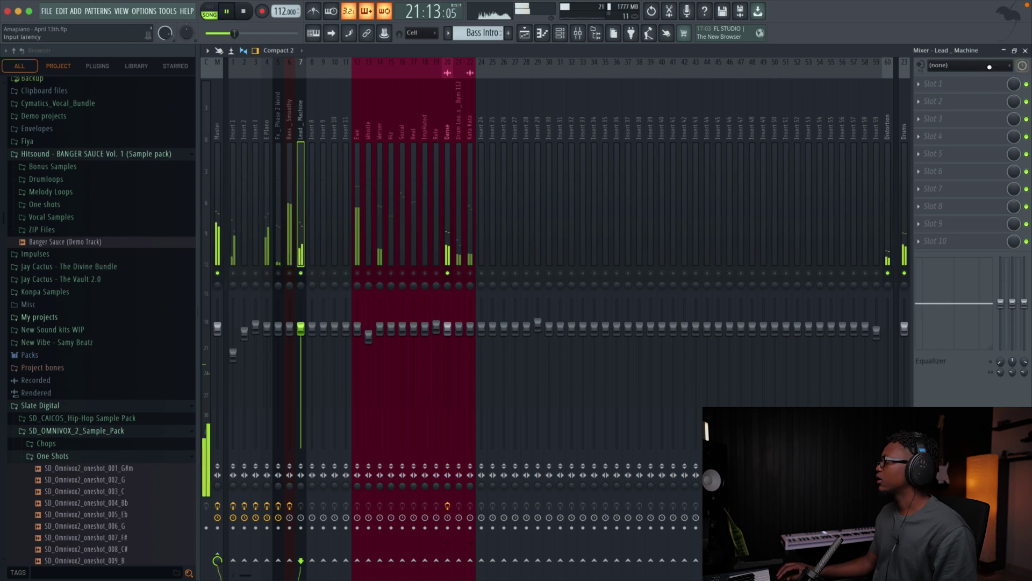
key(space)
Add Fruity parametric EQ 2 with the 40Hz cut preset, raising the low cut to about 266 Hz.
click(920, 84)
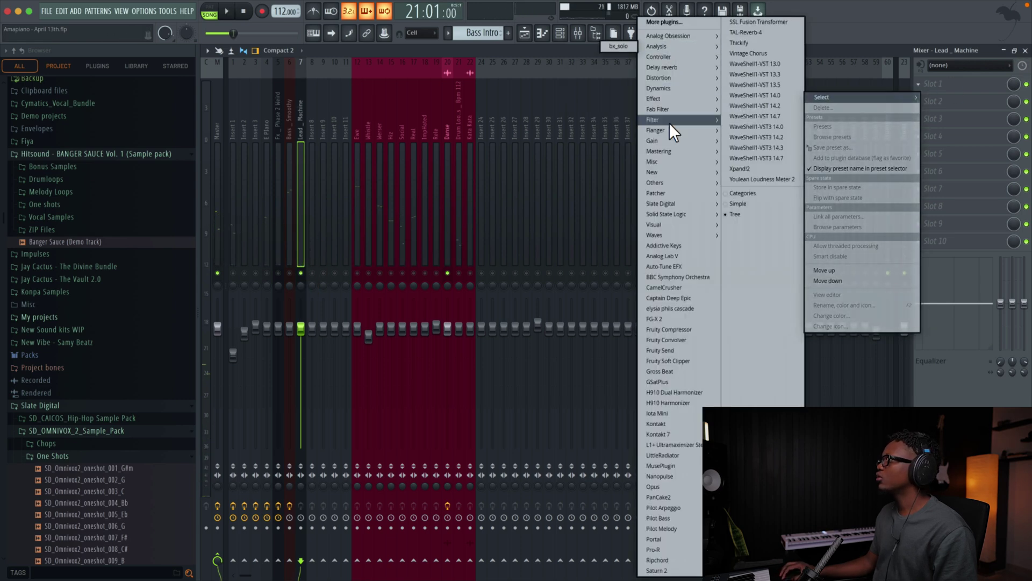
mouse_move(661, 119)
click(613, 169)
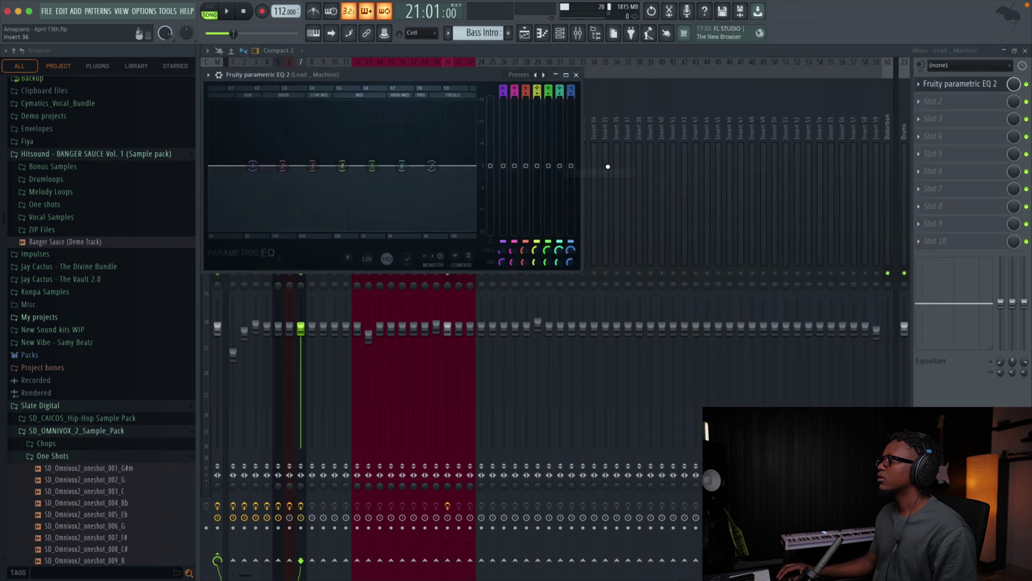
key(space)
click(544, 75)
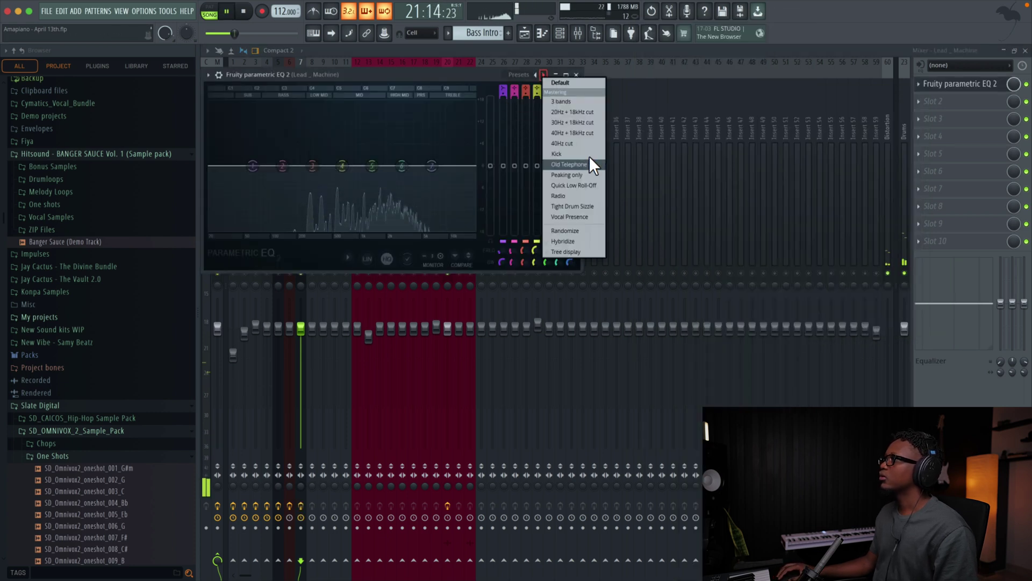
click(564, 143)
drag(227, 165, 298, 165)
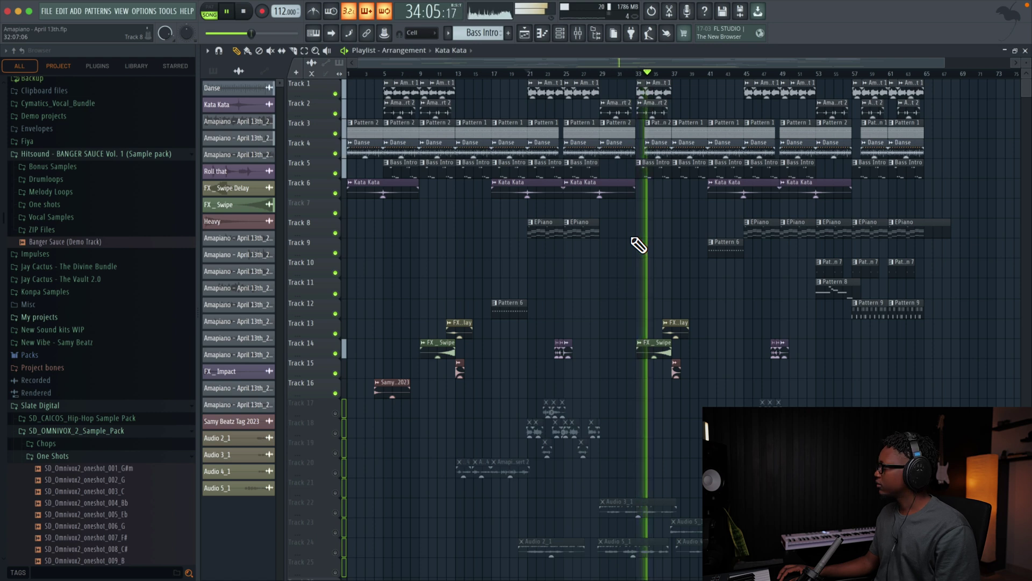
Play from bar 53 and open Pattern 8 in the piano roll.
key(space)
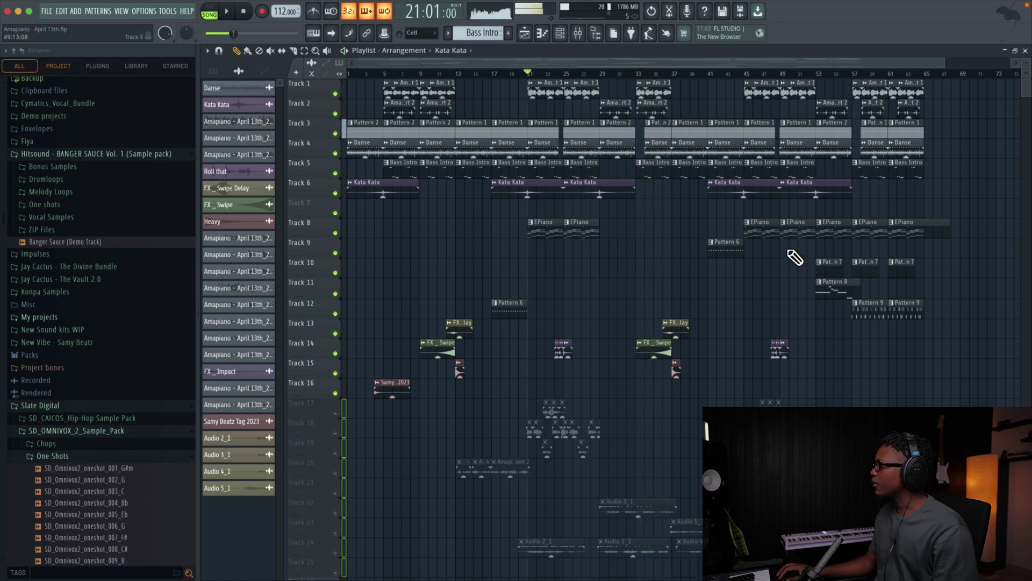
scroll(795, 257, right, 5)
scroll(795, 257, left, 5)
click(676, 75)
key(space)
click(687, 291)
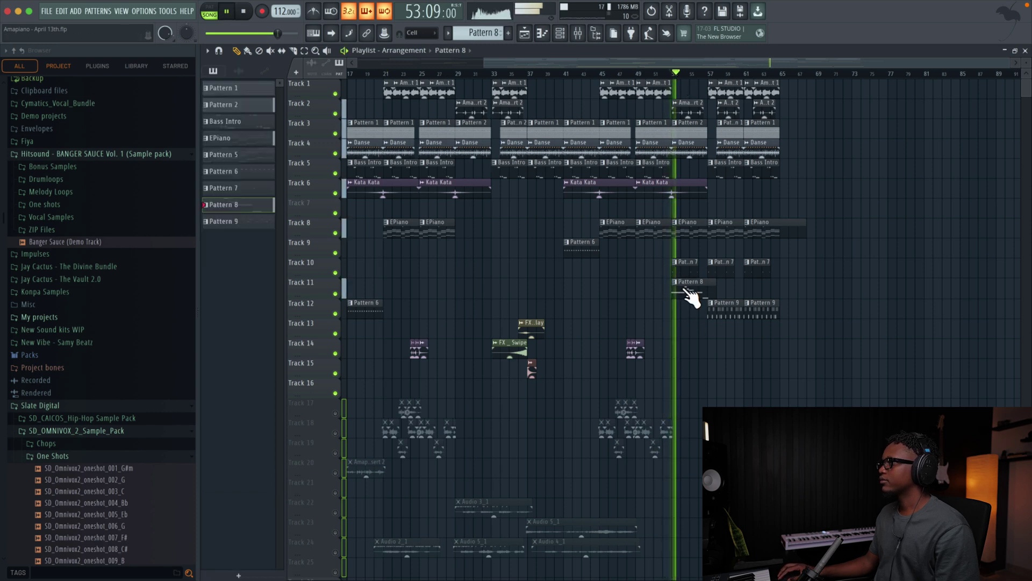
double_click(687, 291)
click(560, 33)
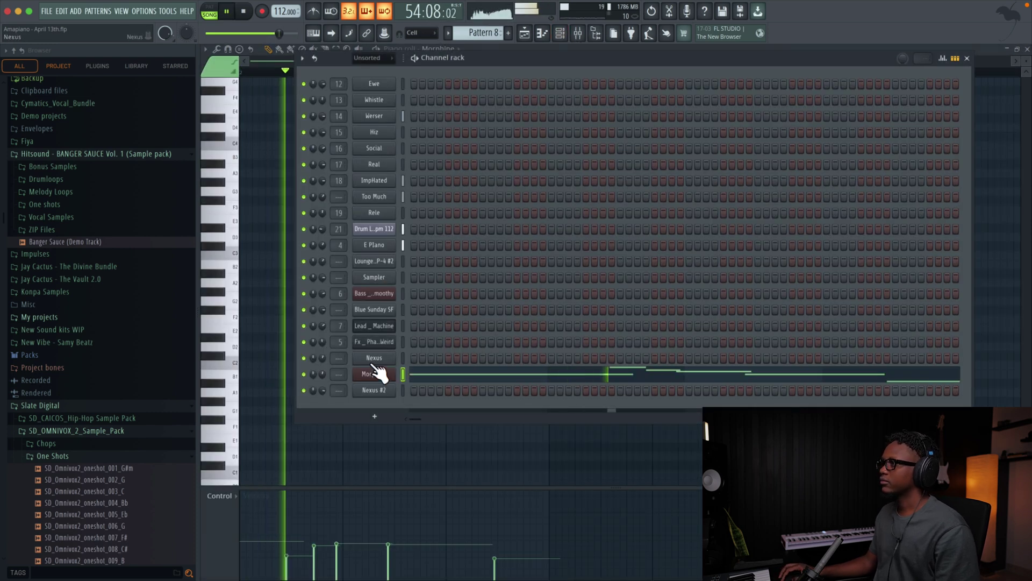
key(space)
Rename the Morphine channel to 'Violin'.
right_click(394, 378)
click(421, 417)
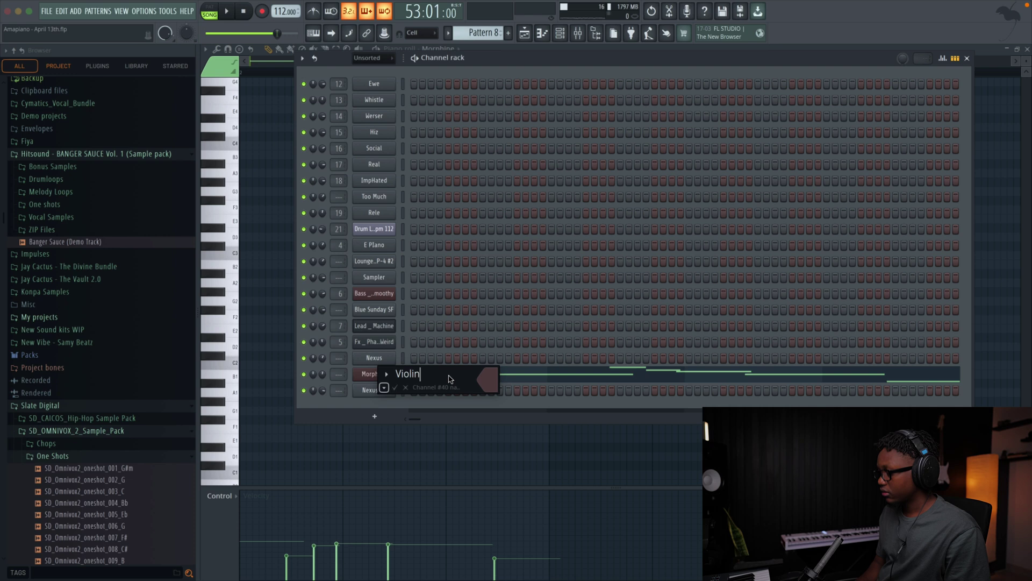
text(Violin)
key(Return)
Browse Morphine's Strings presets and set the Violin EQ's low cut to about 277 Hz.
click(371, 376)
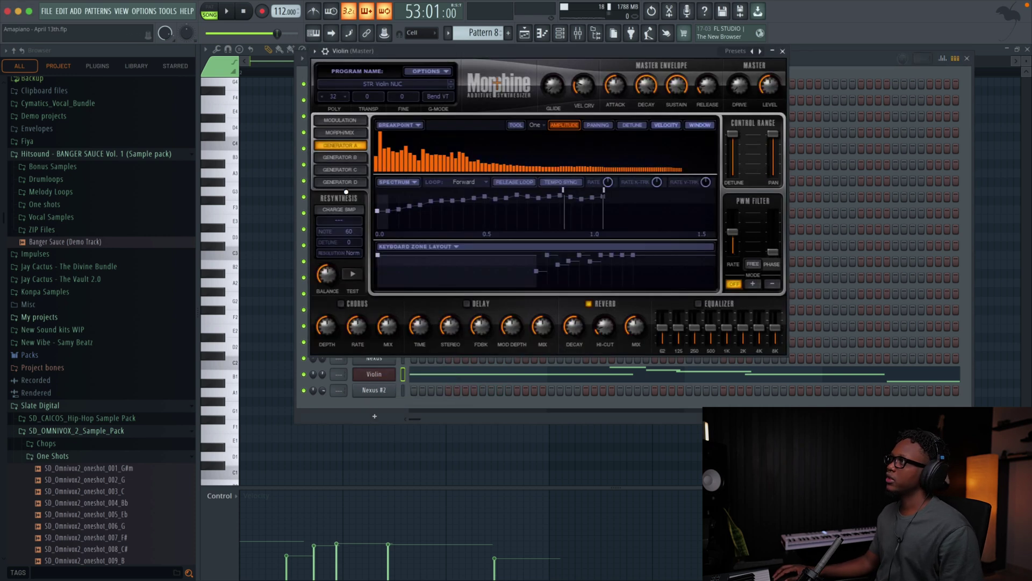
click(389, 86)
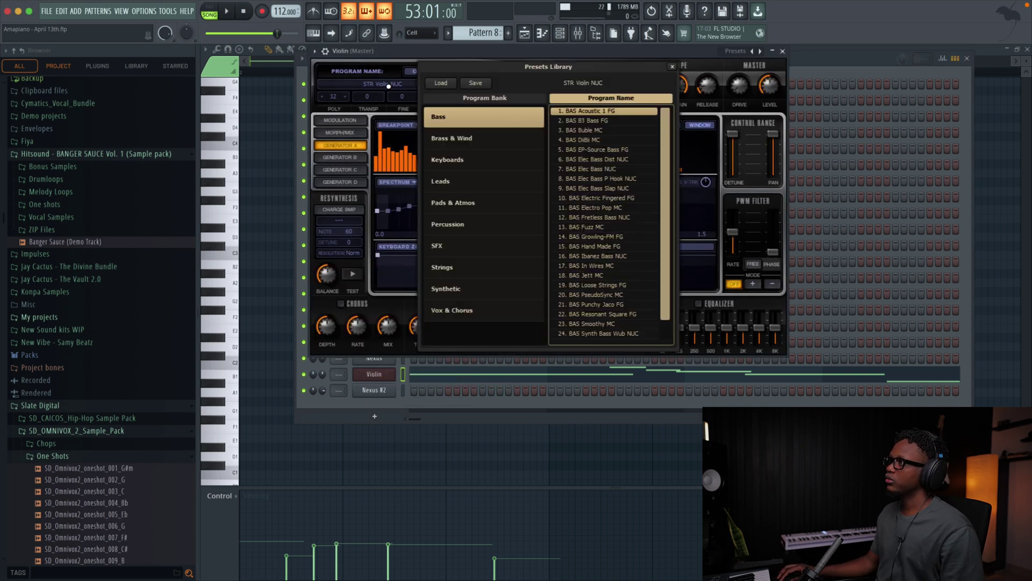
click(442, 267)
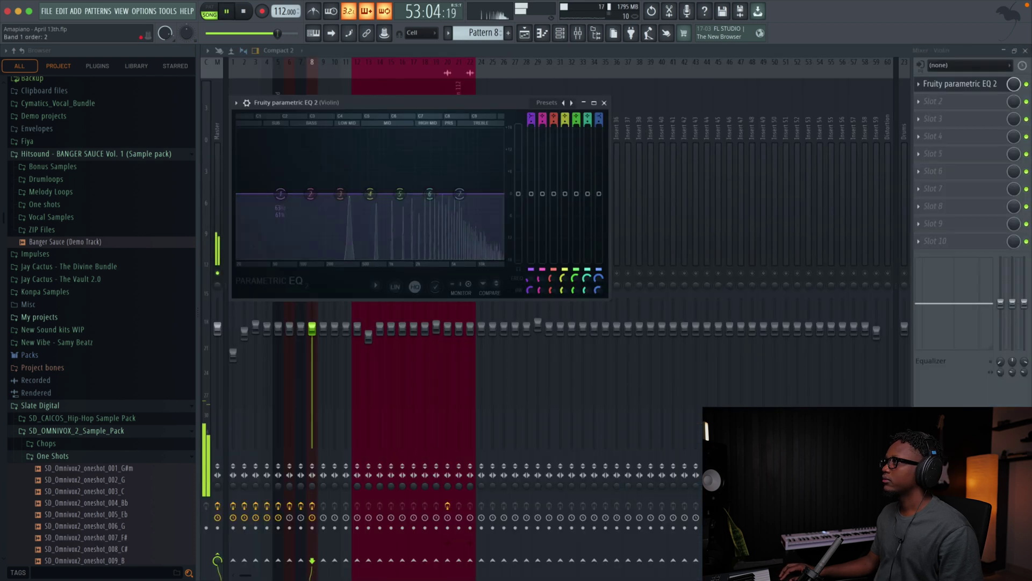
drag(310, 194, 339, 194)
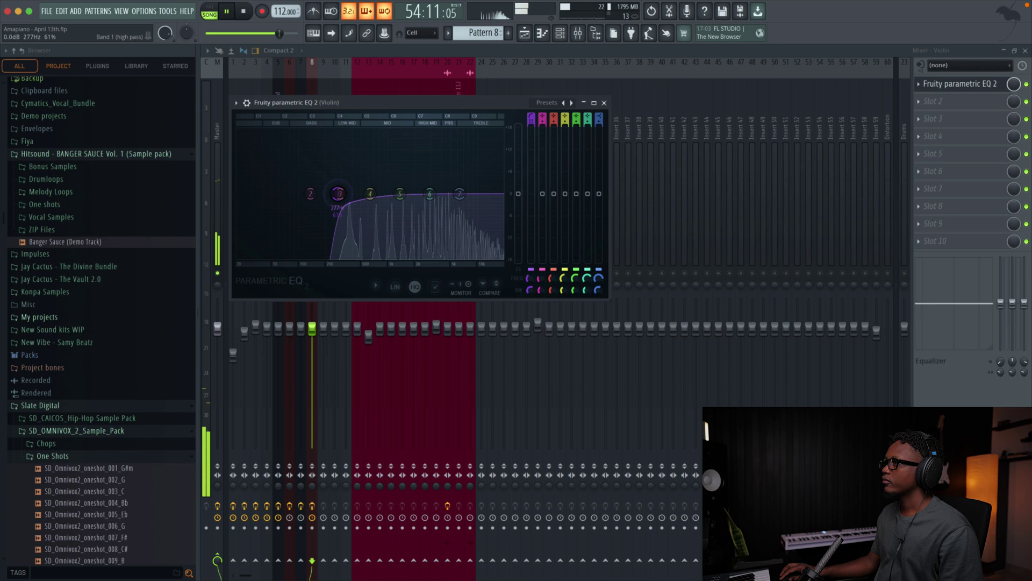
Lower the Violin EQ's band 7 by about 6 dB near 6.4 kHz, then close the EQ.
key(space)
click(605, 102)
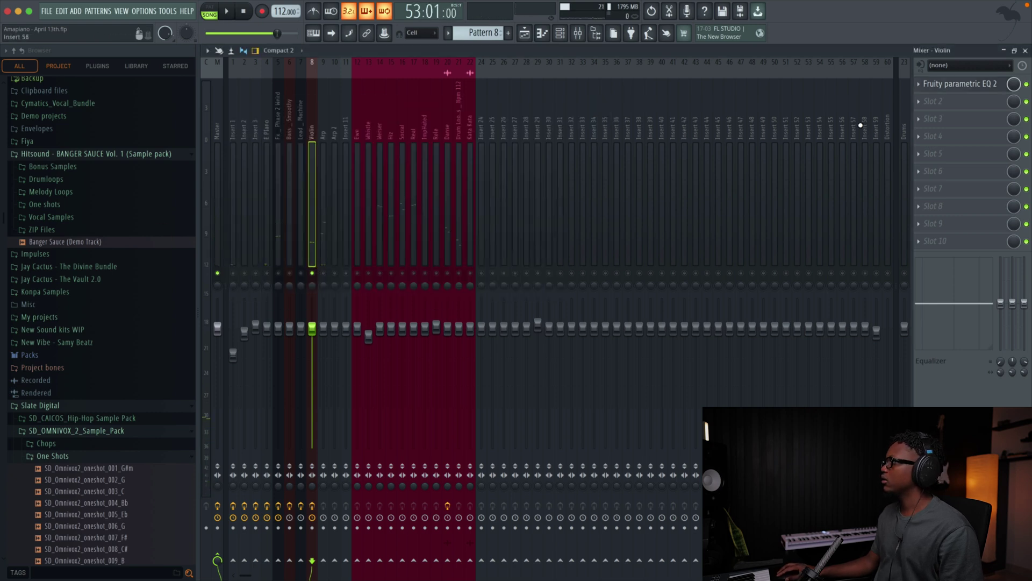
click(972, 86)
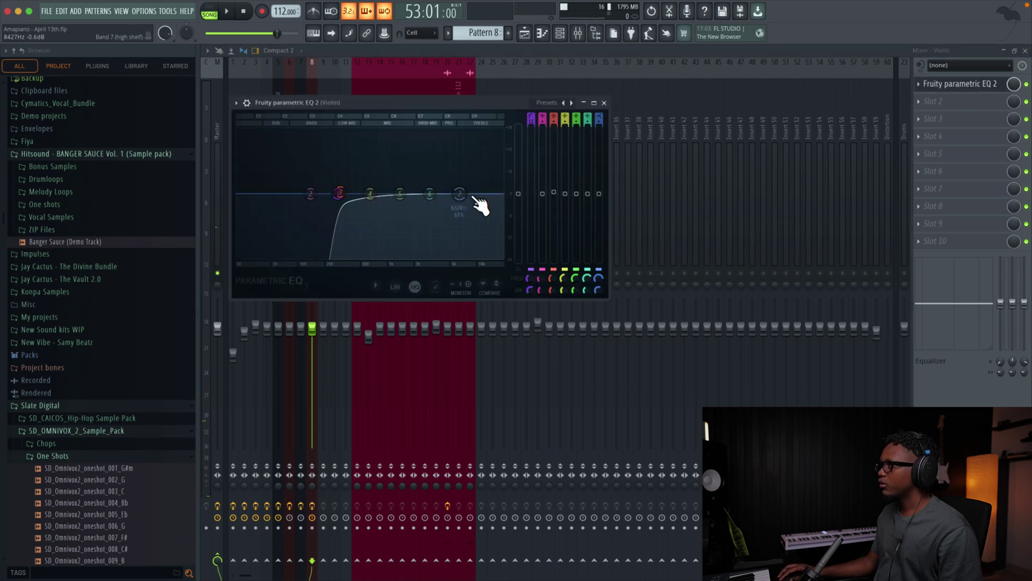
key(space)
drag(459, 197, 460, 215)
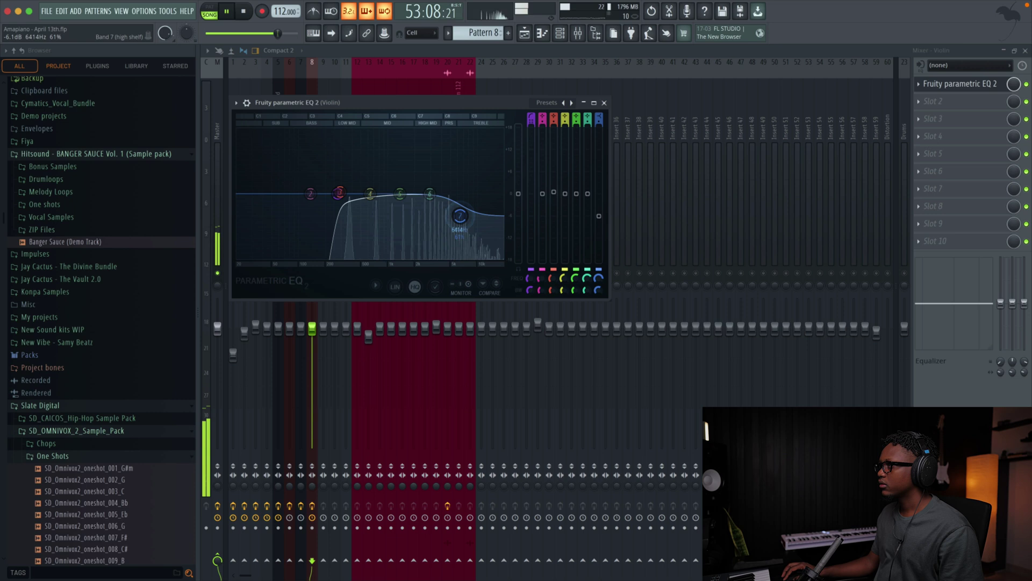
click(604, 102)
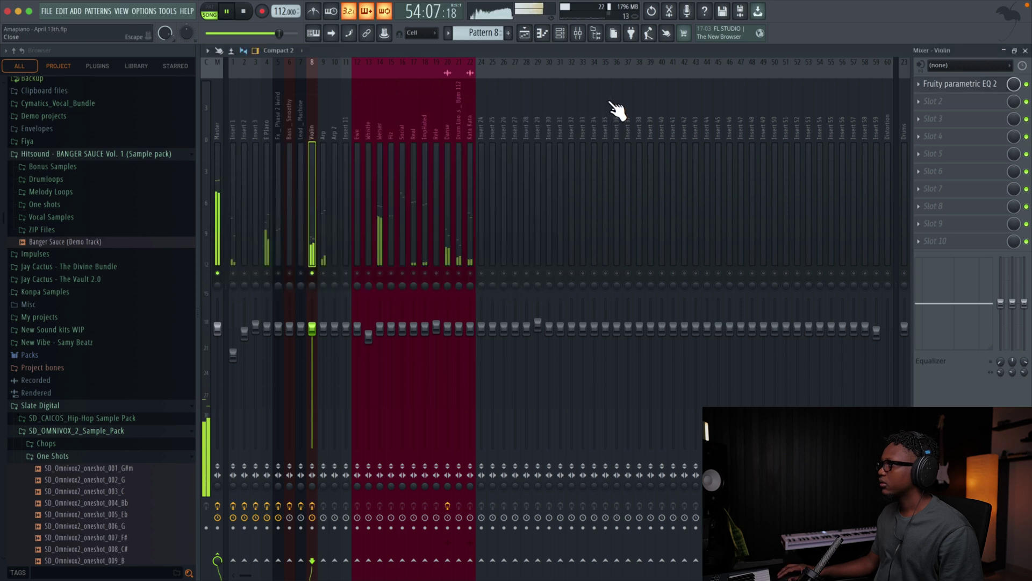
Load Fruity parametric EQ 2 on the Arp insert with a steep low cut near 216 Hz.
click(324, 280)
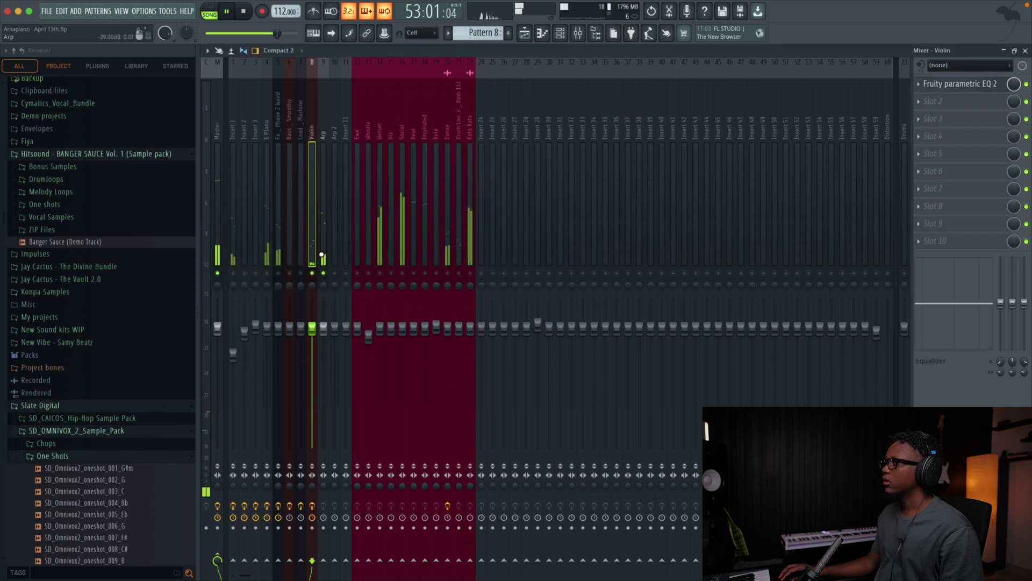
click(921, 86)
mouse_move(856, 93)
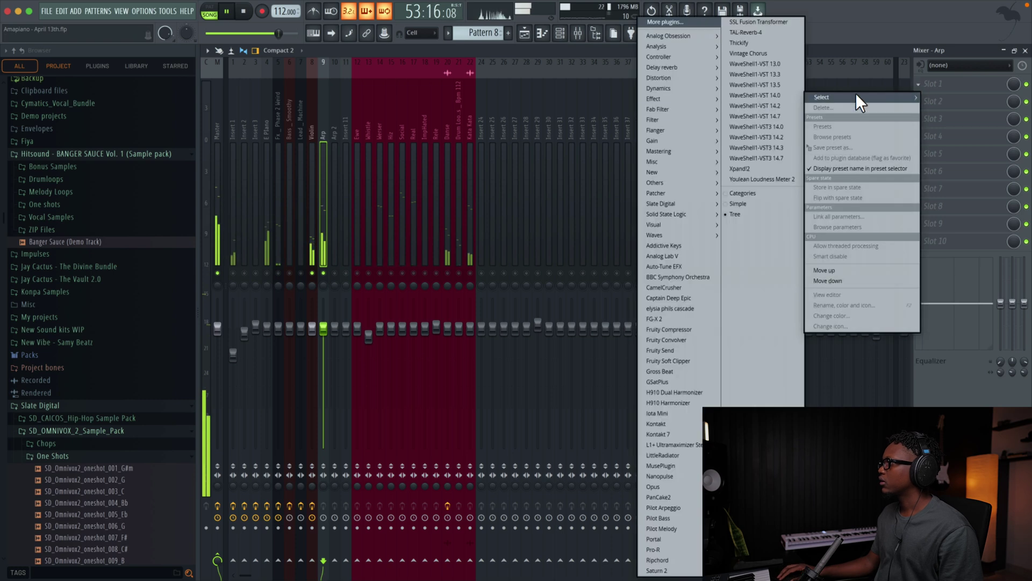
mouse_move(660, 119)
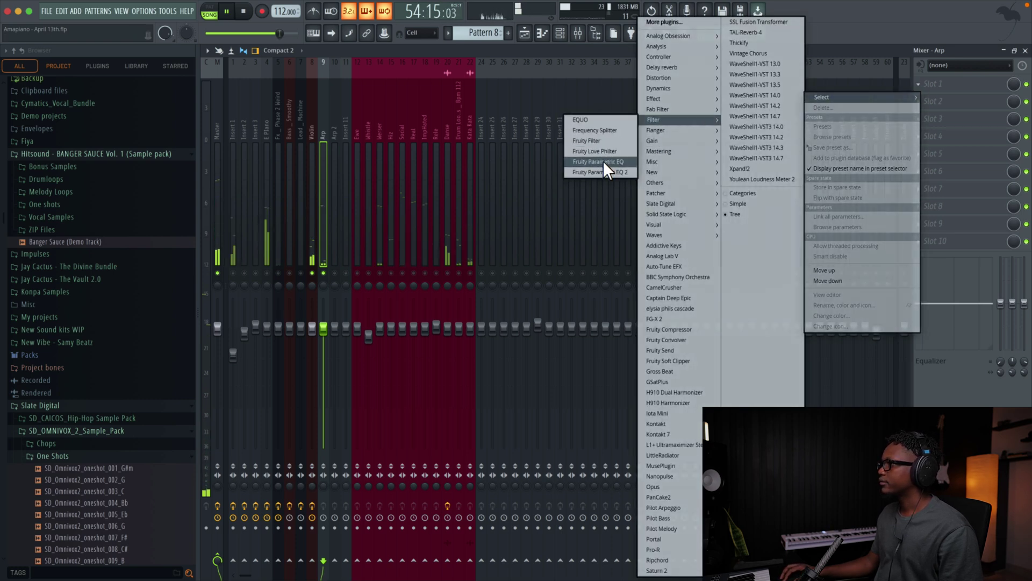
click(608, 171)
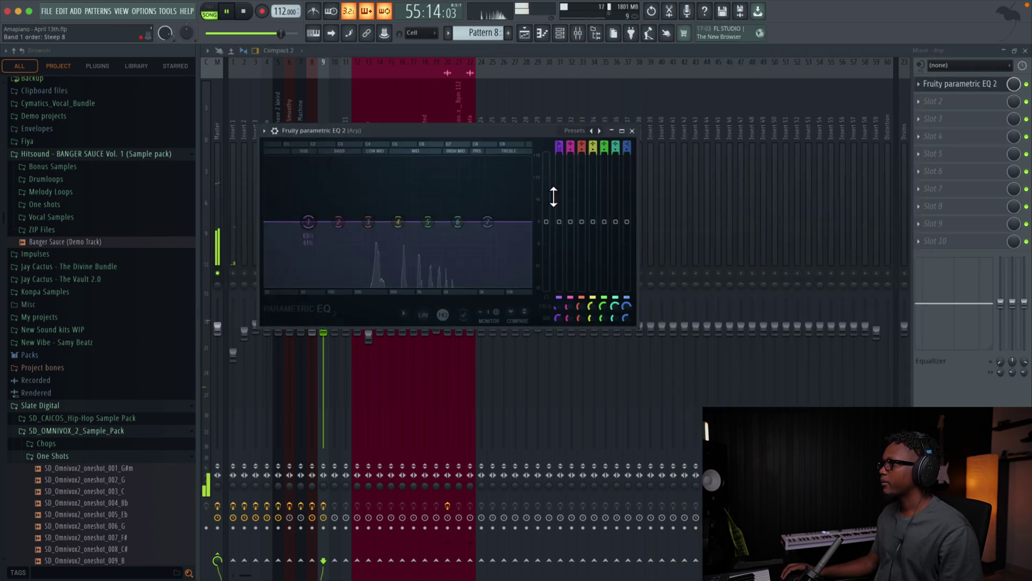
drag(559, 222, 560, 150)
drag(343, 231, 362, 221)
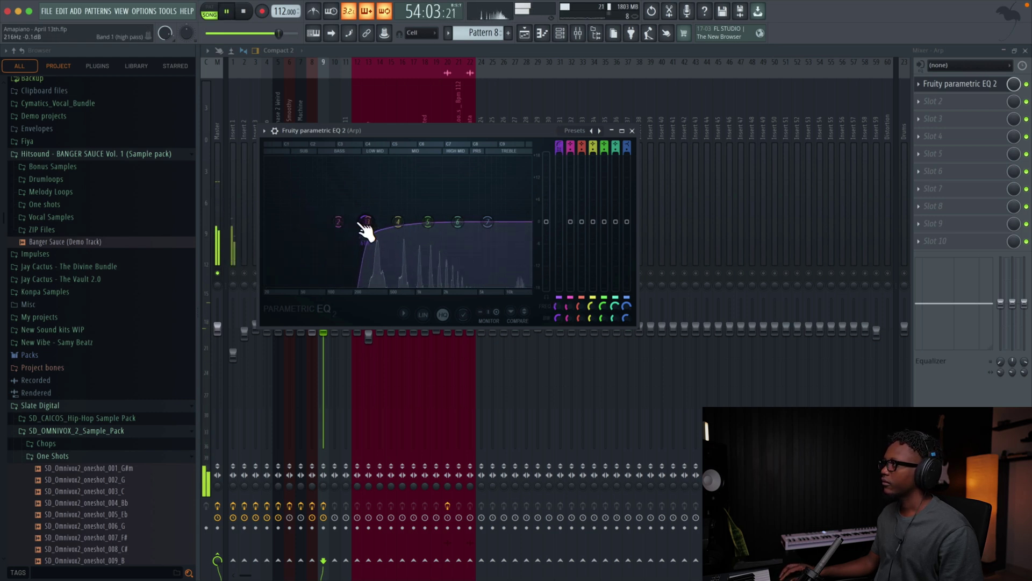
Copy the Arp EQ onto the Arp 2 insert and reselect the Arp insert.
key(space)
click(633, 131)
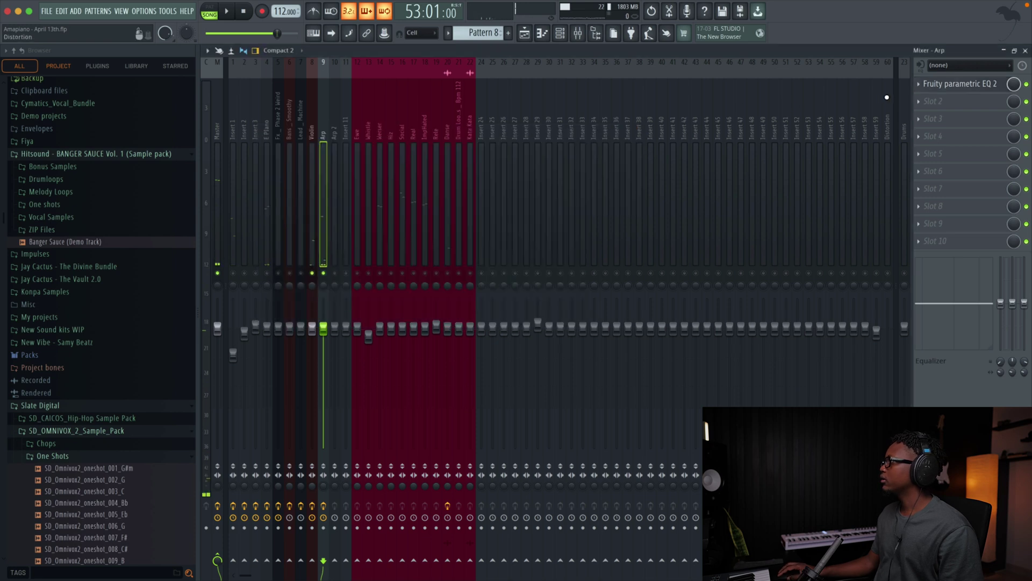
click(917, 85)
drag(825, 145, 331, 128)
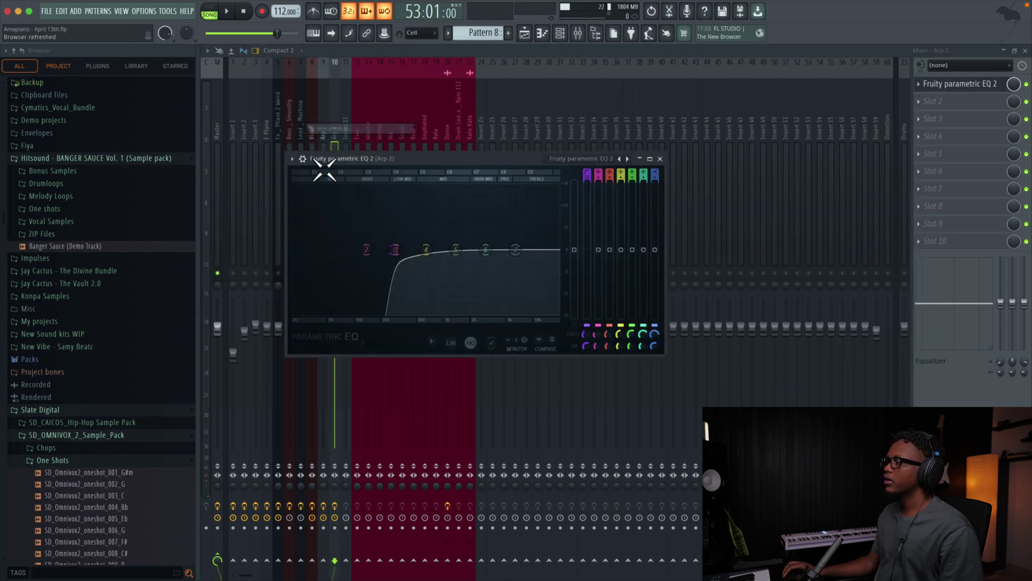
click(658, 162)
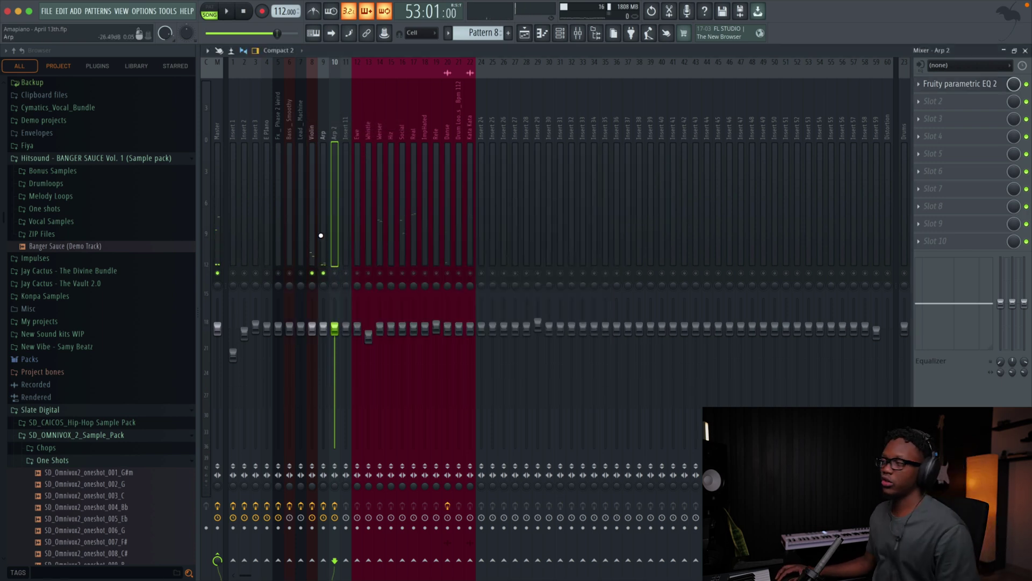
click(327, 219)
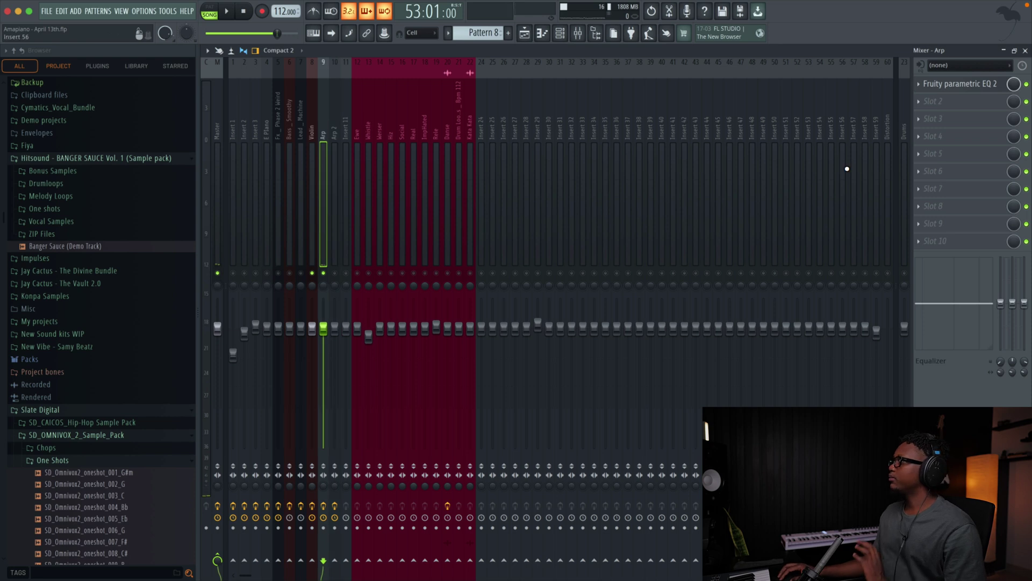
Inspect the Arp insert's parametric EQ low cut, then close the EQ window.
click(964, 88)
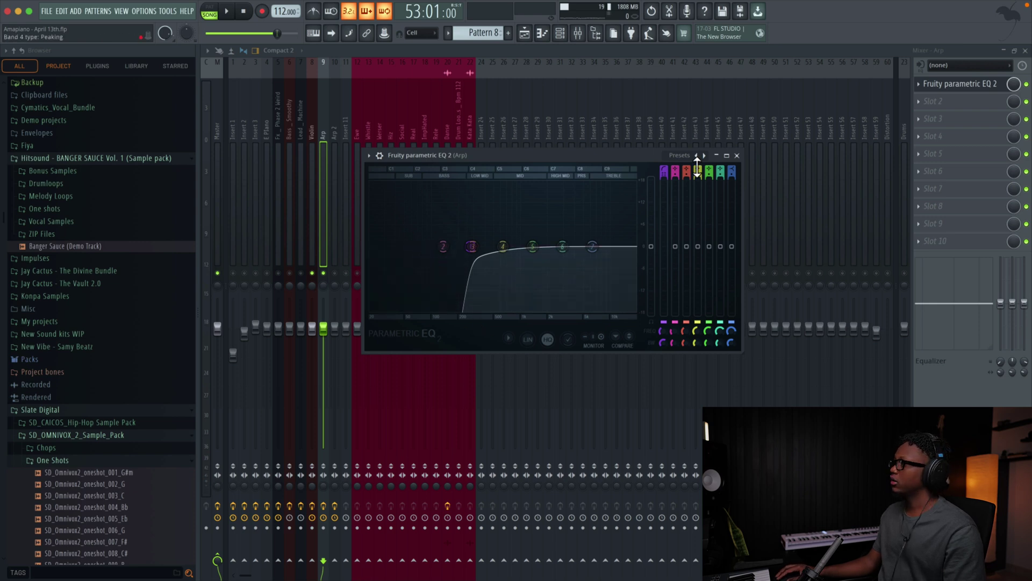
click(737, 156)
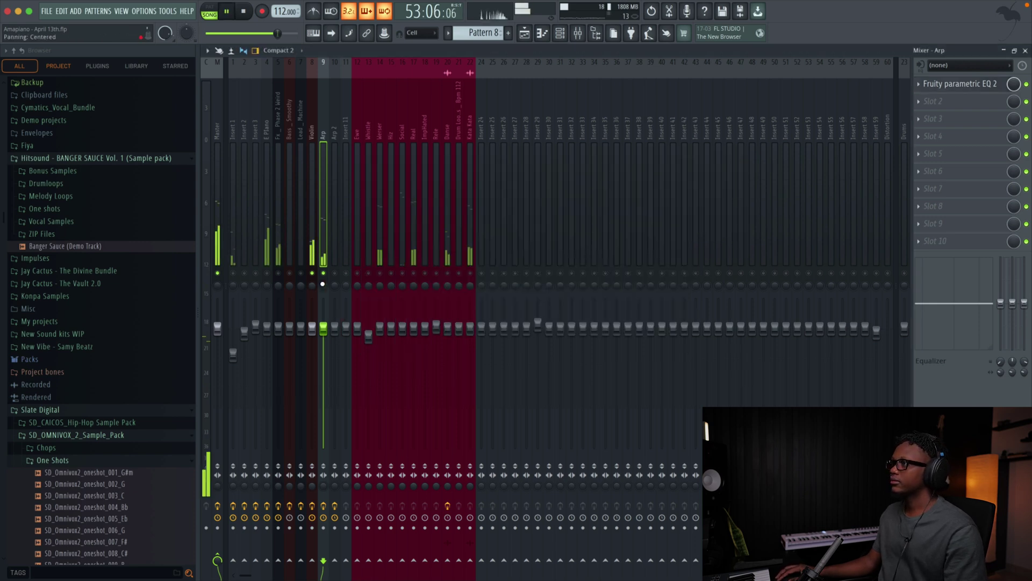
scroll(357, 234, down, 1)
scroll(357, 234, down, 1)
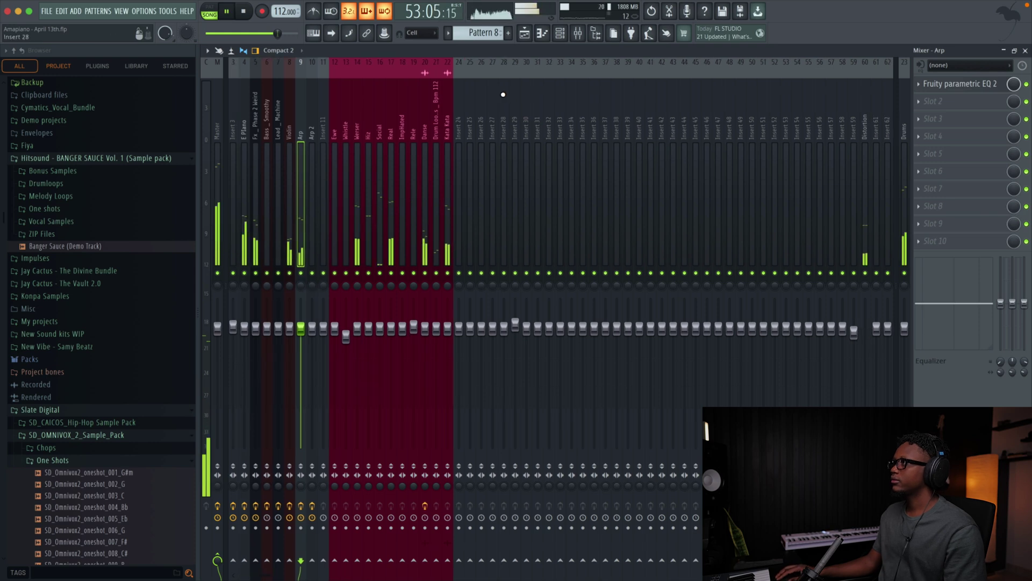
Listen to the song in the playlist, then stop and bring up the mixer with F9.
click(524, 33)
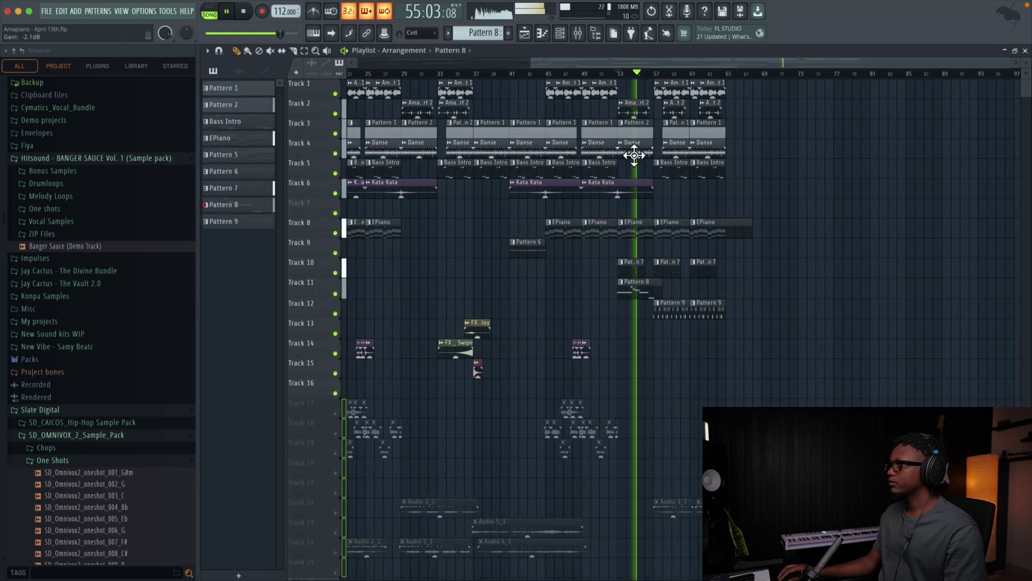
key(space)
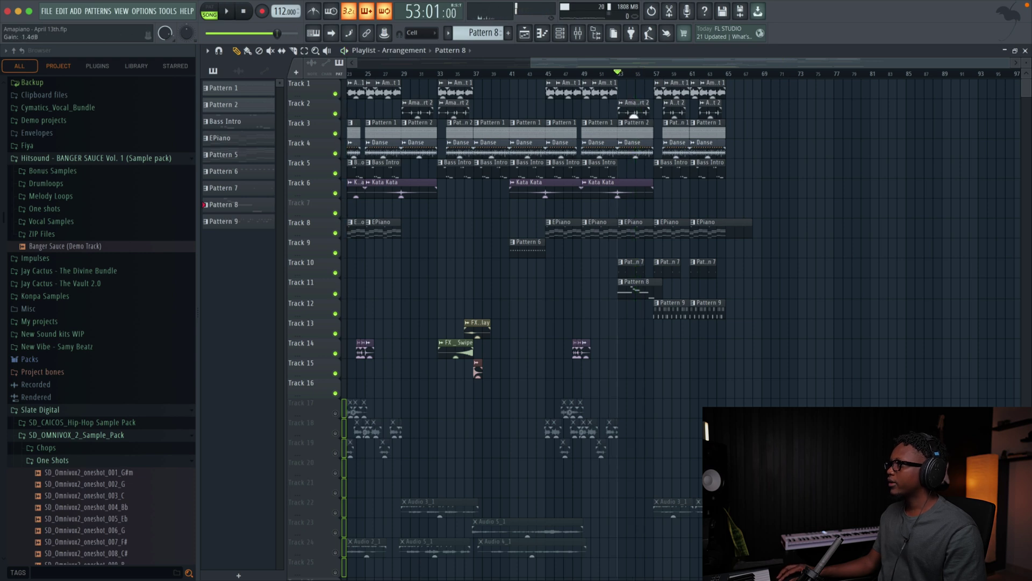
key(space)
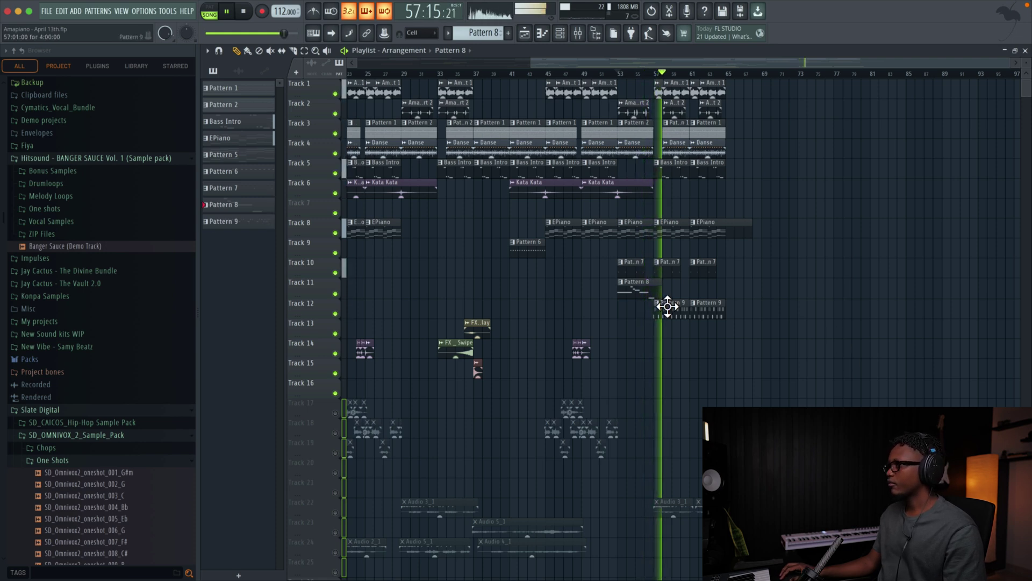
key(space)
key(F9)
Select the Master insert, play the full mix briefly, and return to the playlist.
click(221, 493)
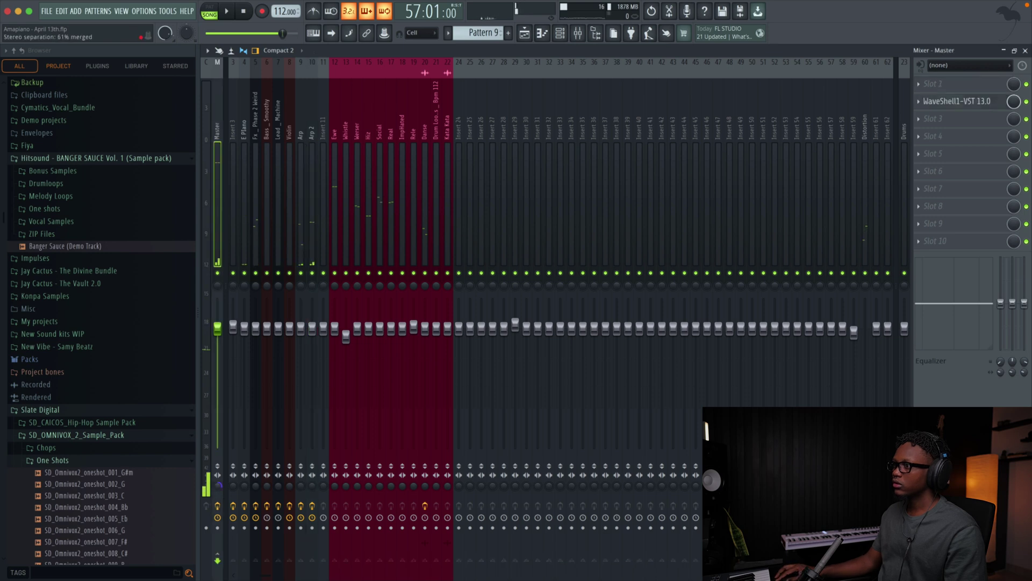
key(space)
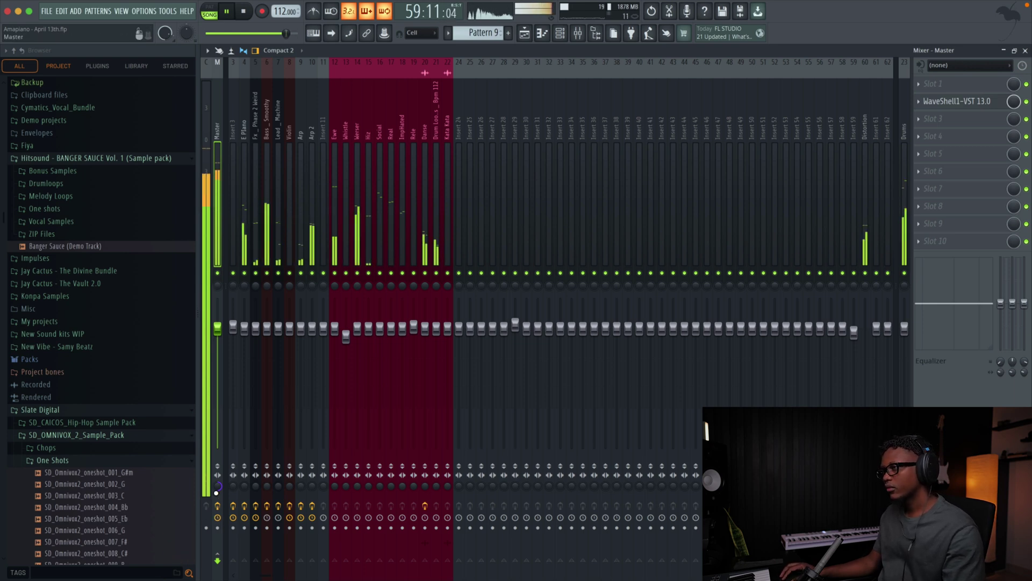
key(space)
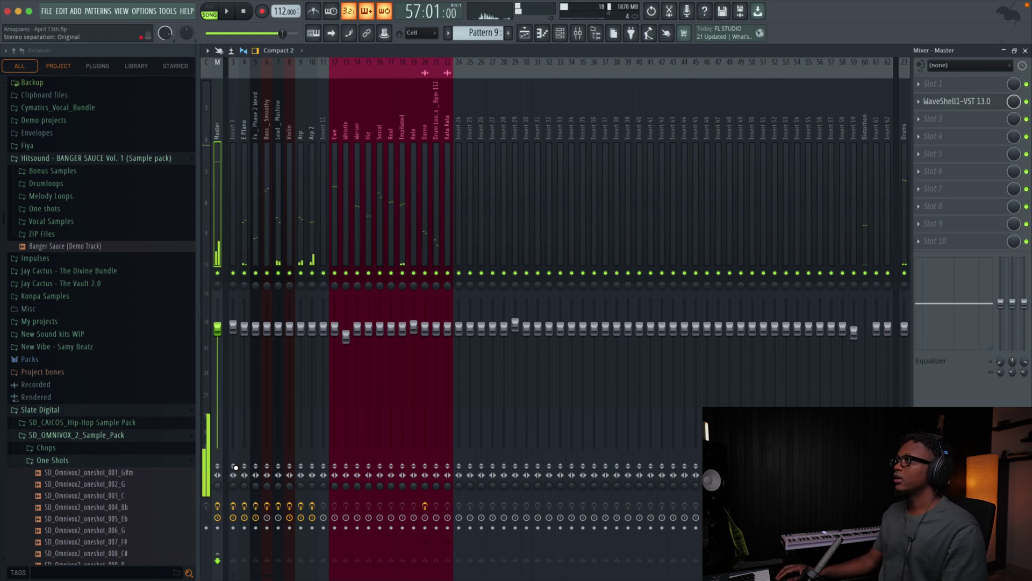
click(525, 34)
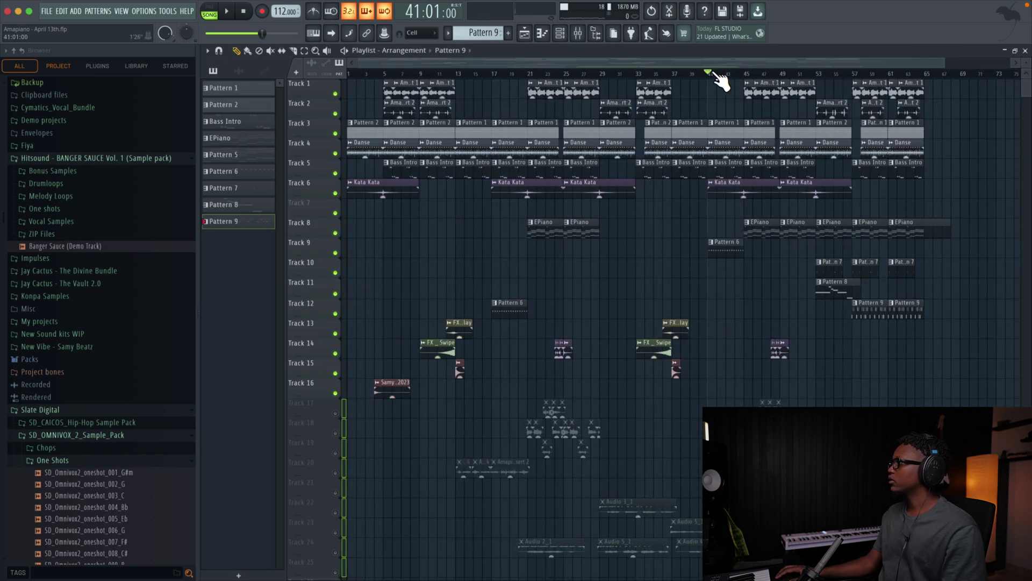
Play from bar 41, open Pattern 6 in the Piano roll, and view the Channel rack.
key(space)
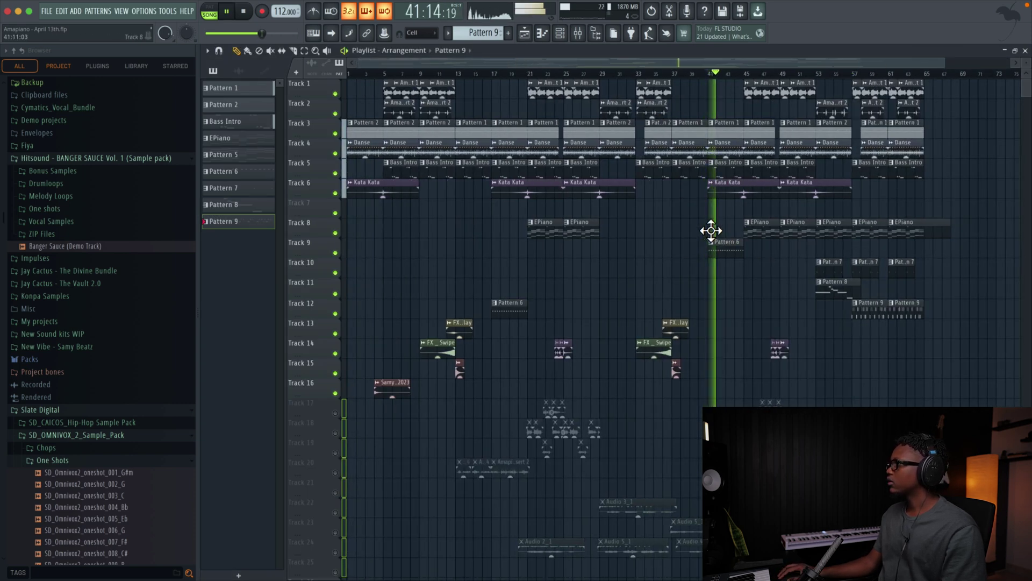
drag(1026, 78, 1027, 62)
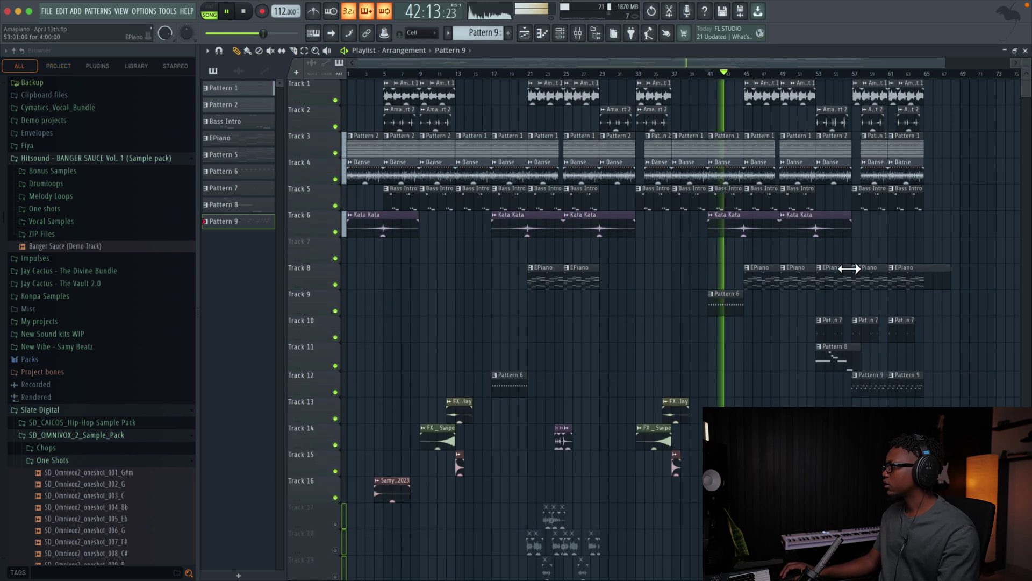
double_click(729, 299)
click(569, 39)
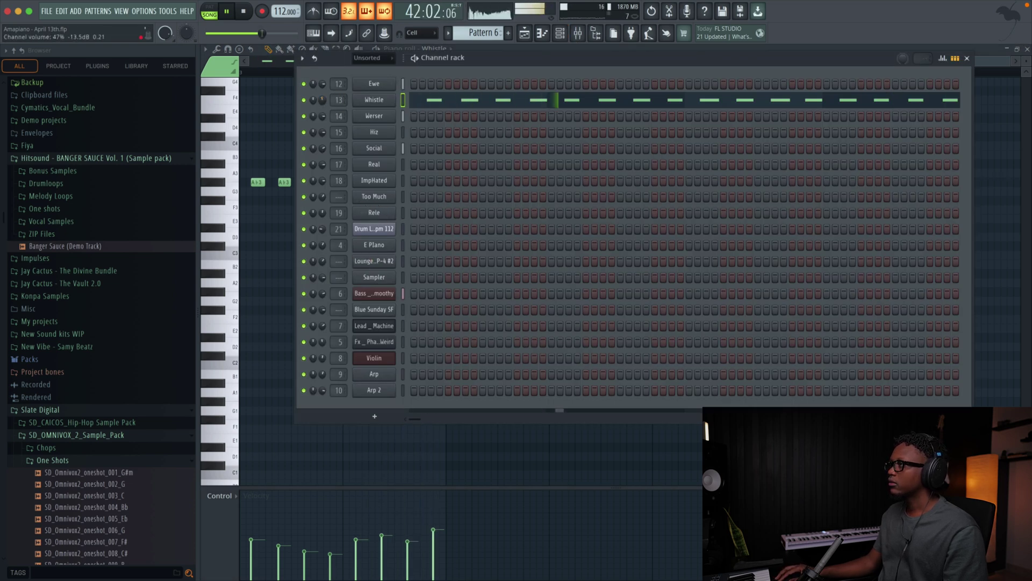
Back in the playlist, play from around bar 53 and solo Track 11.
click(526, 33)
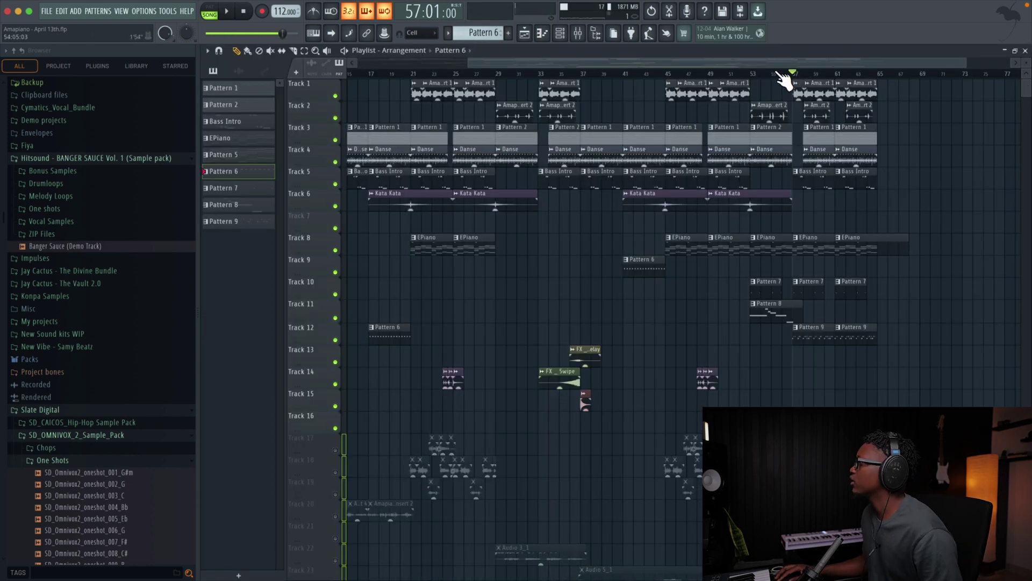
click(752, 72)
key(space)
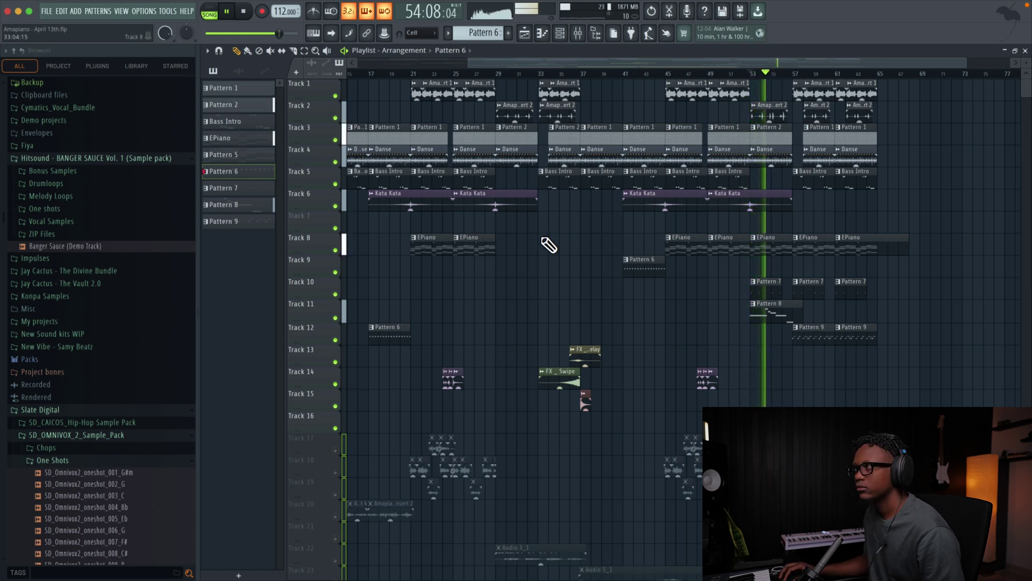
ctrl+click(335, 318)
Add Fruity Convolver as the Violin insert's second effect and cut its low shelf to -18 dB.
click(577, 33)
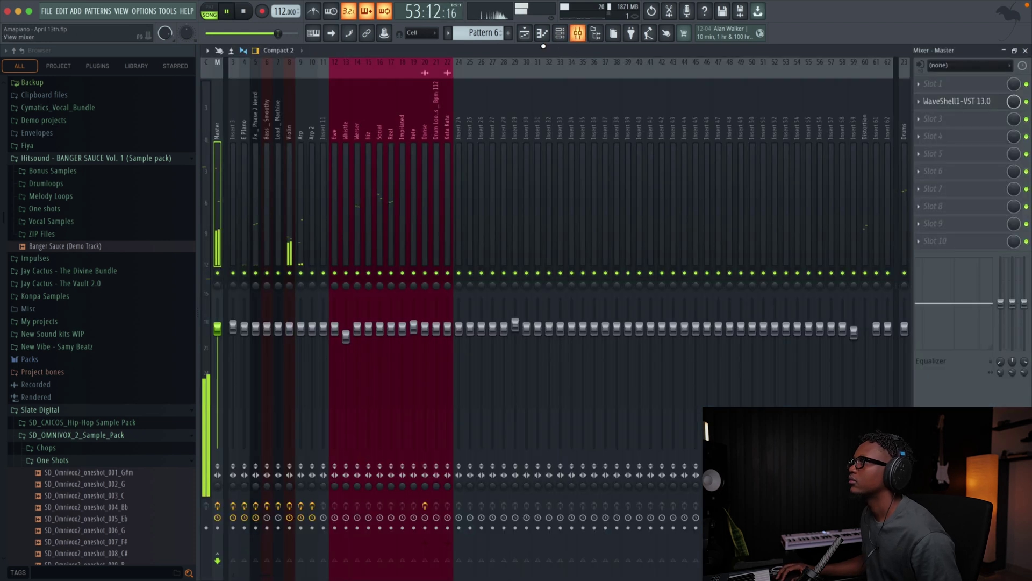
click(291, 166)
click(914, 101)
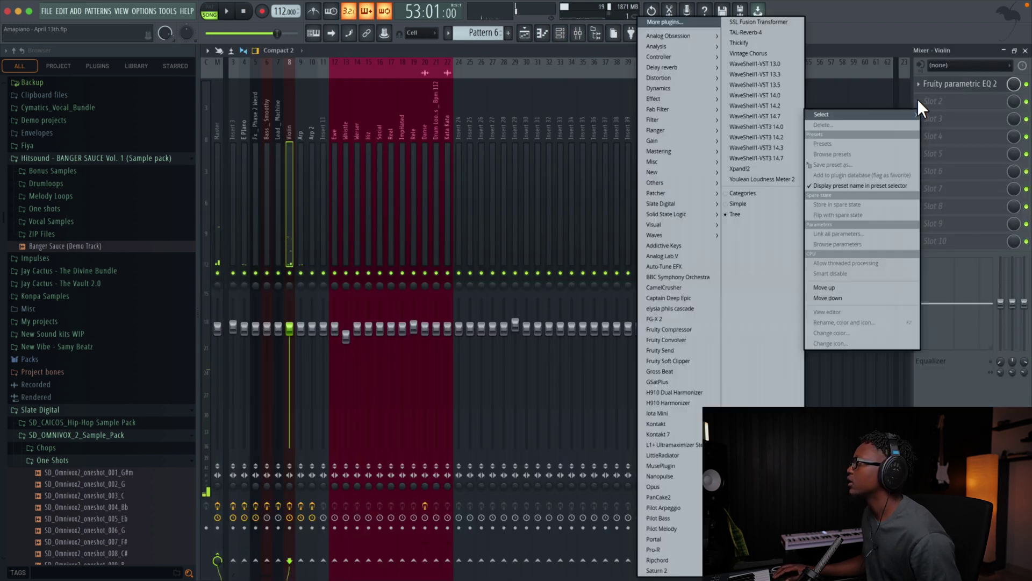
mouse_move(689, 67)
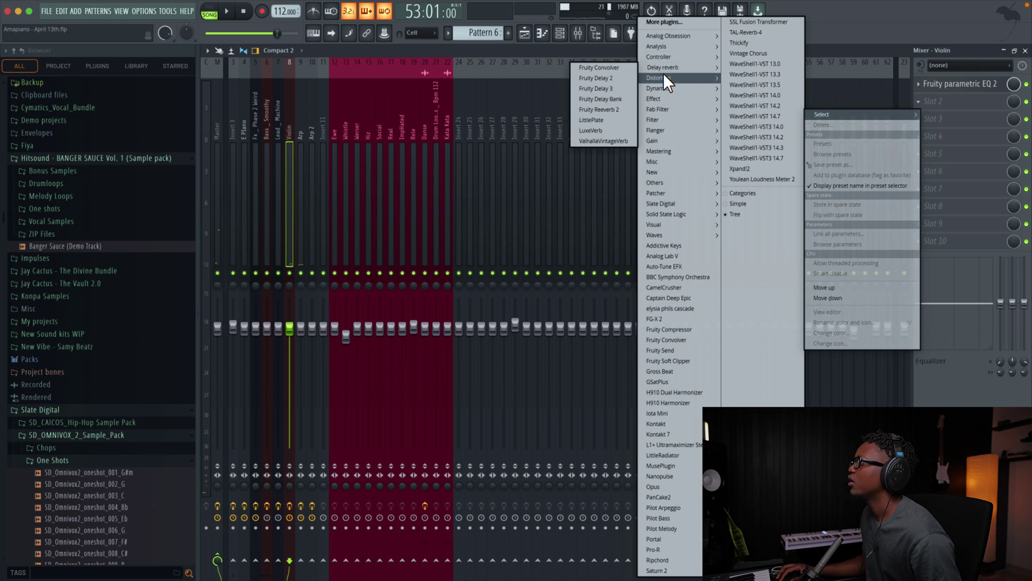
click(600, 68)
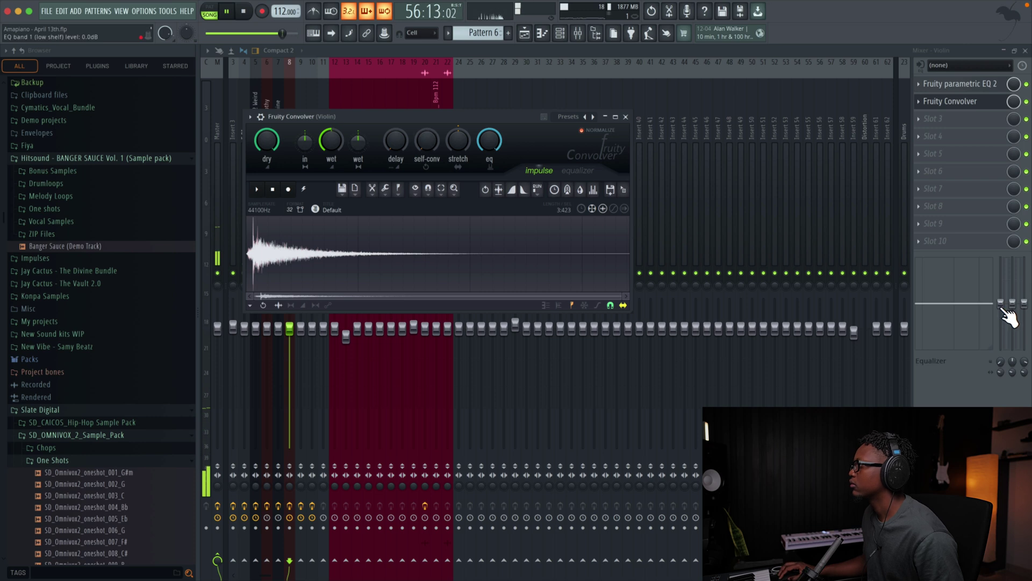
drag(1002, 306, 1002, 352)
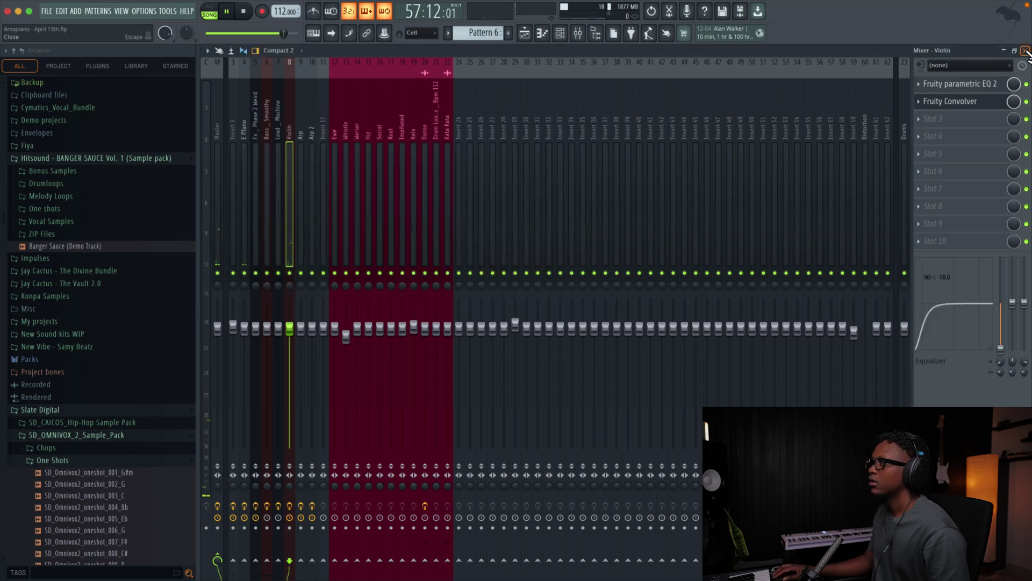
key(F9)
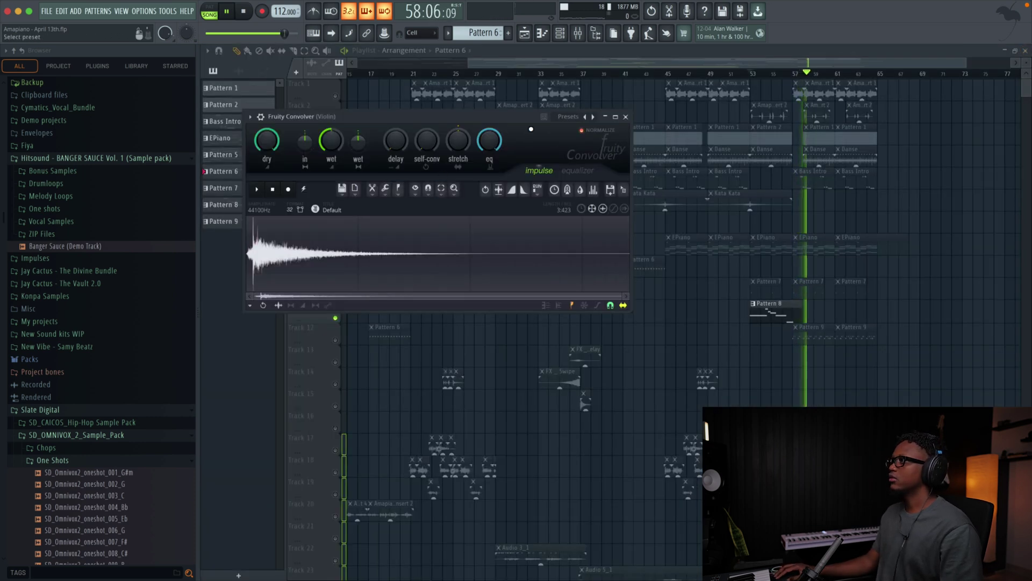
Close the Fruity Convolver, unsolo Track 11, and stop playback back at bar 53.
click(625, 117)
ctrl+click(335, 183)
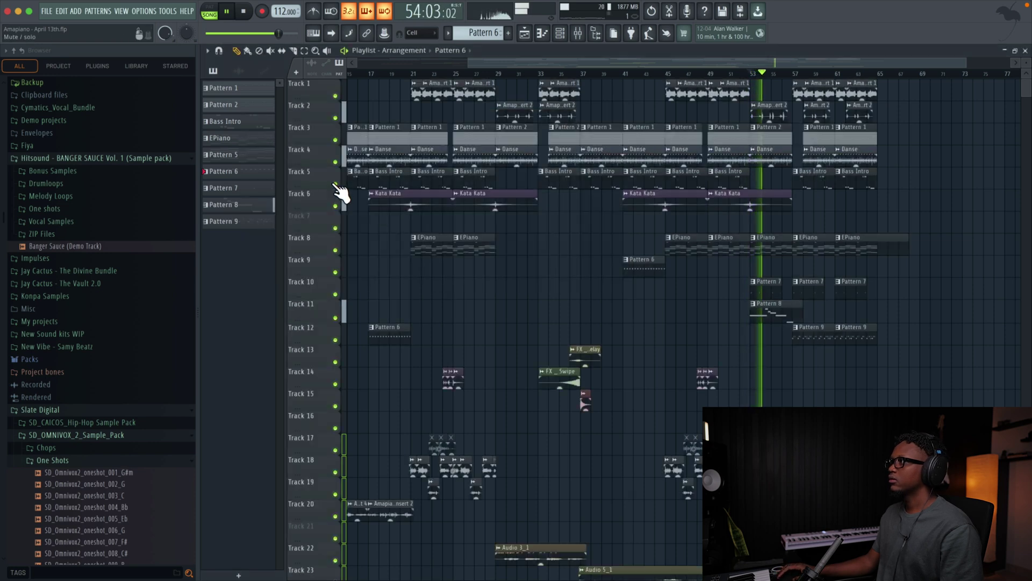
key(space)
key(space)
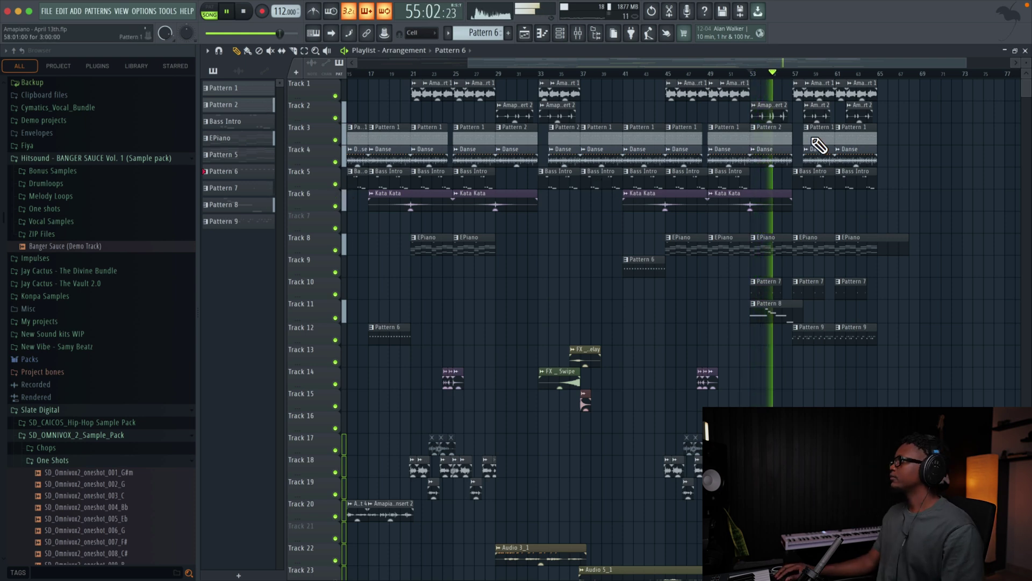
scroll(818, 144, down, 3)
scroll(876, 203, up, 1)
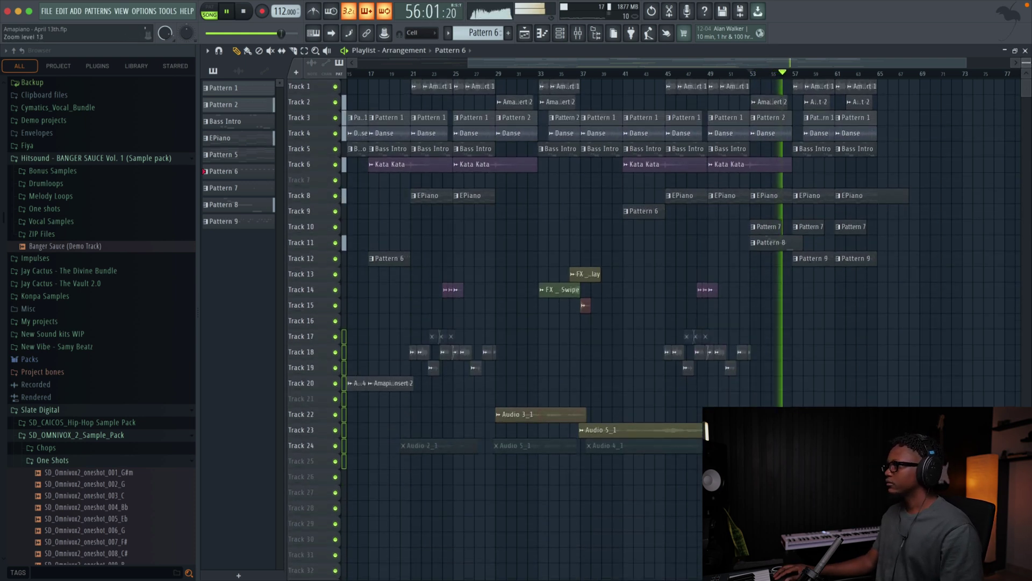
scroll(875, 202, left, 3)
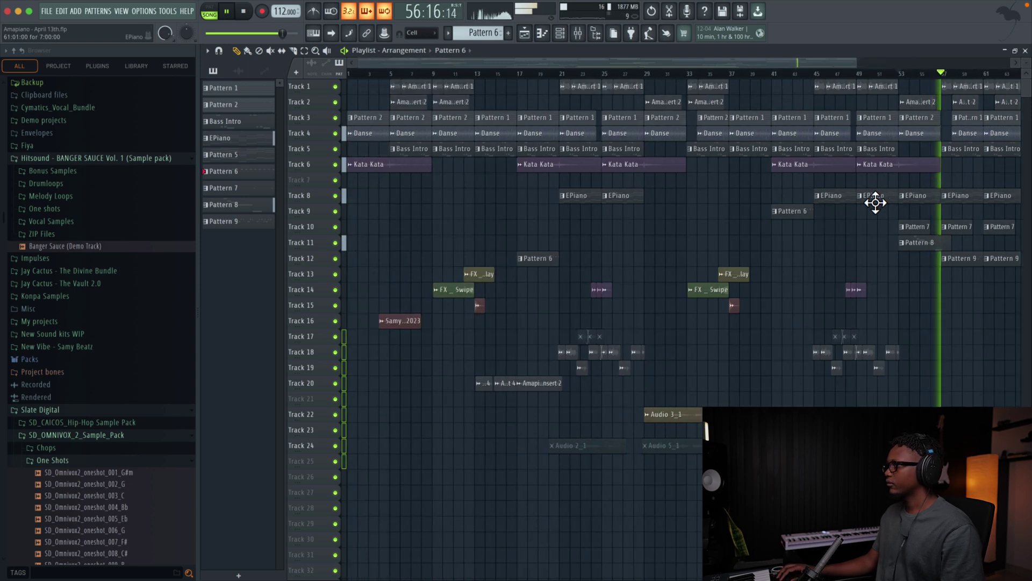
scroll(936, 77, down, 1)
scroll(936, 77, down, 2)
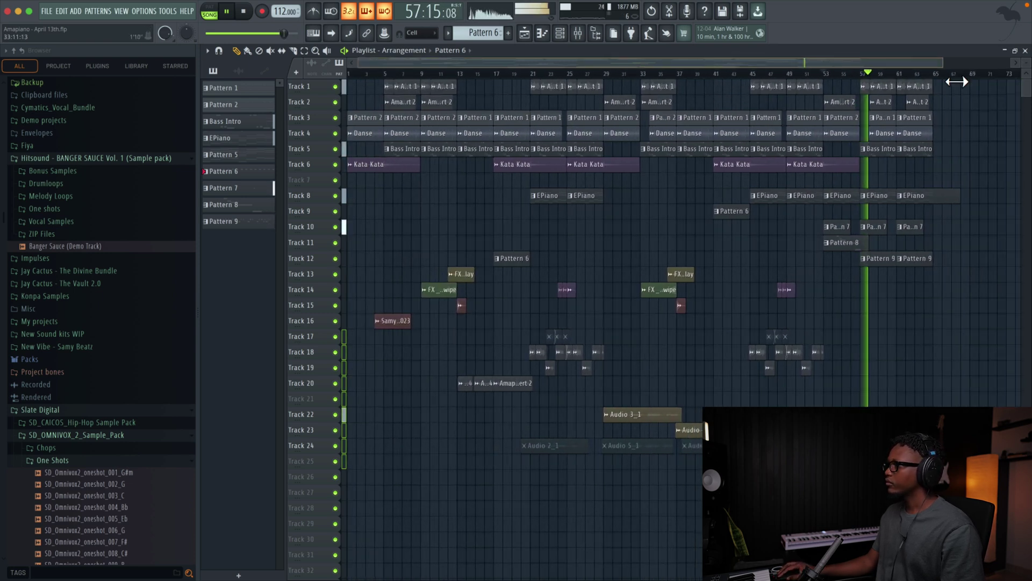